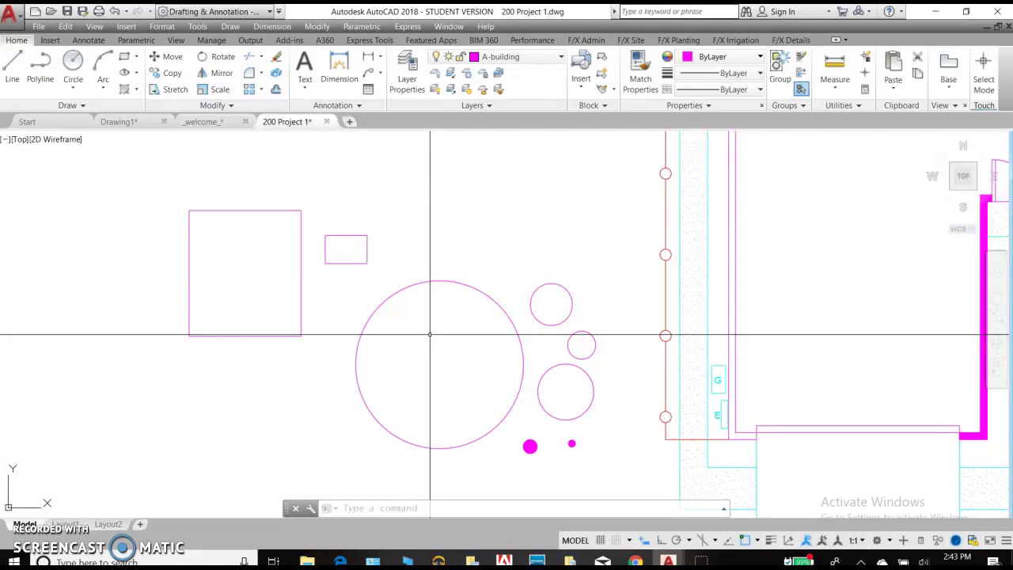
Step: Start the Trim command from the Trim/Extend list, then cancel it
{"action": "left_click", "coordinate": [430, 341]}
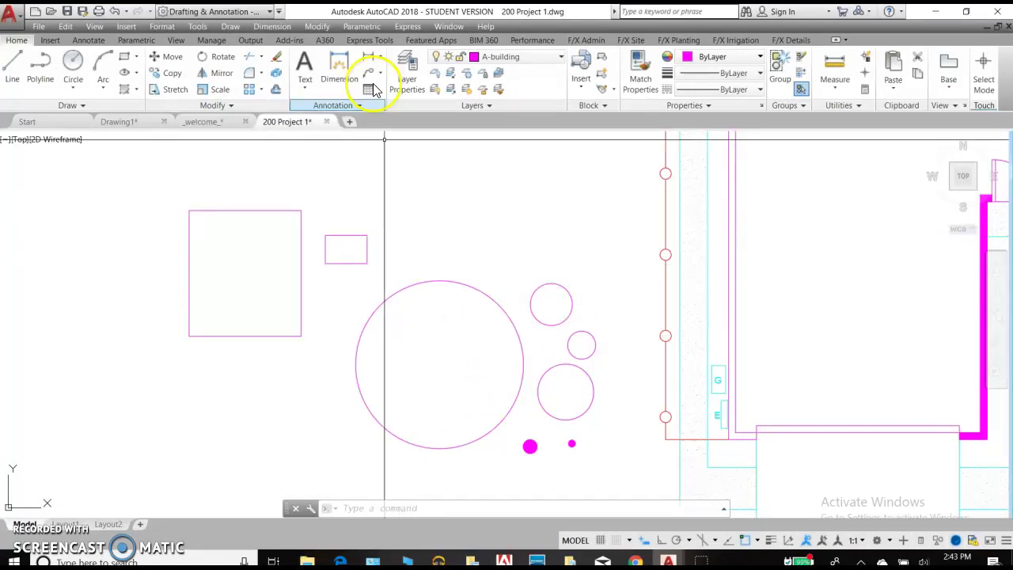
{"action": "left_click", "coordinate": [261, 57]}
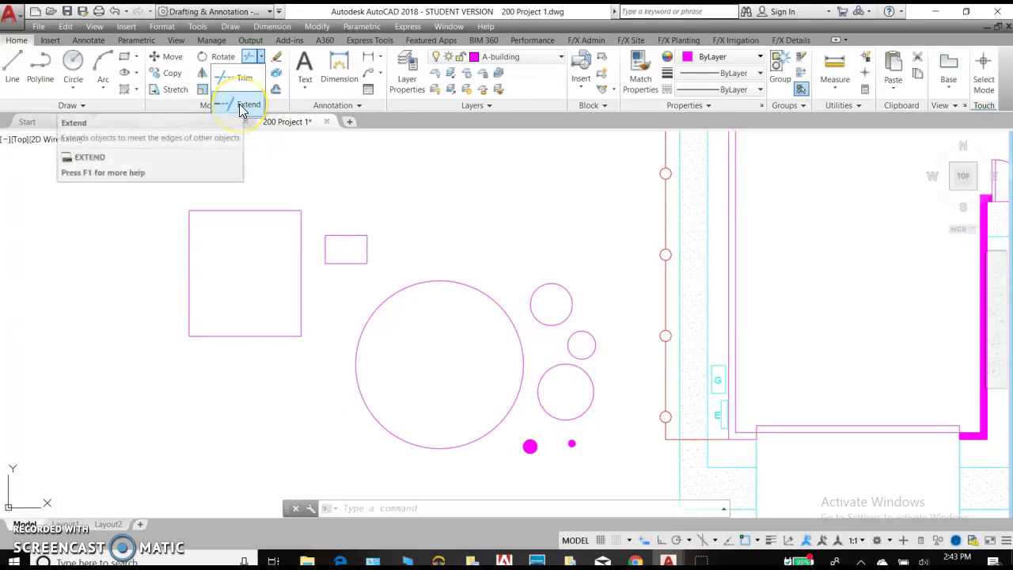
{"action": "left_click", "coordinate": [243, 78]}
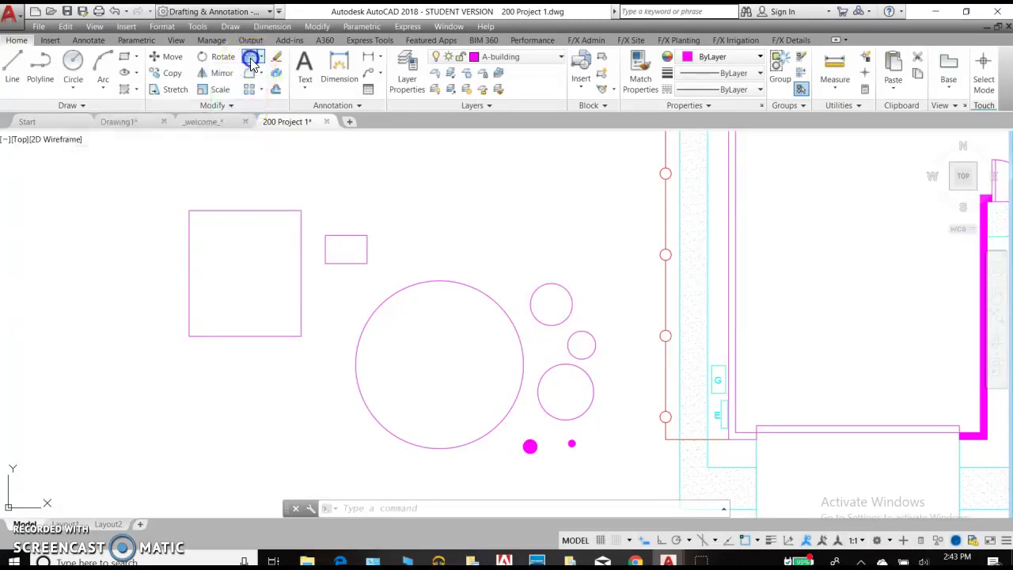
{"action": "key", "text": "Escape"}
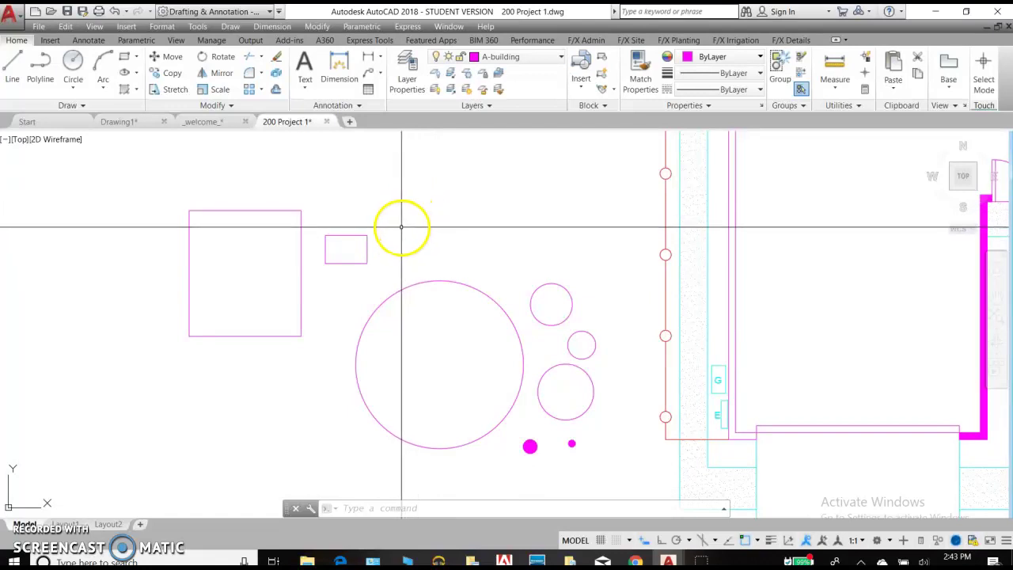
Step: Copy the square and the small rectangle together up and to the right
{"action": "type", "text": "o"}
{"action": "key", "text": "Return"}
{"action": "left_click", "coordinate": [373, 276]}
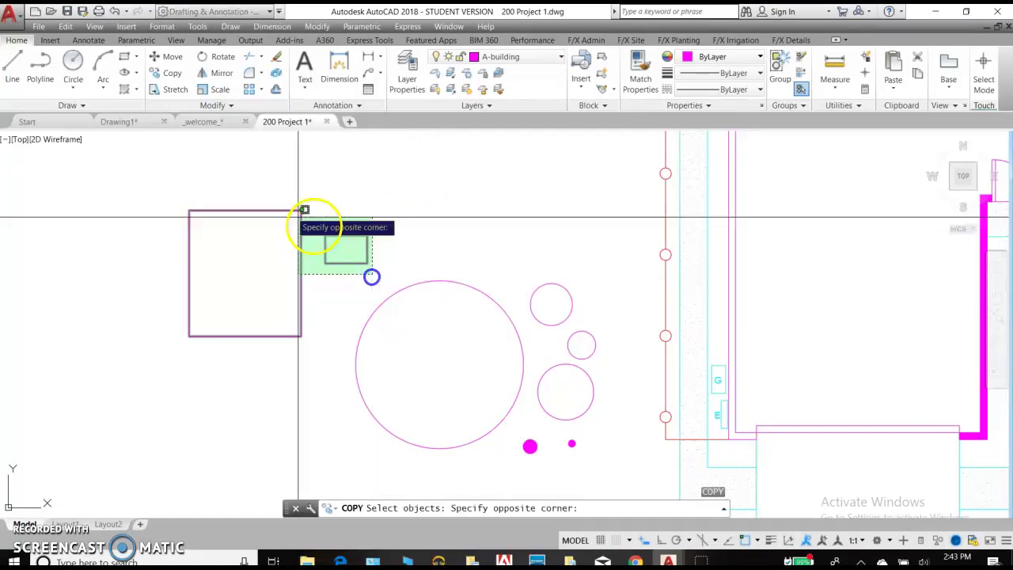
{"action": "left_click", "coordinate": [258, 198]}
{"action": "key", "text": "Return"}
{"action": "left_click", "coordinate": [301, 273]}
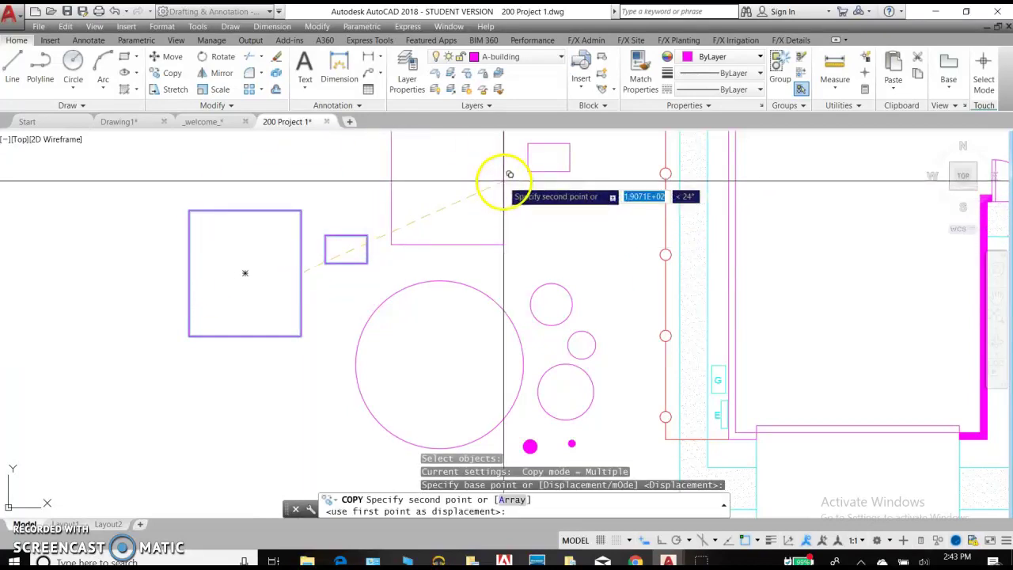
{"action": "key", "text": "Escape"}
Step: Move the copied small rectangle so it straddles the new square's right edge
{"action": "type", "text": "m"}
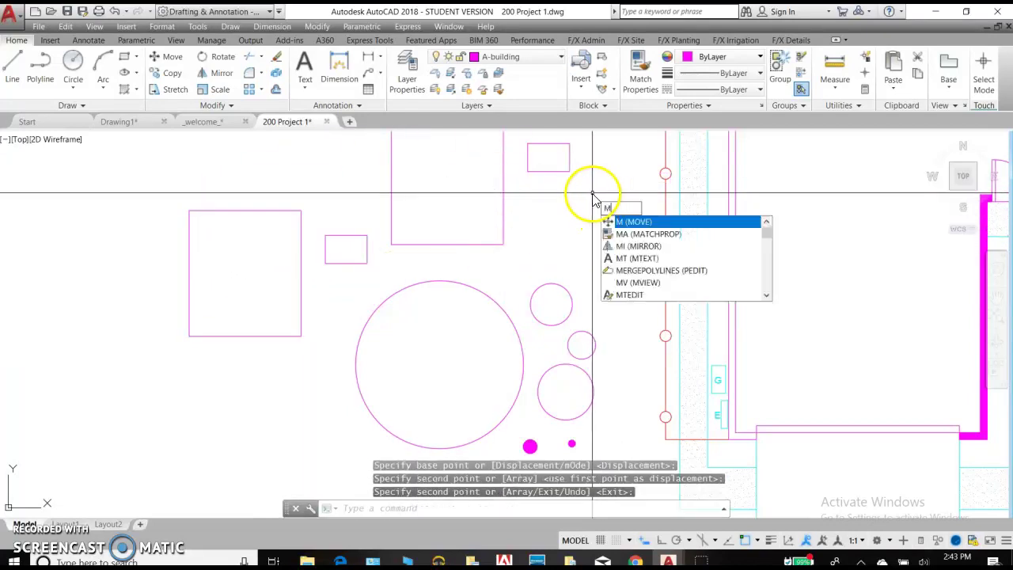
{"action": "key", "text": "Return"}
{"action": "left_click", "coordinate": [573, 199]}
{"action": "left_click", "coordinate": [549, 159]}
{"action": "key", "text": "Return"}
{"action": "left_click", "coordinate": [574, 208]}
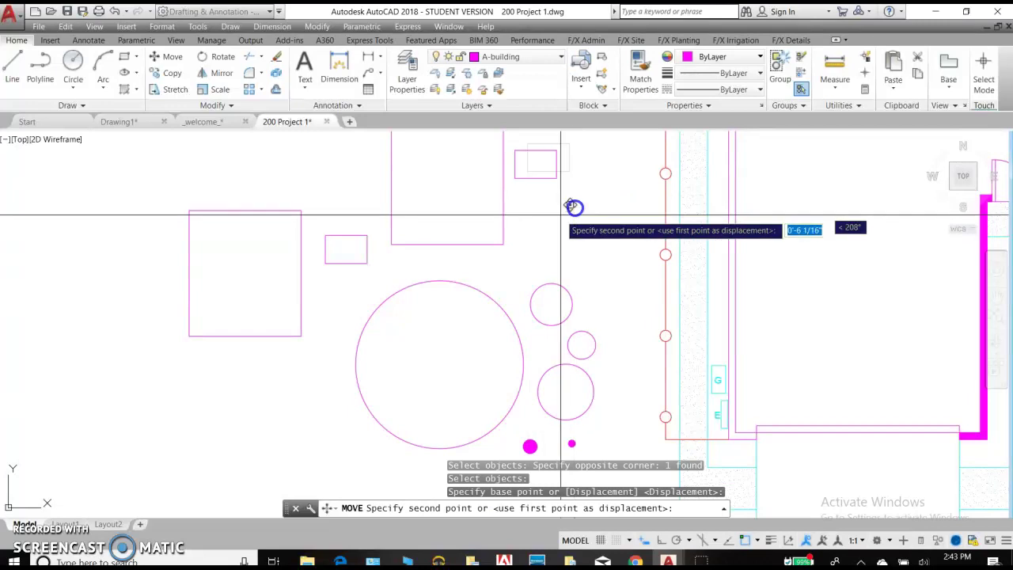
{"action": "left_click", "coordinate": [538, 216]}
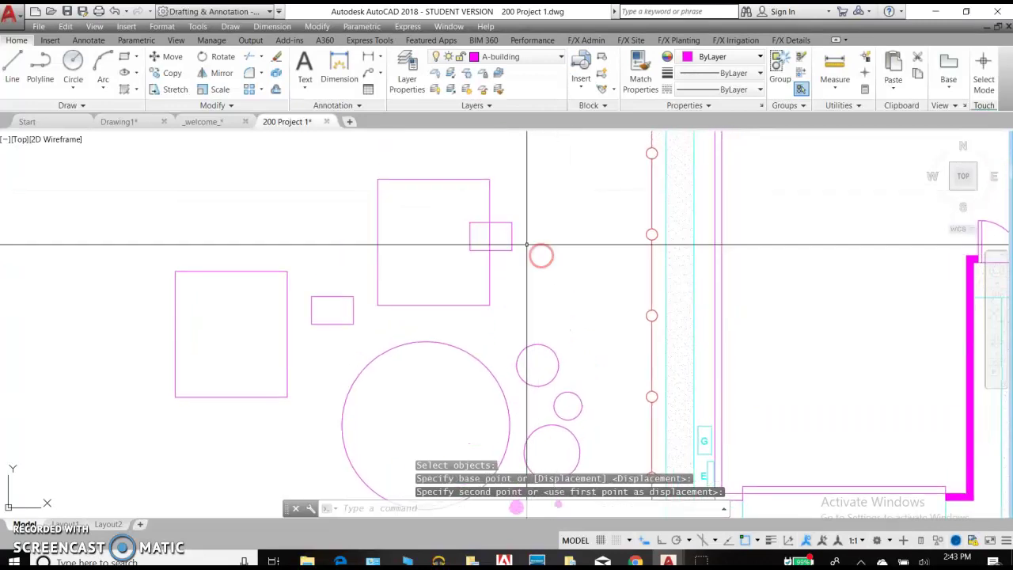
{"action": "scroll", "coordinate": [524, 238], "scroll_direction": "up", "scroll_amount": 4}
{"action": "scroll", "coordinate": [524, 238], "scroll_direction": "down", "scroll_amount": 2}
{"action": "middle_click_drag", "start_coordinate": [491, 251], "coordinate": [480, 276]}
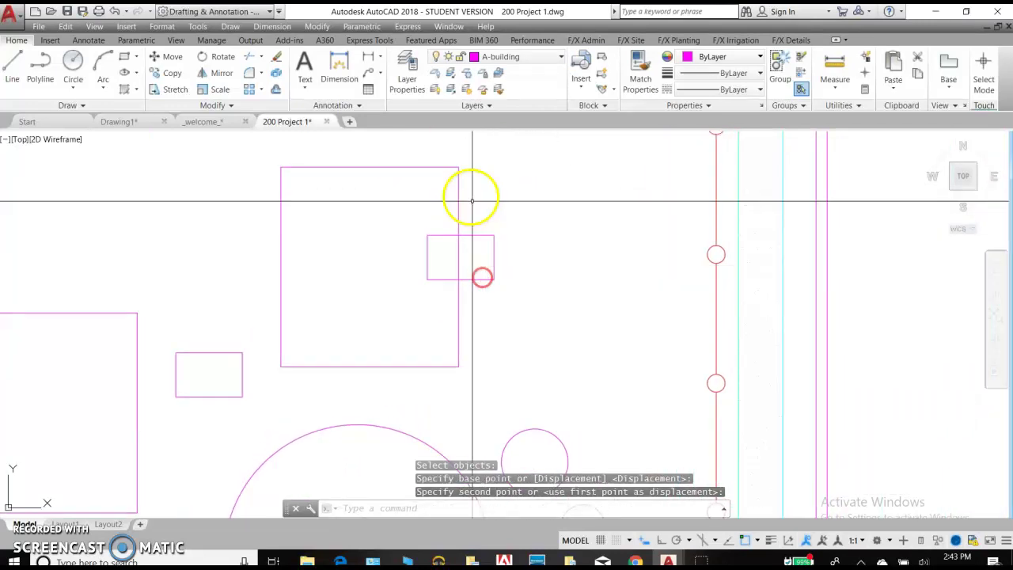
Step: Trim away the small rectangle's part inside the square, using the square as cutting edge
{"action": "left_click", "coordinate": [255, 60]}
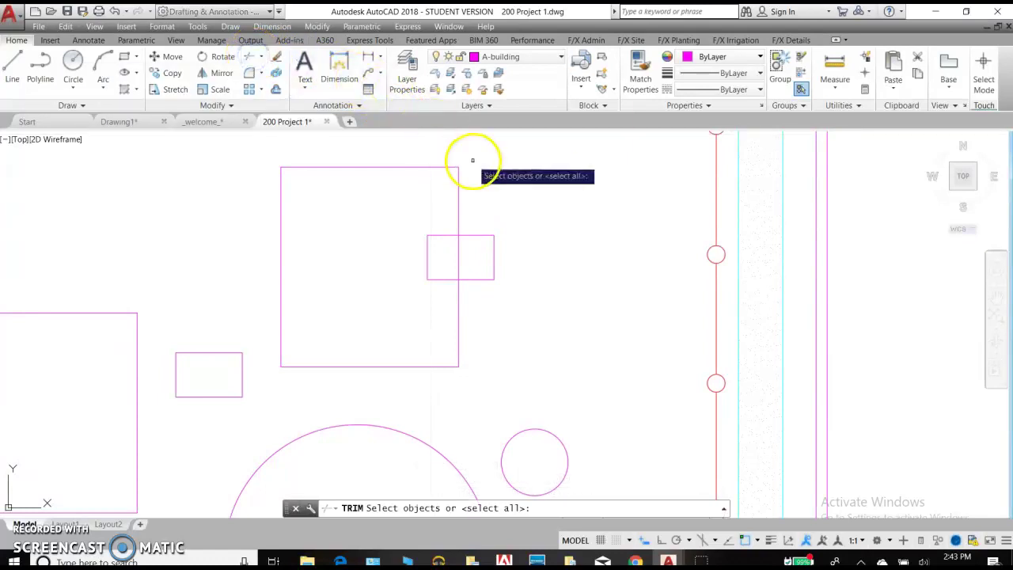
{"action": "left_click", "coordinate": [457, 215]}
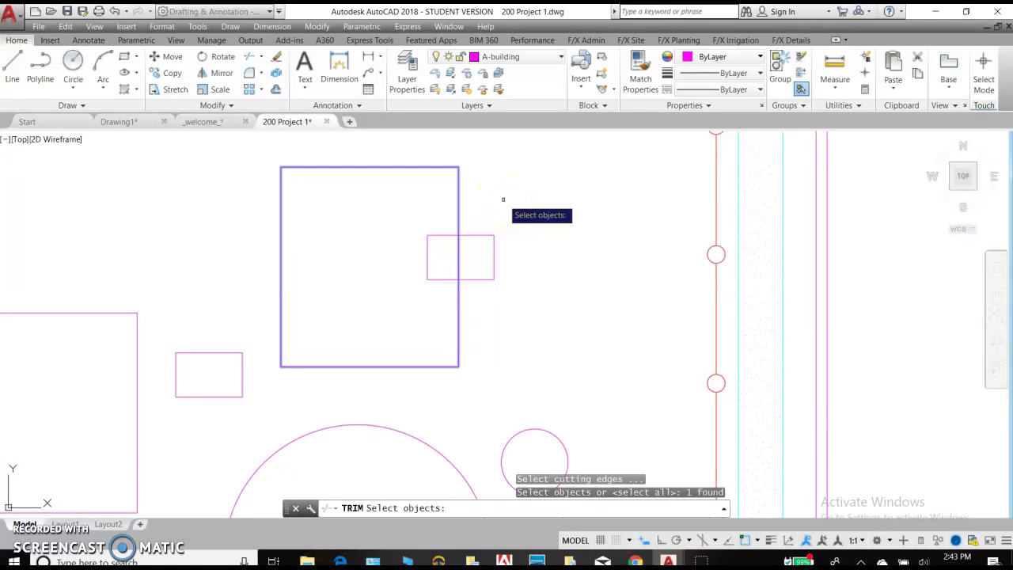
{"action": "key", "text": "Return"}
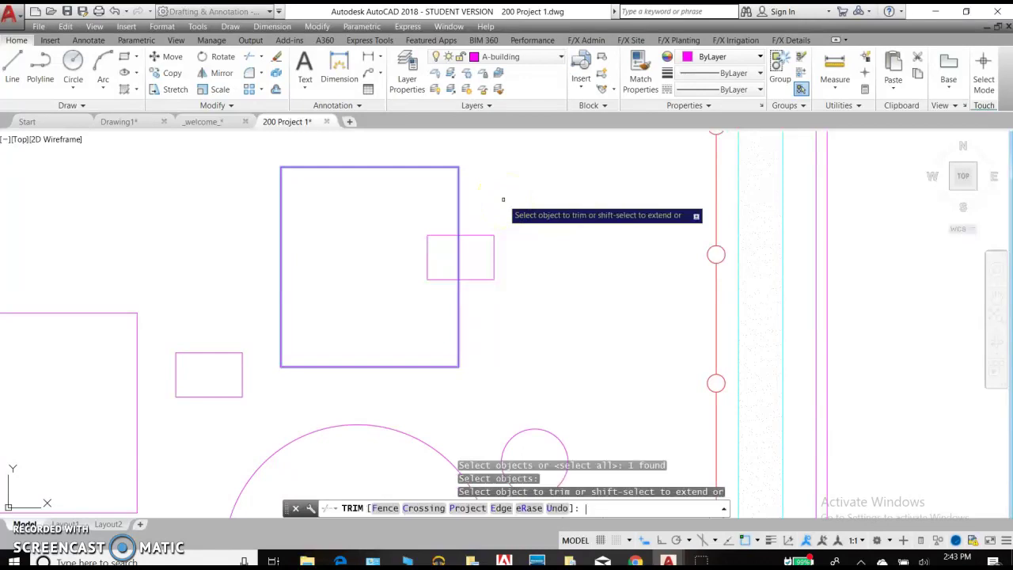
{"action": "left_click", "coordinate": [442, 234]}
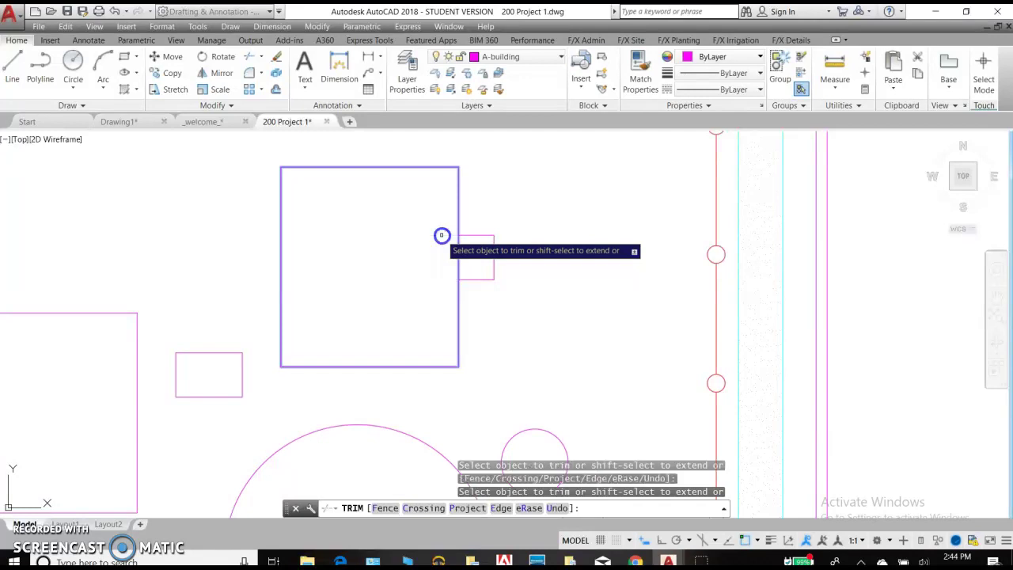
{"action": "right_click", "coordinate": [532, 215]}
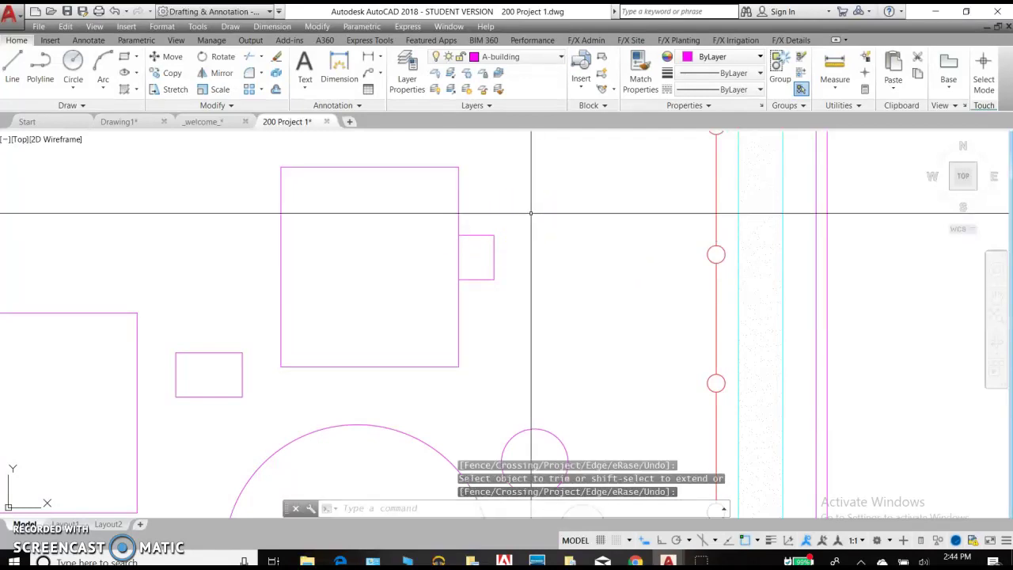
{"action": "left_click", "coordinate": [532, 216]}
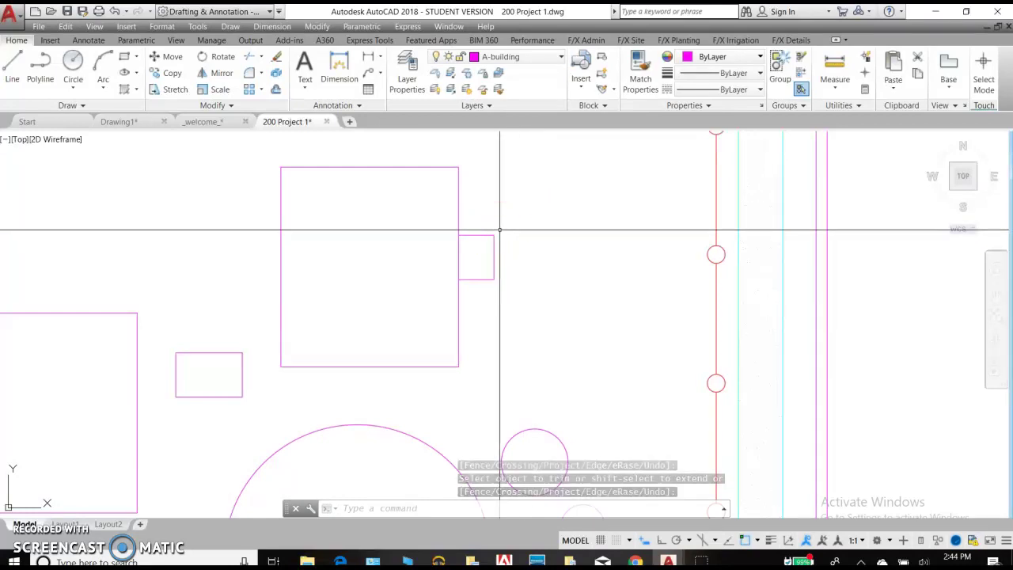
Step: Copy the lower small rectangle across the square's right edge, below the first
{"action": "type", "text": "co"}
{"action": "key", "text": "Return"}
{"action": "left_click", "coordinate": [233, 419]}
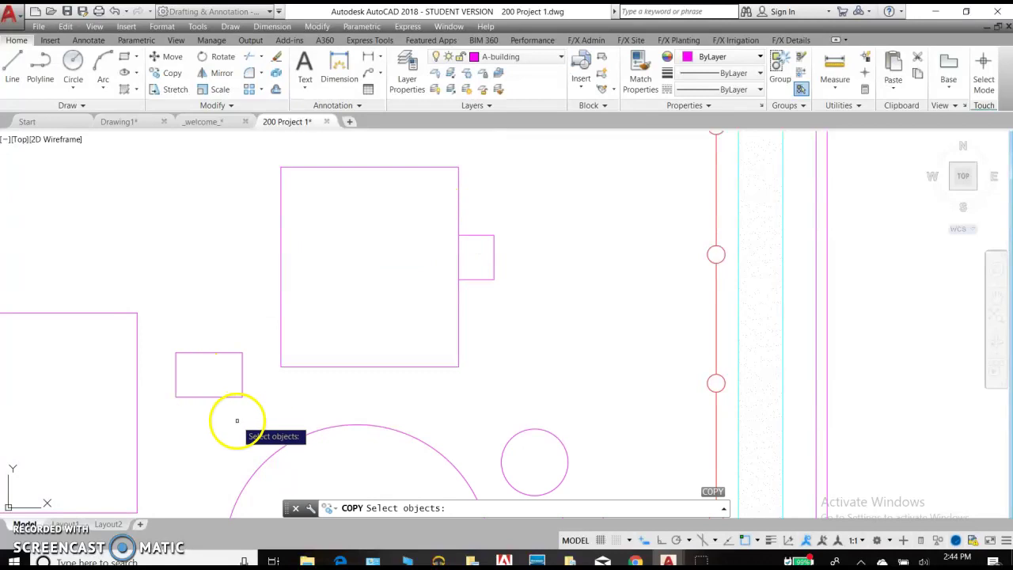
{"action": "left_click", "coordinate": [185, 356]}
{"action": "key", "text": "Return"}
{"action": "left_click", "coordinate": [192, 361]}
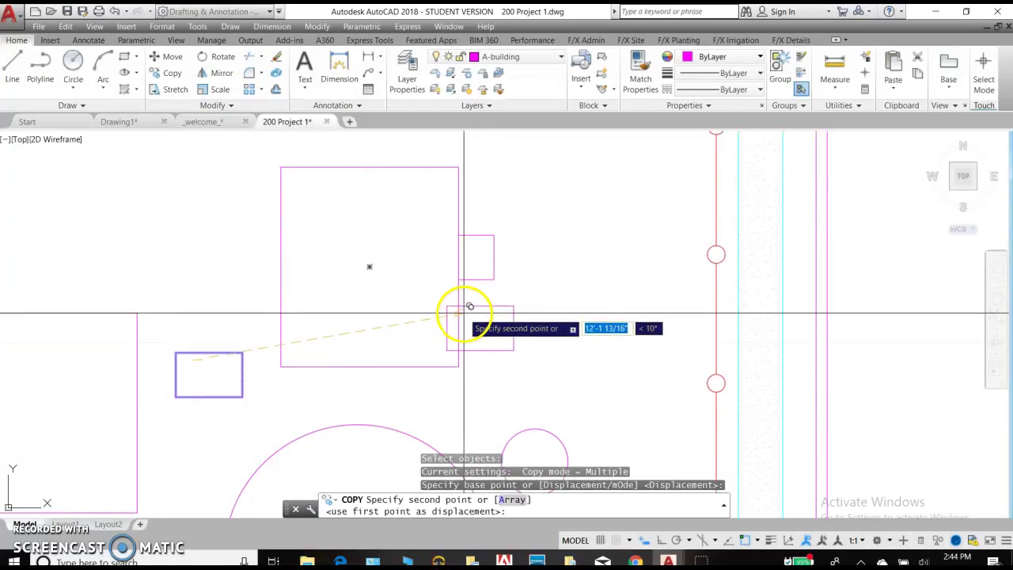
{"action": "left_click", "coordinate": [446, 299]}
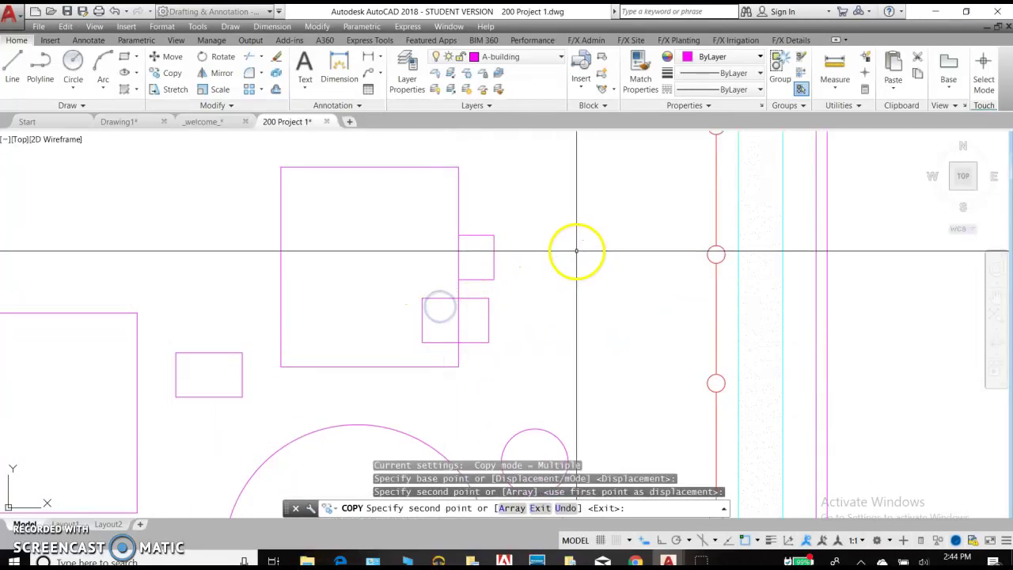
{"action": "key", "text": "Return"}
Step: Trim the new rectangle's top and bottom edges inside the square, cutting against square and rectangle
{"action": "left_click", "coordinate": [249, 56]}
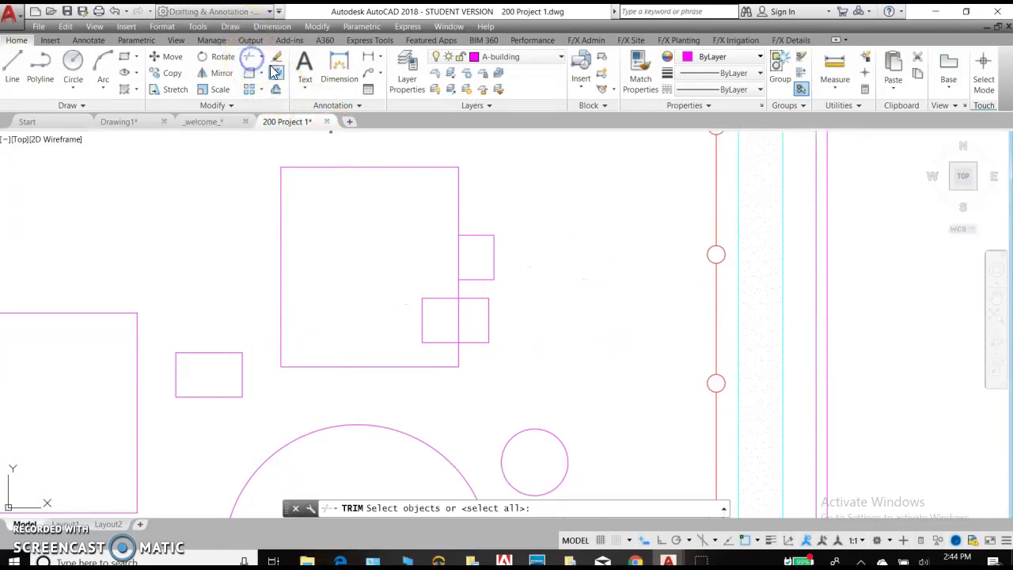
{"action": "left_click", "coordinate": [458, 288]}
{"action": "left_click", "coordinate": [467, 299]}
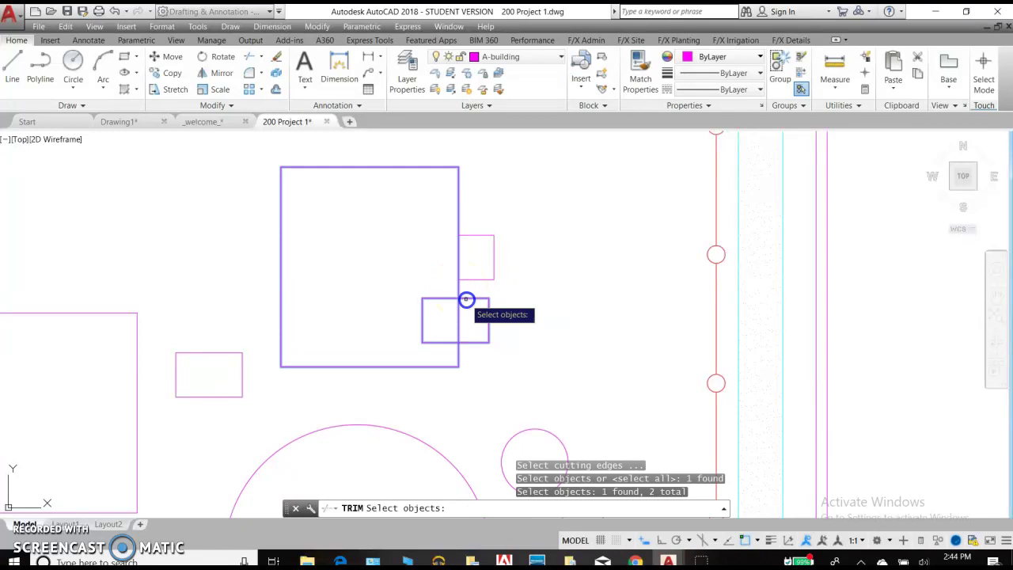
{"action": "key", "text": "Return"}
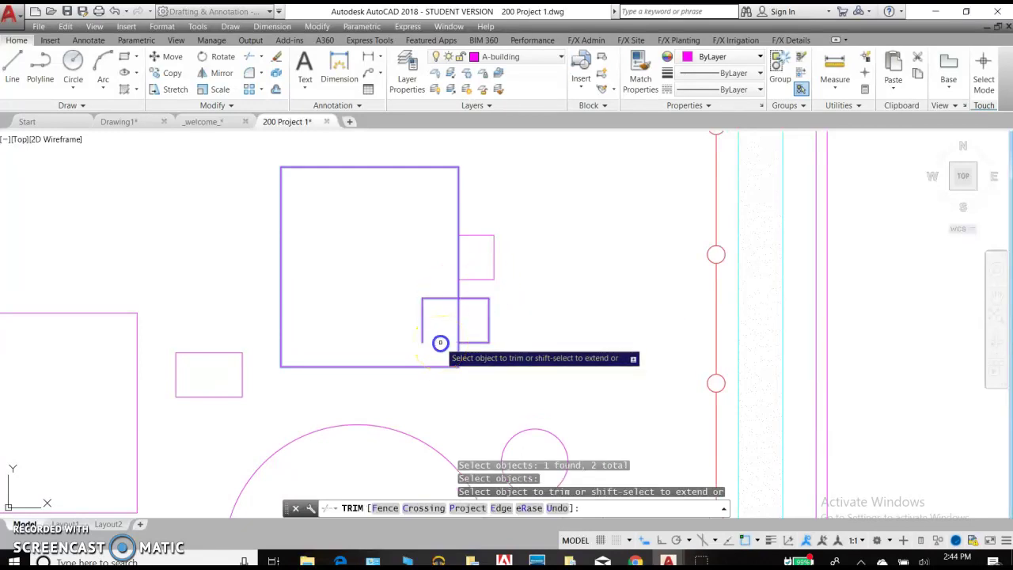
{"action": "left_click", "coordinate": [440, 343]}
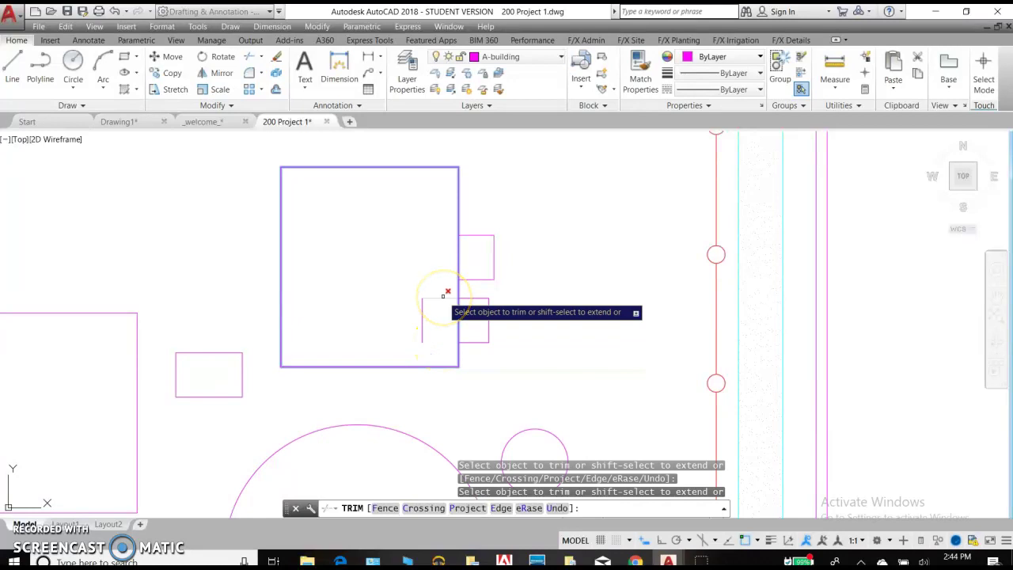
{"action": "left_click", "coordinate": [443, 297]}
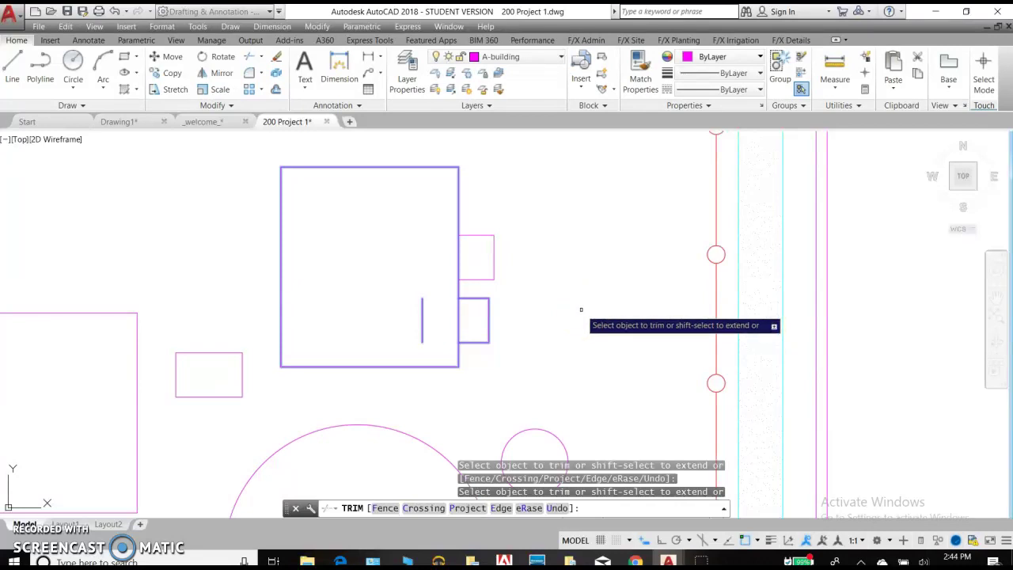
{"action": "key", "text": "Return"}
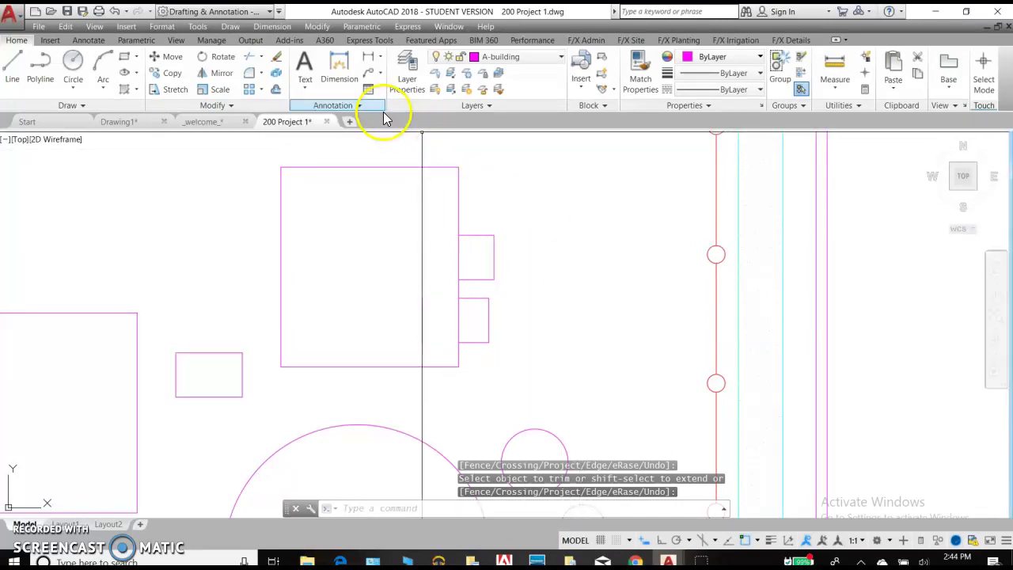
Step: Extend the second small rectangle's open edge to the loose vertical line and rectangle boundaries
{"action": "left_click", "coordinate": [262, 59]}
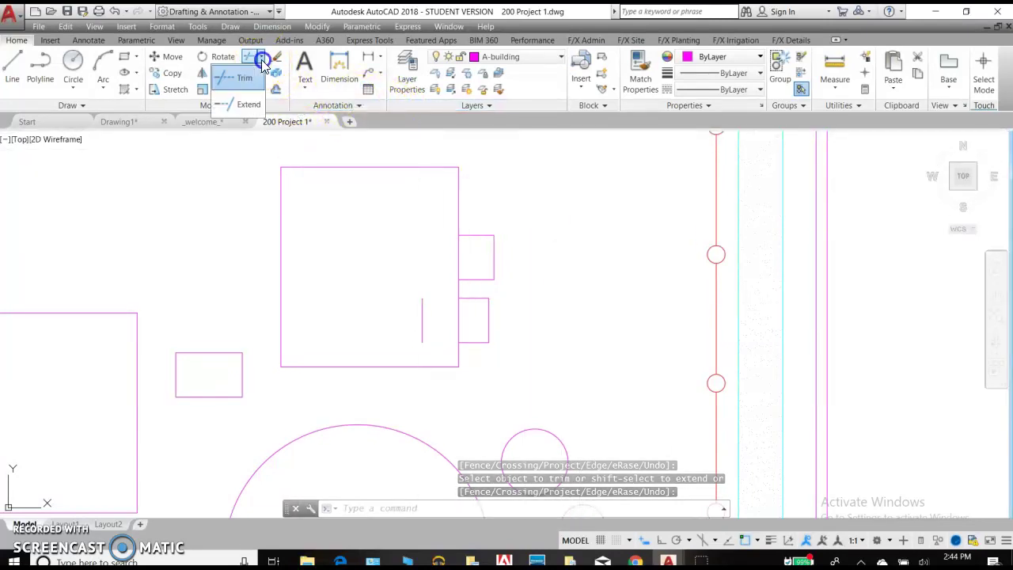
{"action": "left_click", "coordinate": [245, 104]}
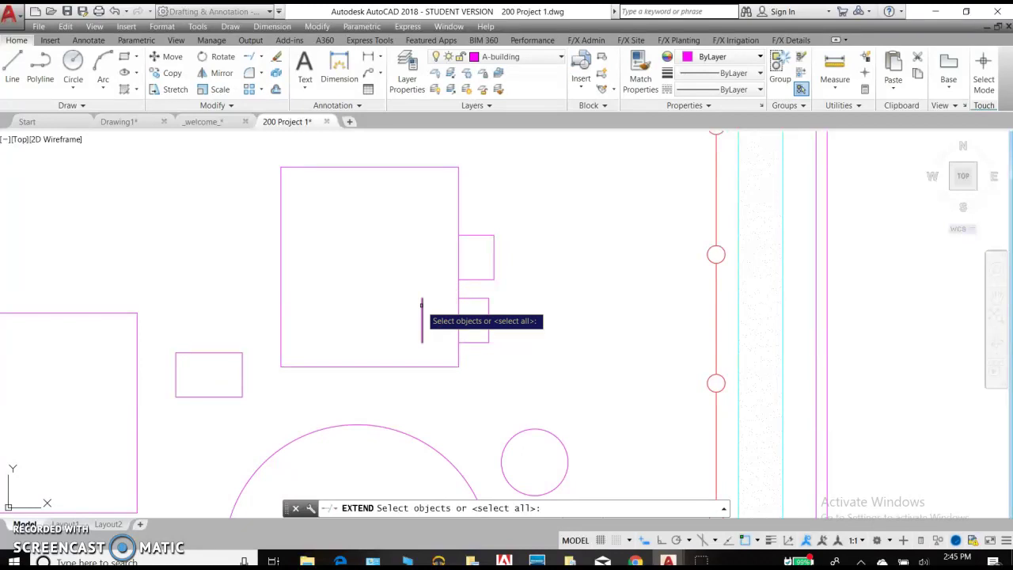
{"action": "left_click", "coordinate": [422, 305]}
{"action": "left_click", "coordinate": [489, 334]}
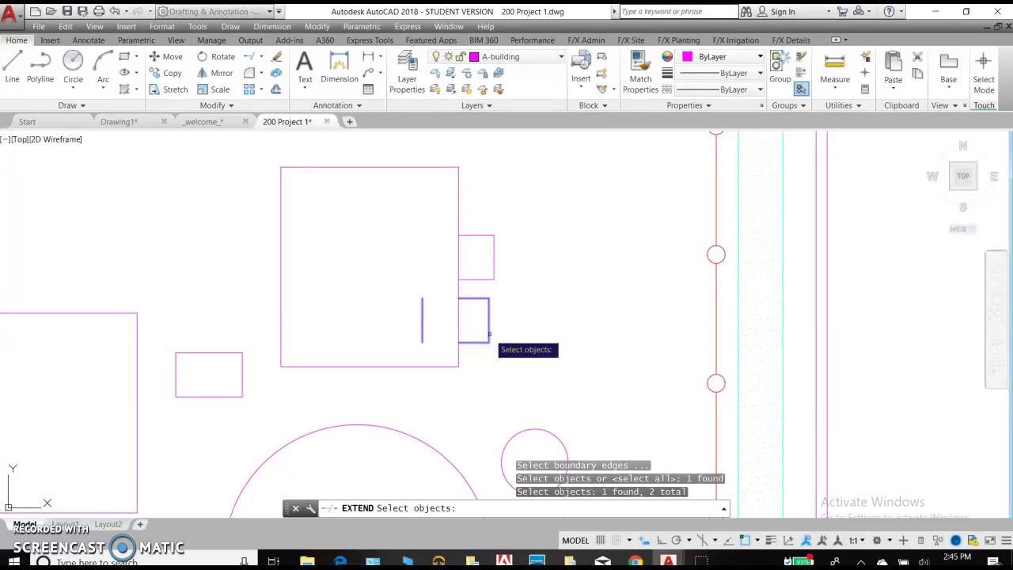
{"action": "key", "text": "Return"}
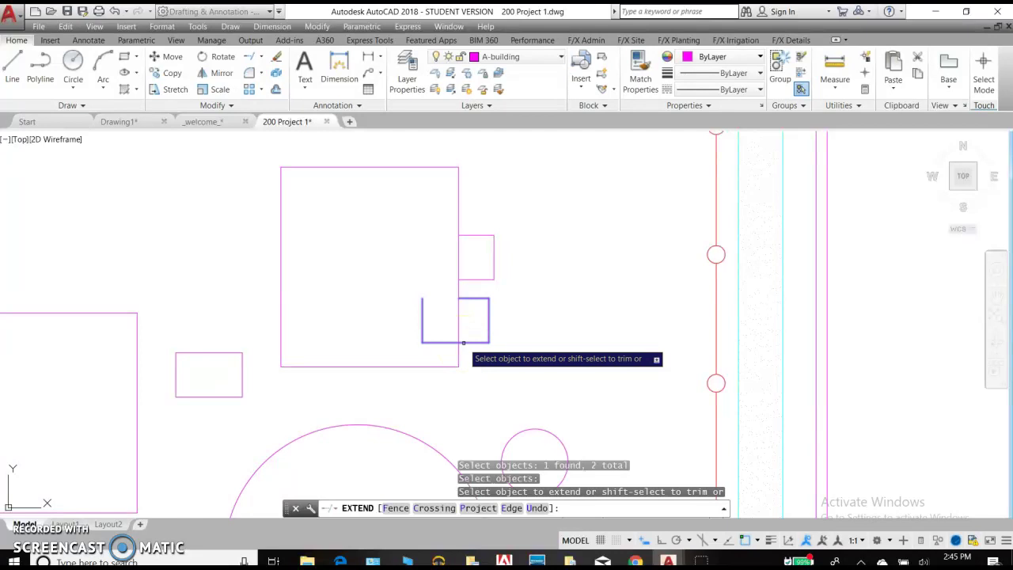
{"action": "left_click", "coordinate": [464, 342]}
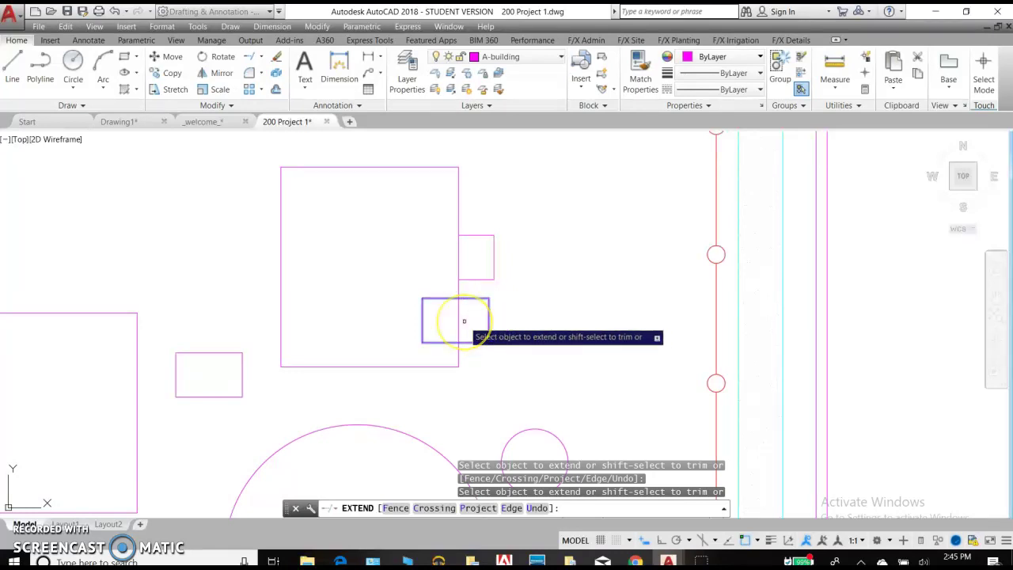
{"action": "key", "text": "Return"}
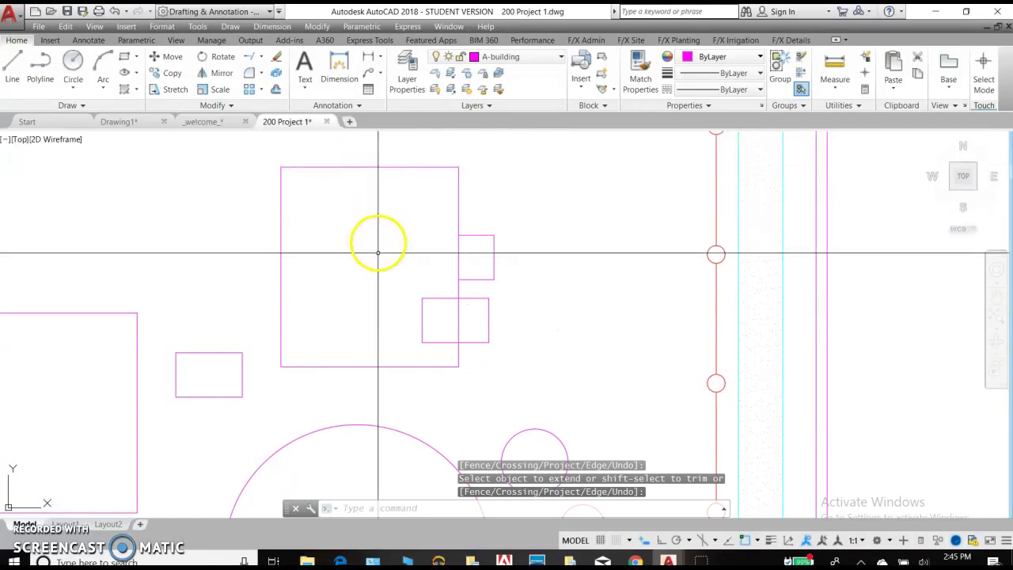
Step: Extend all four horizontal edges of both small rectangles left to the large rectangle boundary
{"action": "left_click", "coordinate": [261, 57]}
{"action": "left_click", "coordinate": [241, 108]}
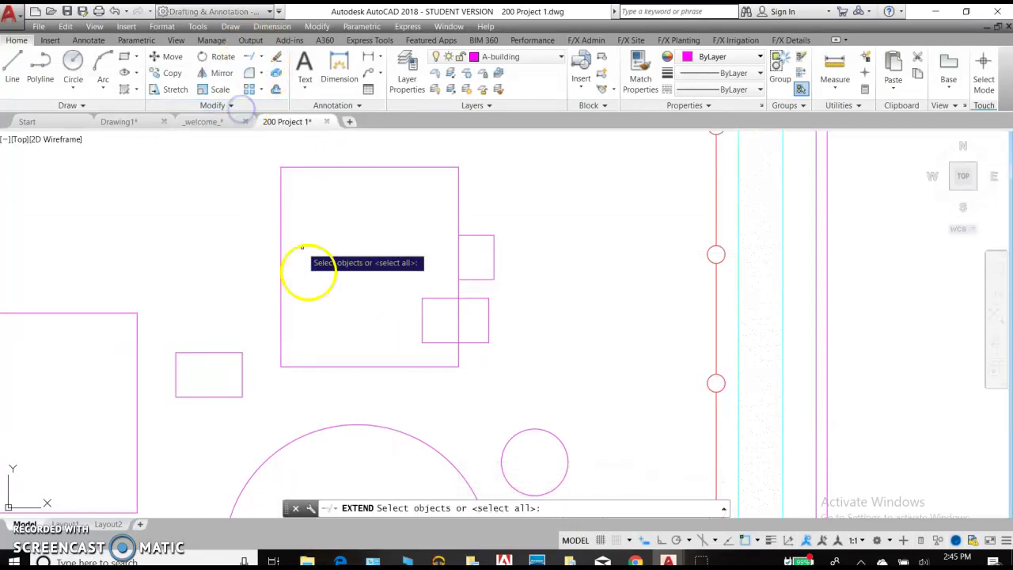
{"action": "left_click", "coordinate": [281, 318]}
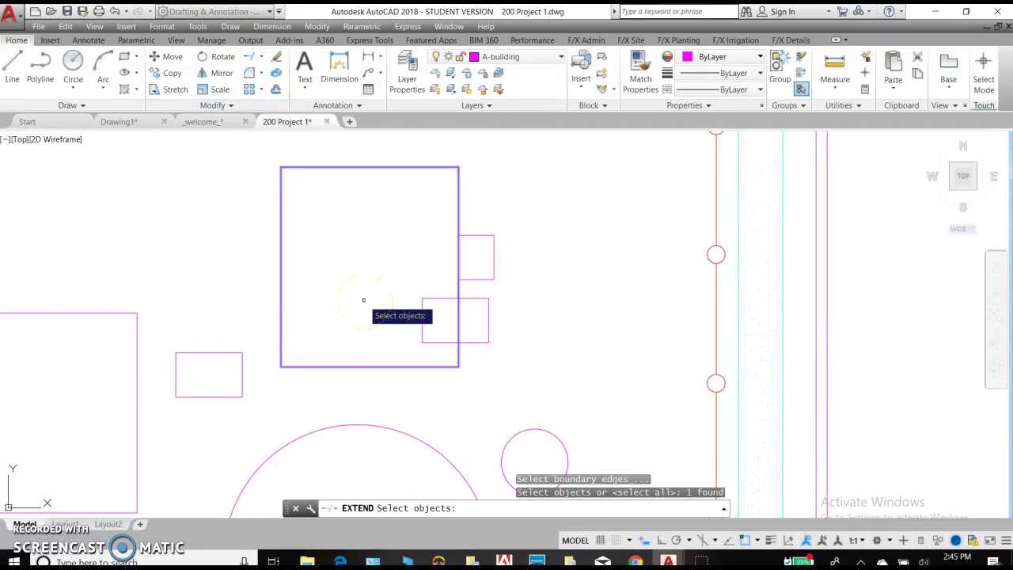
{"action": "key", "text": "Return"}
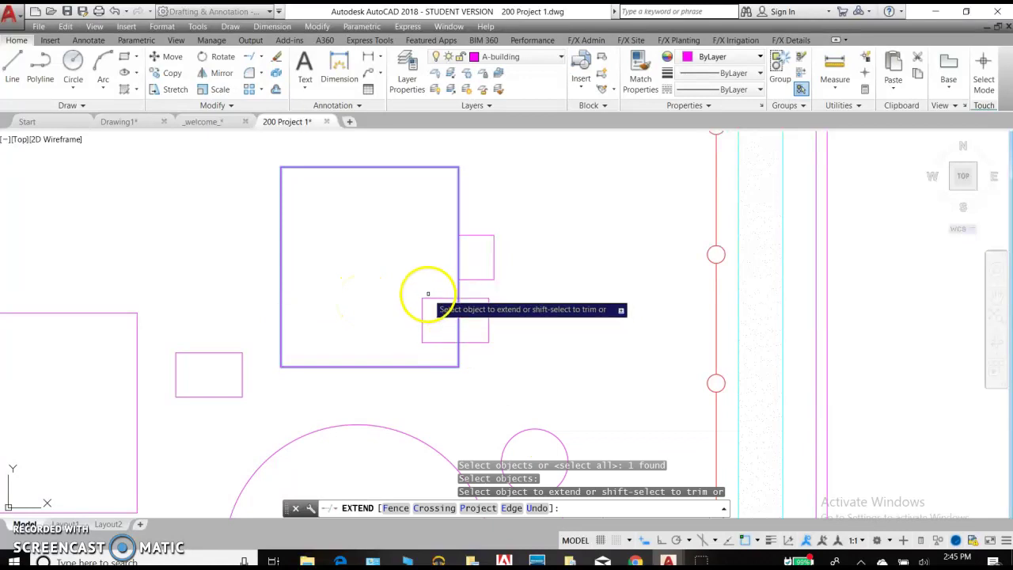
{"action": "left_click", "coordinate": [430, 297]}
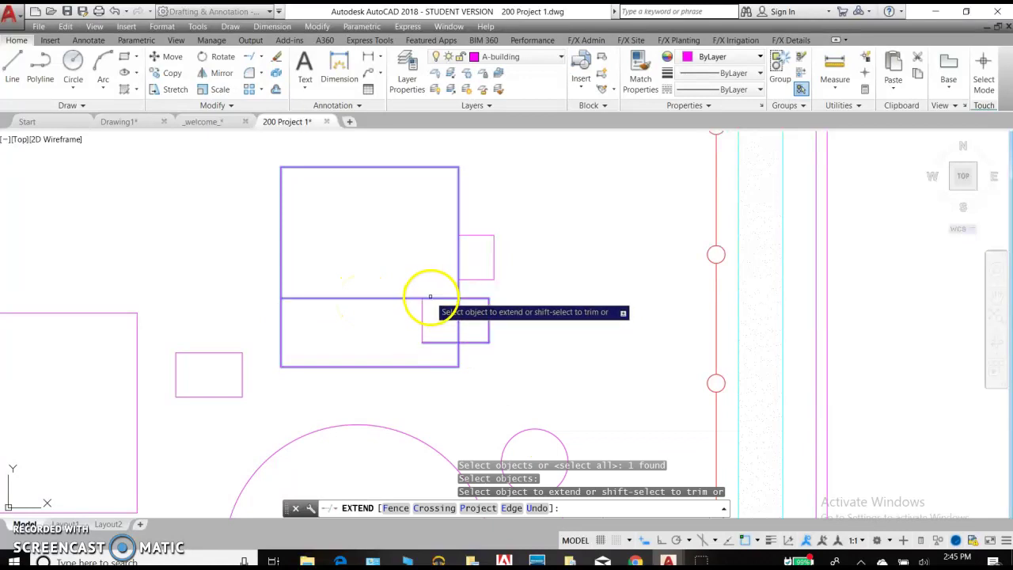
{"action": "left_click", "coordinate": [436, 342]}
{"action": "left_click", "coordinate": [464, 280]}
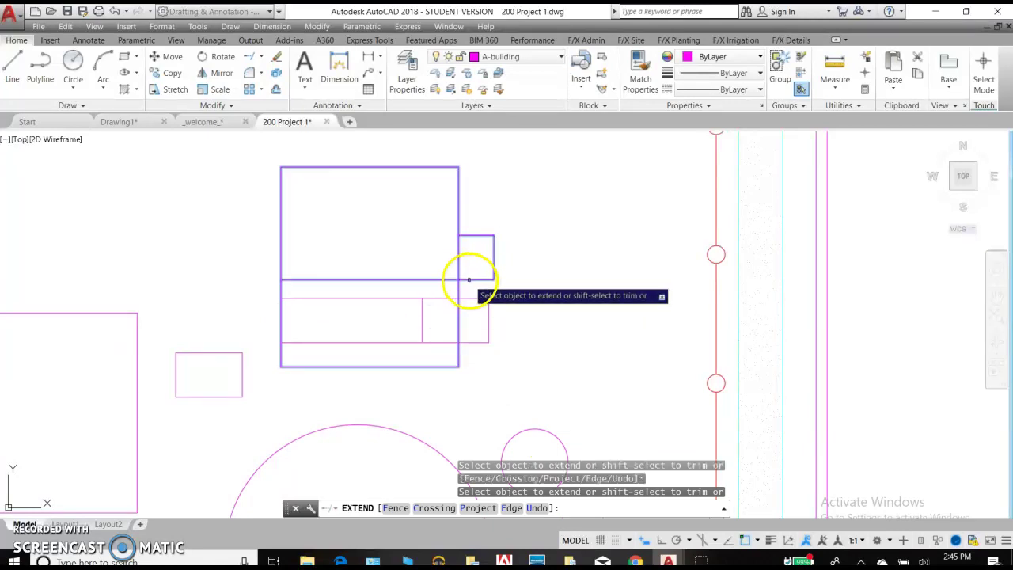
{"action": "left_click", "coordinate": [466, 235]}
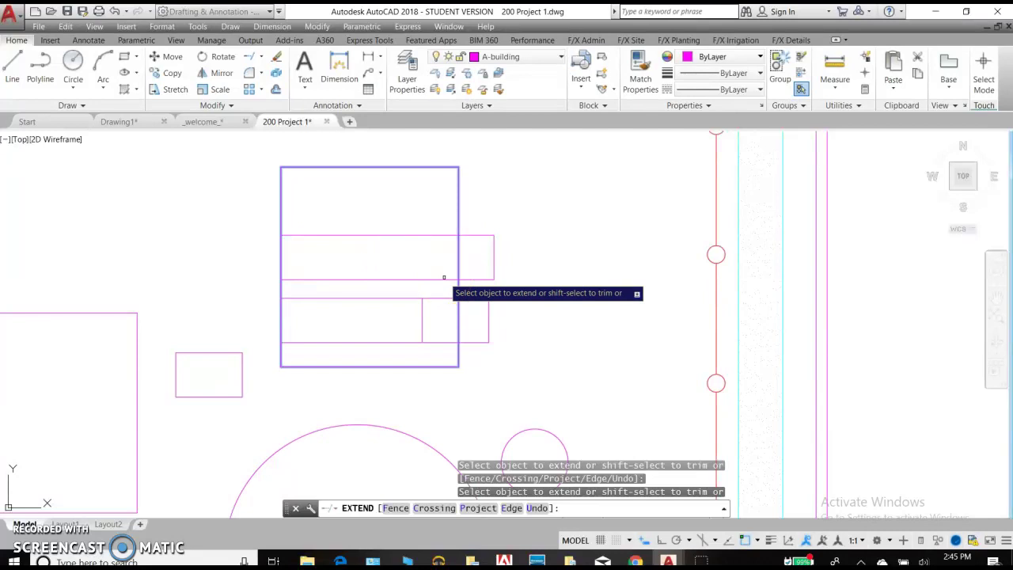
{"action": "key", "text": "Return"}
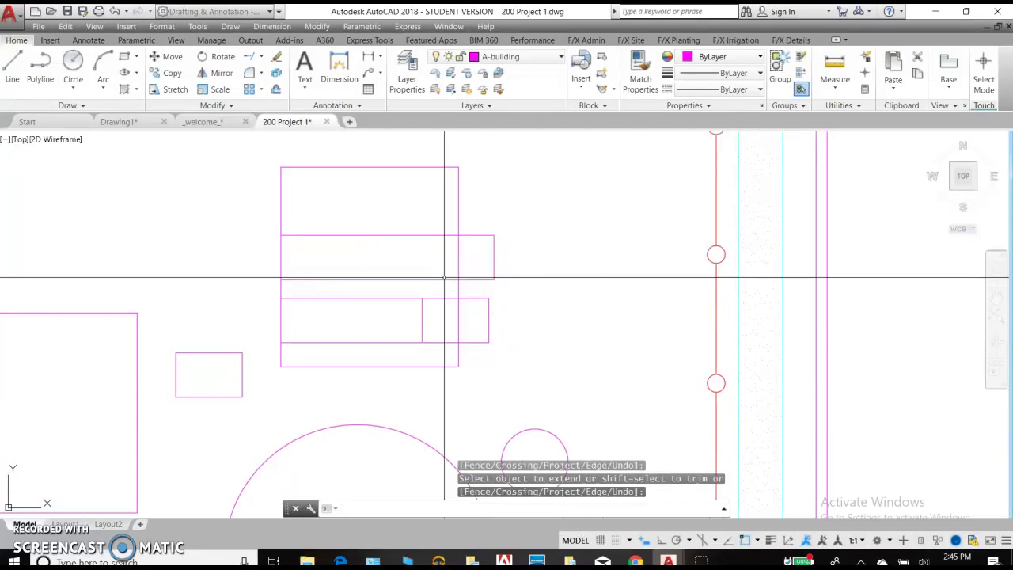
Step: Start Fillet, cancel it, and zoom in closer on the small rectangles
{"action": "left_click", "coordinate": [262, 73]}
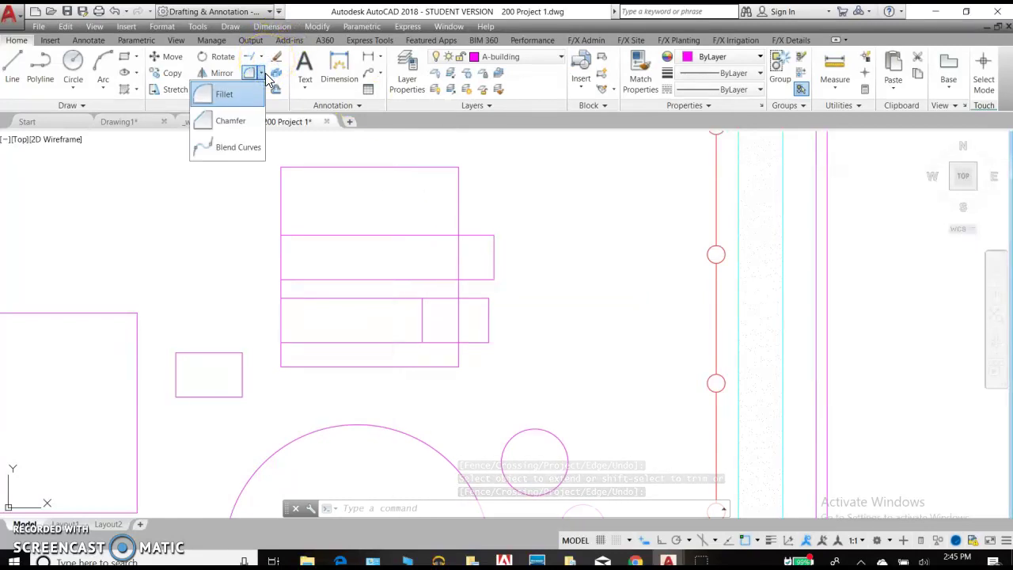
{"action": "left_click", "coordinate": [225, 96]}
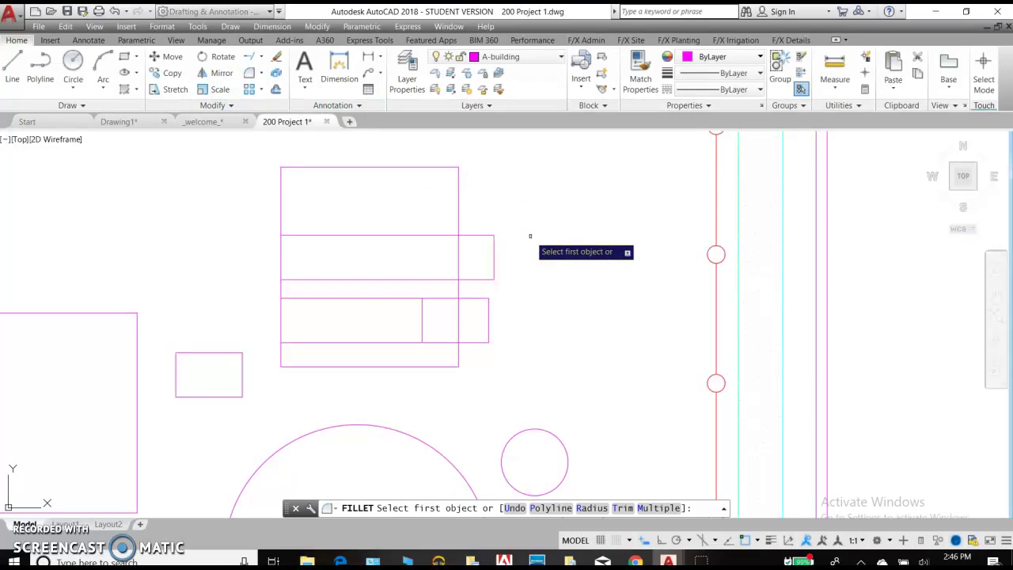
{"action": "key", "text": "Escape"}
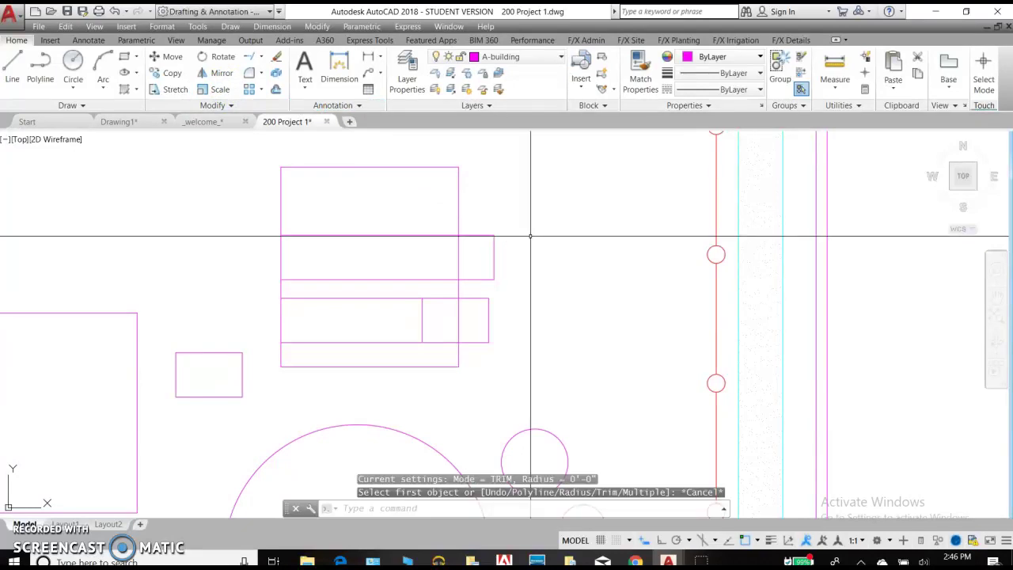
{"action": "scroll", "coordinate": [427, 322], "scroll_direction": "up", "scroll_amount": 2}
{"action": "mouse_move", "coordinate": [441, 322]}
{"action": "middle_mouse_down"}
{"action": "mouse_move", "coordinate": [423, 301]}
{"action": "mouse_move", "coordinate": [389, 300]}
{"action": "middle_mouse_up"}
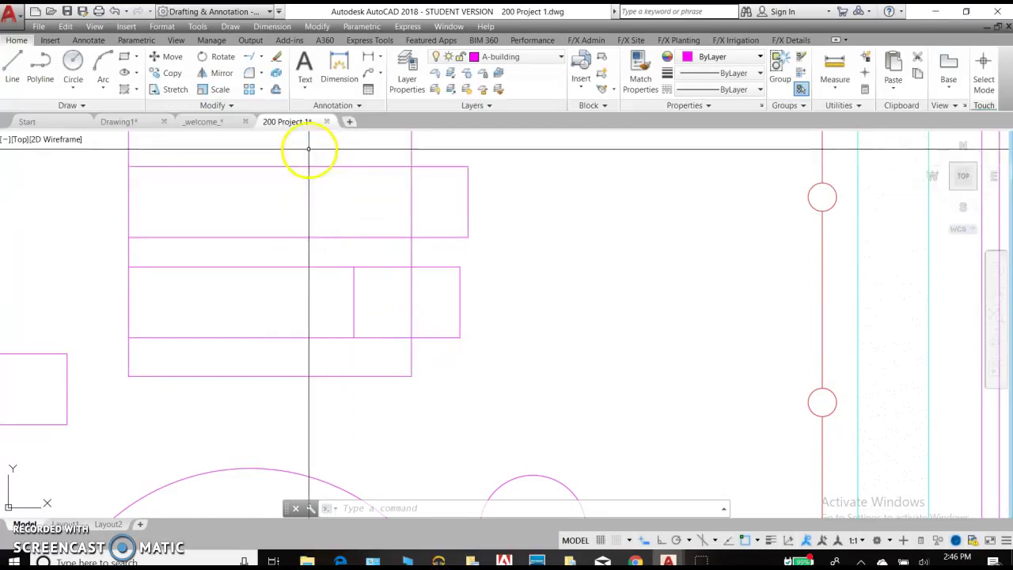
Step: Fillet the lower small rectangle's top-left and bottom-left corners with a 6-inch radius
{"action": "left_click", "coordinate": [251, 74]}
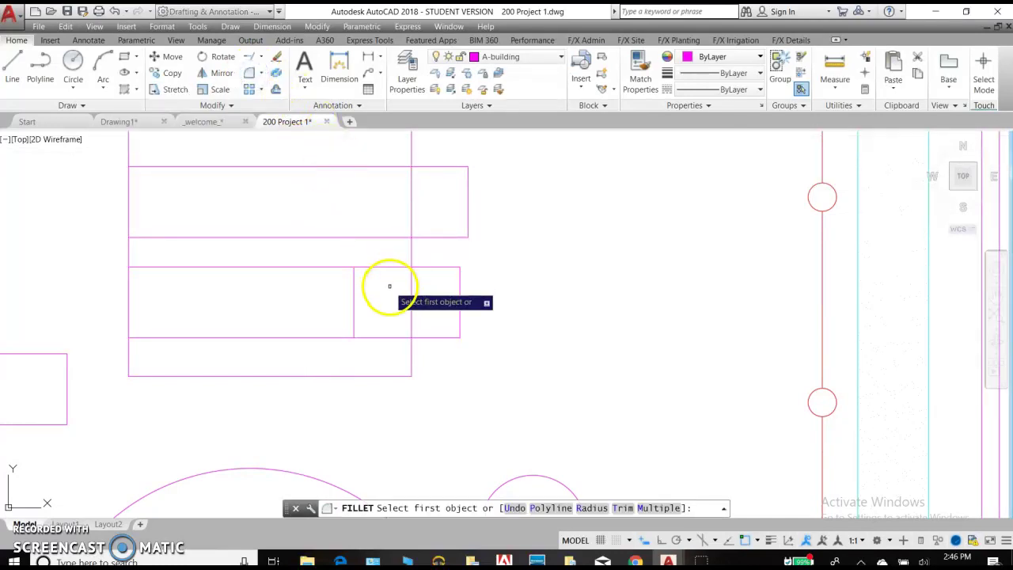
{"action": "left_click", "coordinate": [591, 509]}
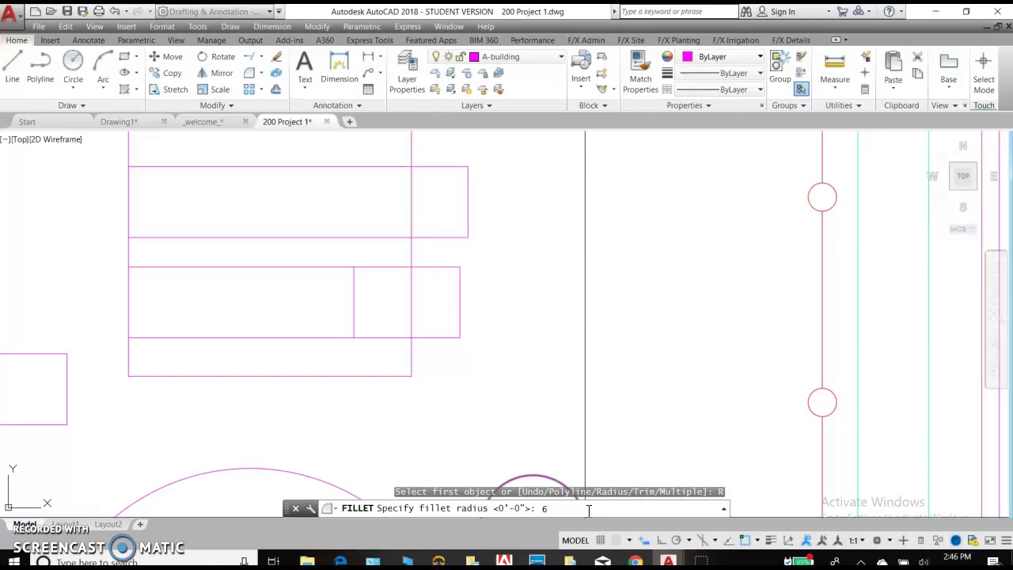
{"action": "key", "text": "Return"}
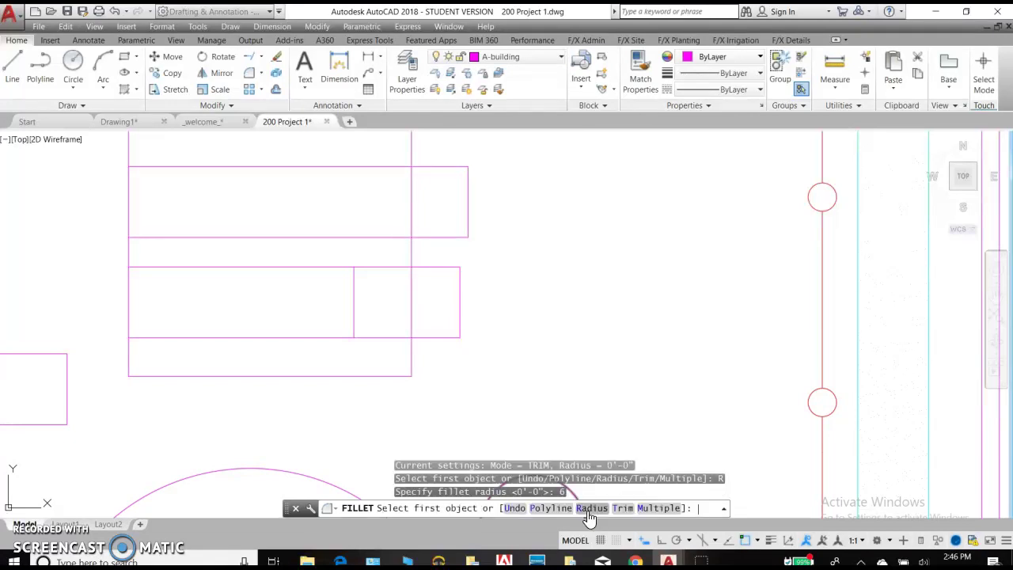
{"action": "left_click", "coordinate": [353, 287]}
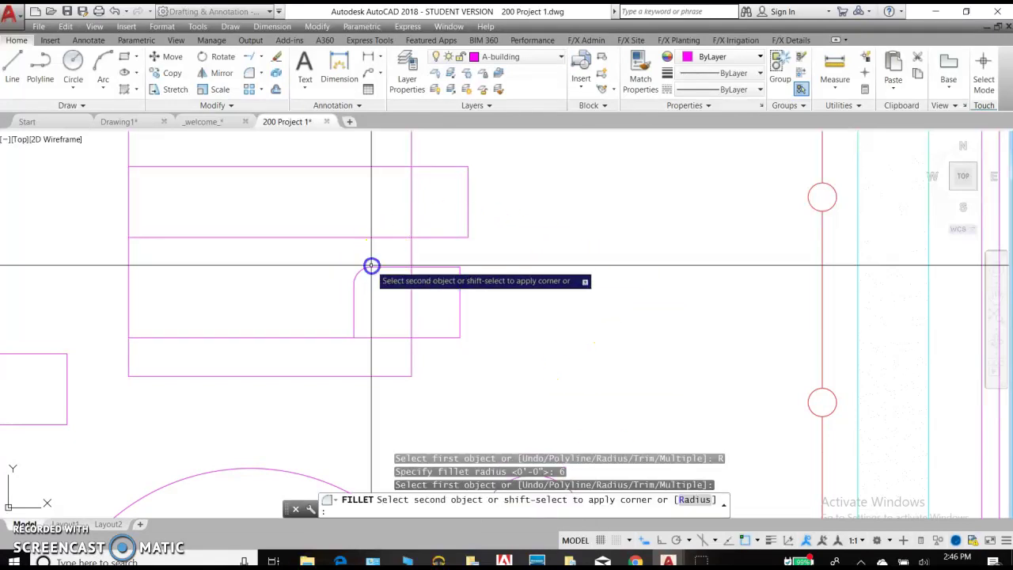
{"action": "left_click", "coordinate": [372, 266]}
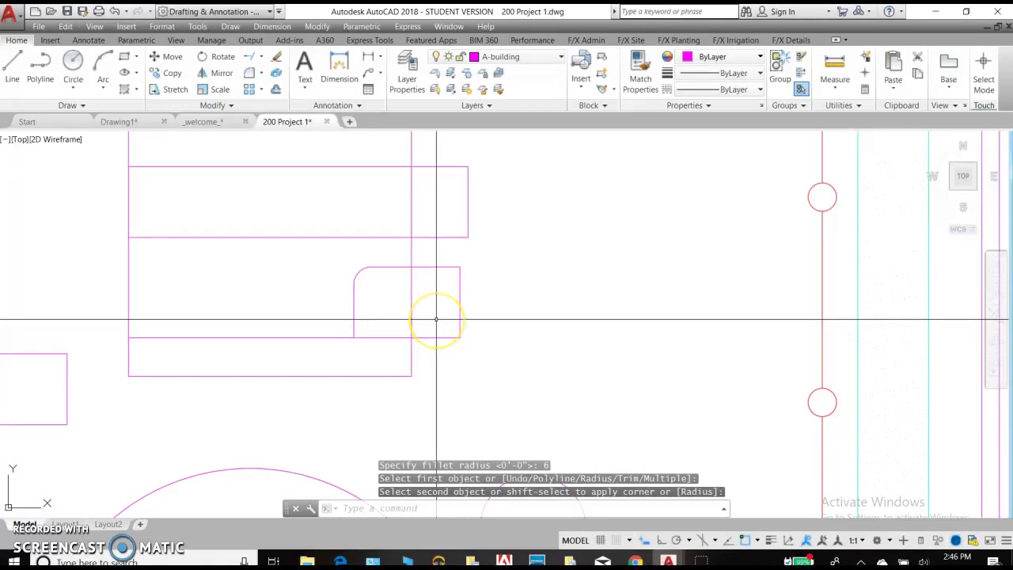
{"action": "right_click", "coordinate": [361, 323]}
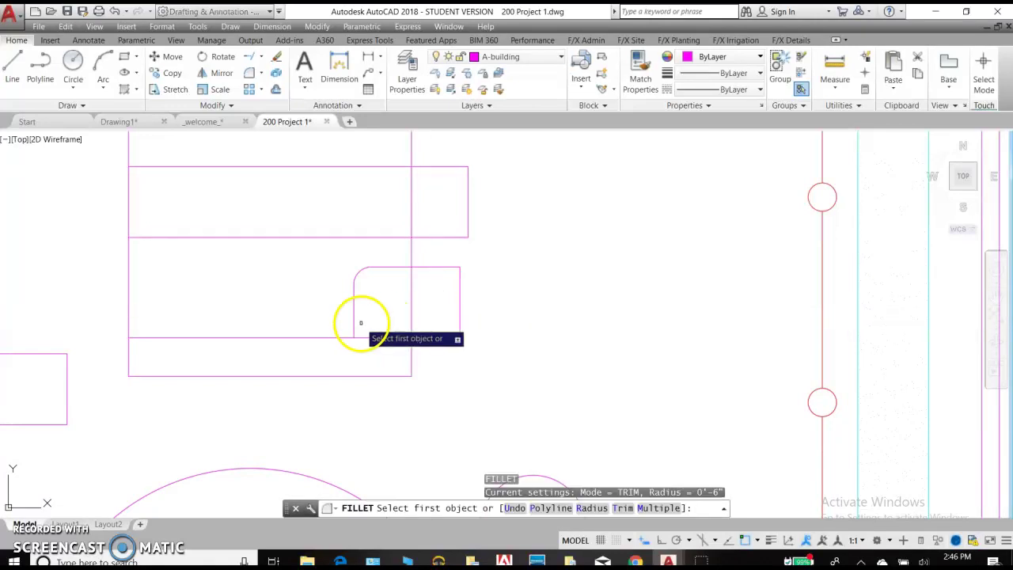
{"action": "left_click", "coordinate": [354, 322]}
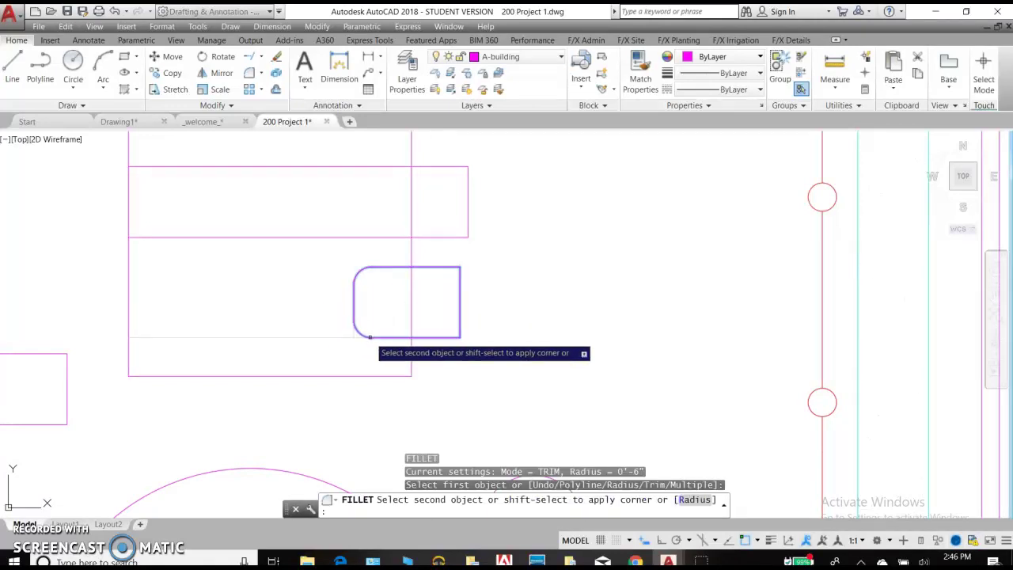
{"action": "left_click", "coordinate": [370, 338]}
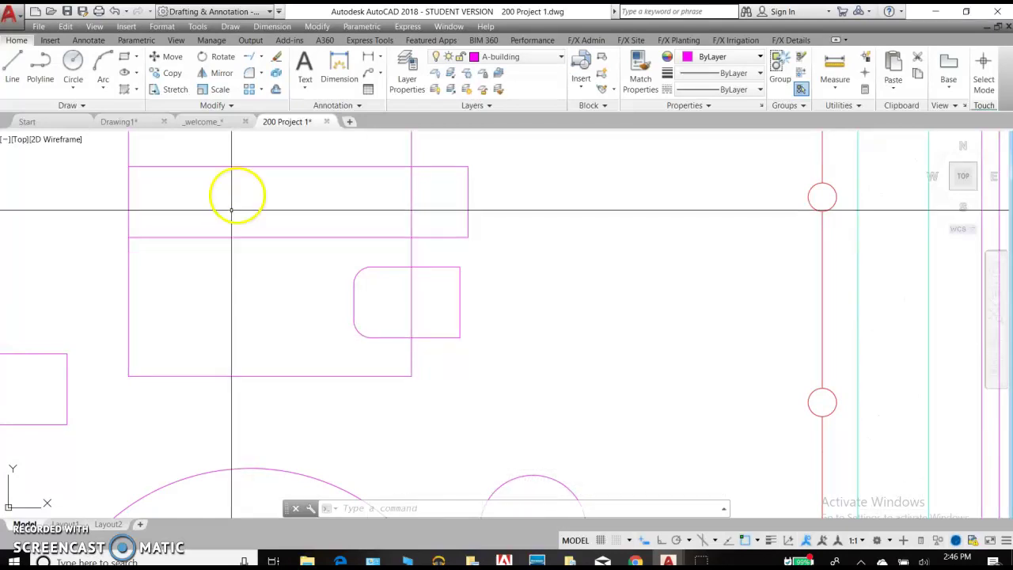
{"action": "mouse_move", "coordinate": [237, 193]}
{"action": "left_mouse_down"}
{"action": "mouse_move", "coordinate": [310, 202]}
{"action": "mouse_move", "coordinate": [283, 174]}
{"action": "mouse_move", "coordinate": [253, 87]}
{"action": "left_mouse_up"}
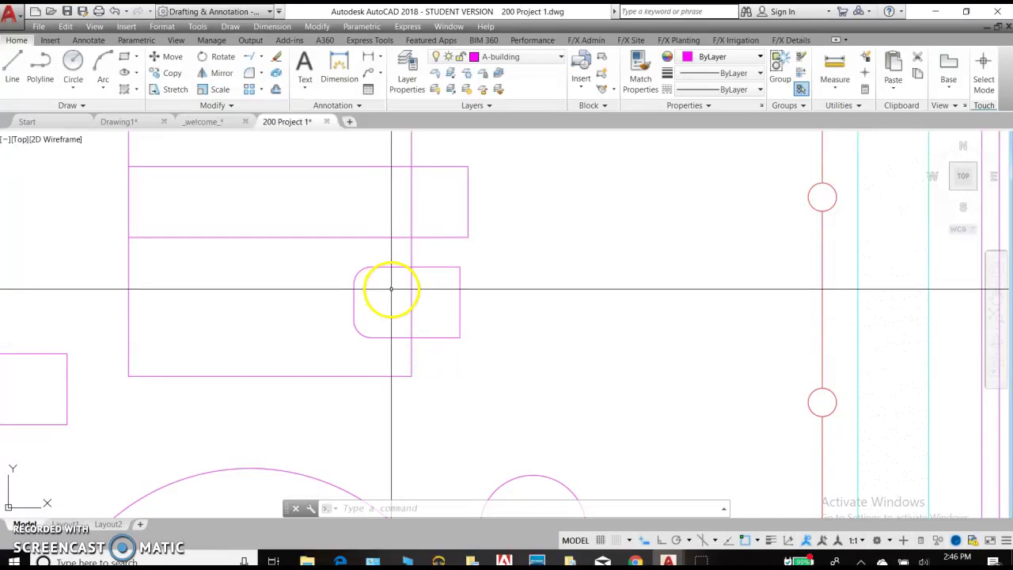
{"action": "mouse_move", "coordinate": [393, 288]}
{"action": "left_mouse_down"}
{"action": "mouse_move", "coordinate": [436, 224]}
{"action": "mouse_move", "coordinate": [475, 269]}
{"action": "left_mouse_up"}
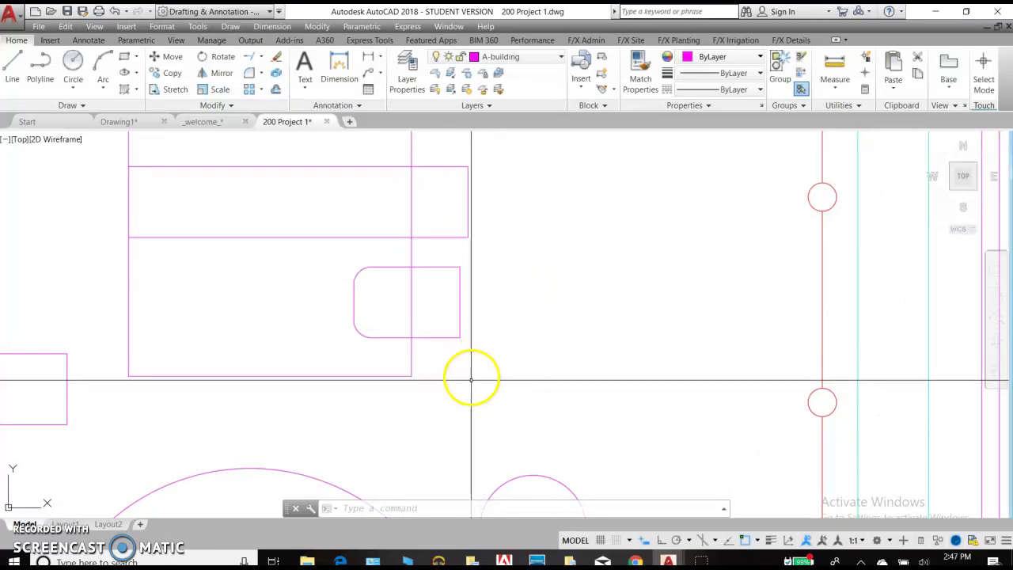
Step: Set the fillet radius to 0 and square the rectangle's top-left and bottom-left corners
{"action": "left_click", "coordinate": [262, 73]}
{"action": "left_click", "coordinate": [247, 94]}
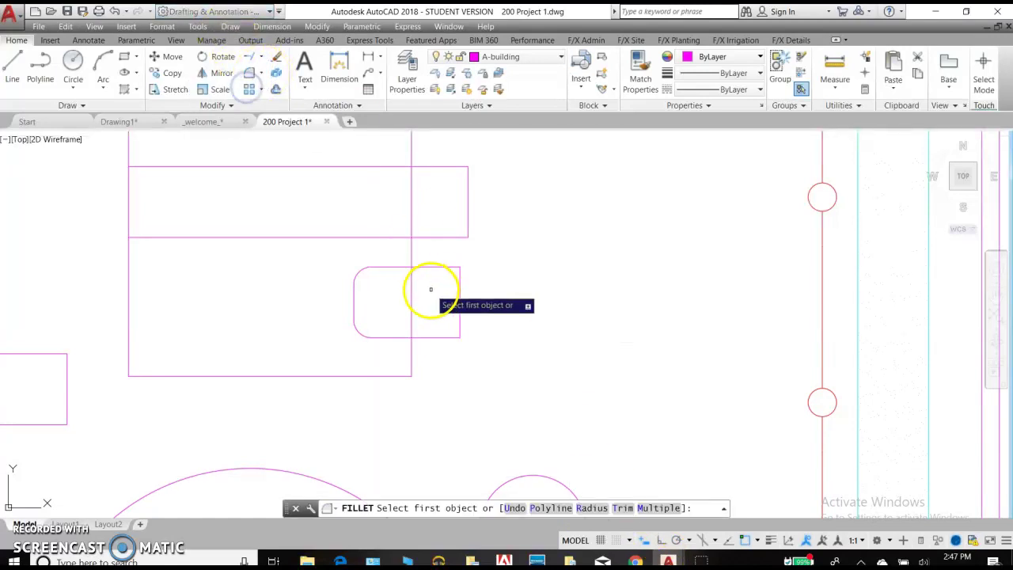
{"action": "left_click", "coordinate": [591, 508]}
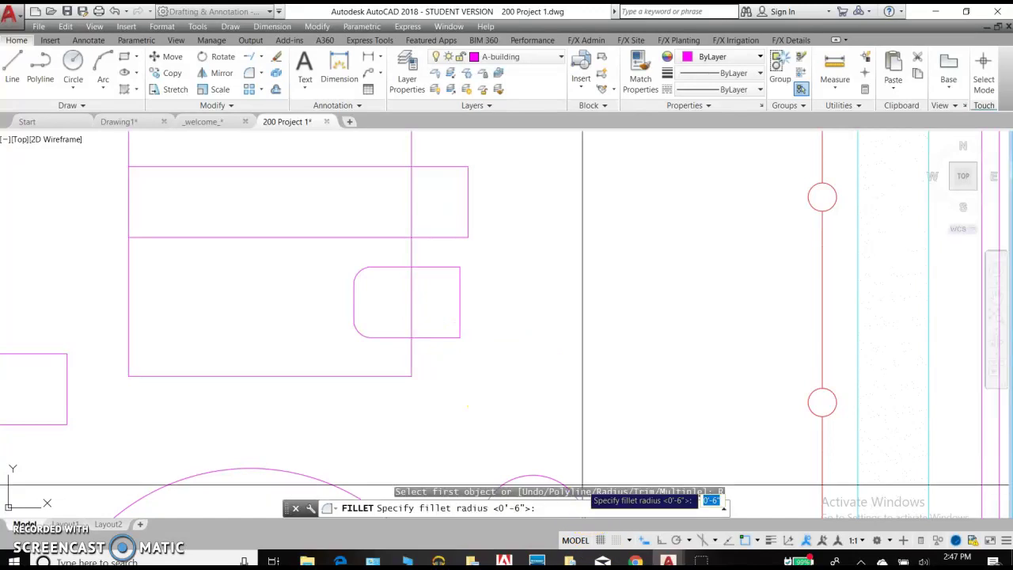
{"action": "type", "text": "0"}
{"action": "key", "text": "Return"}
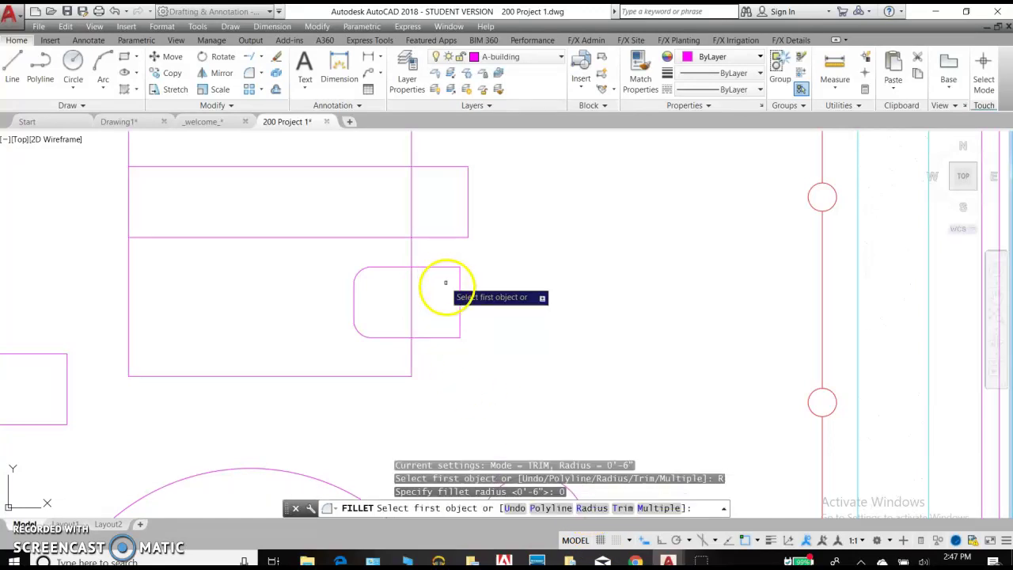
{"action": "left_click", "coordinate": [355, 298]}
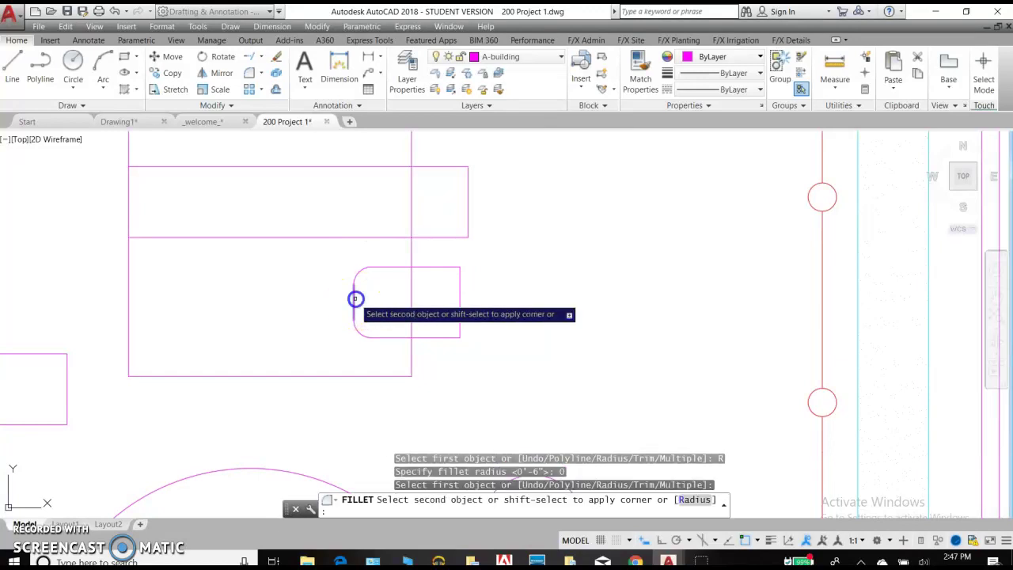
{"action": "left_click", "coordinate": [387, 267]}
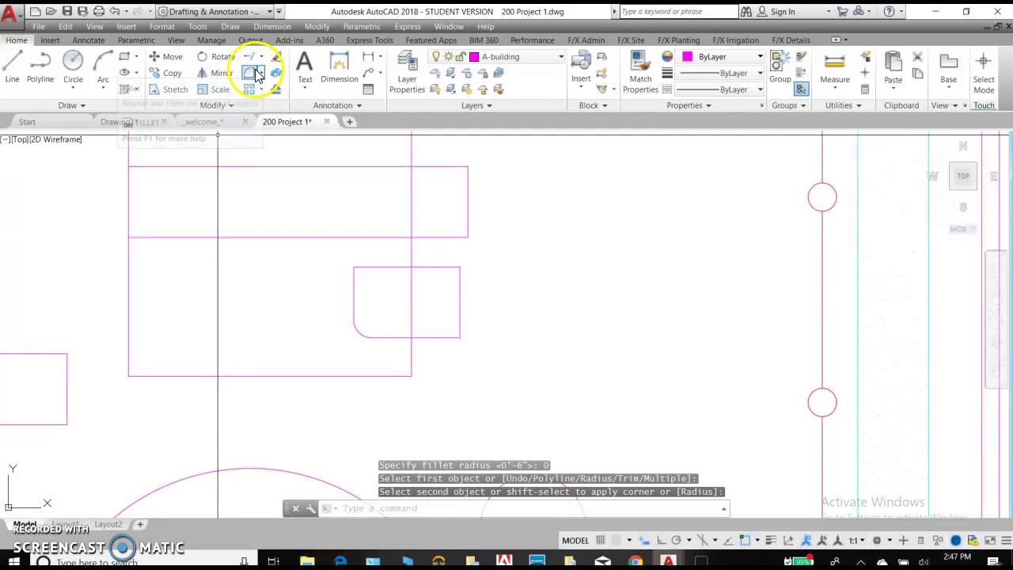
{"action": "key", "text": "space"}
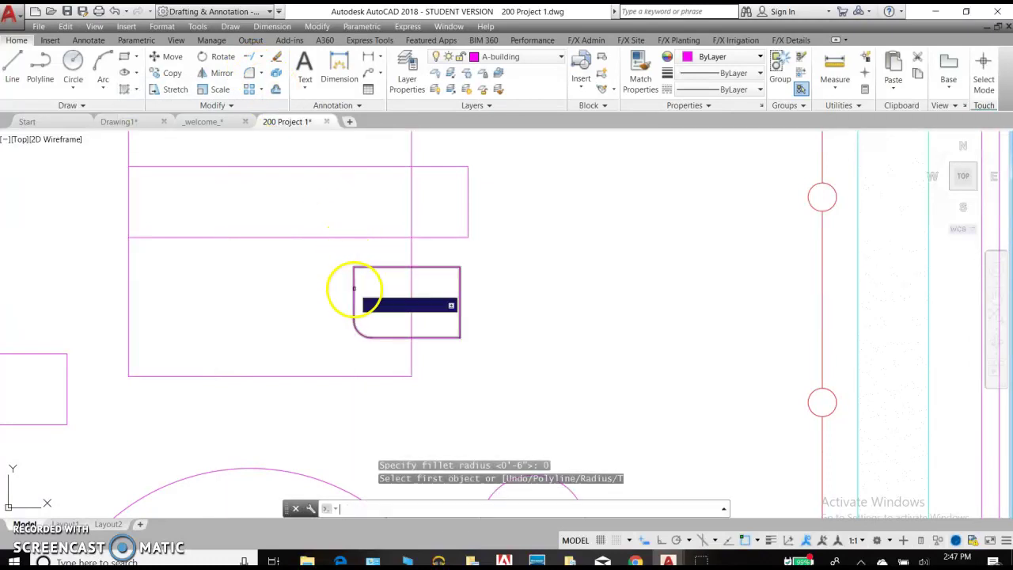
{"action": "left_click", "coordinate": [353, 308]}
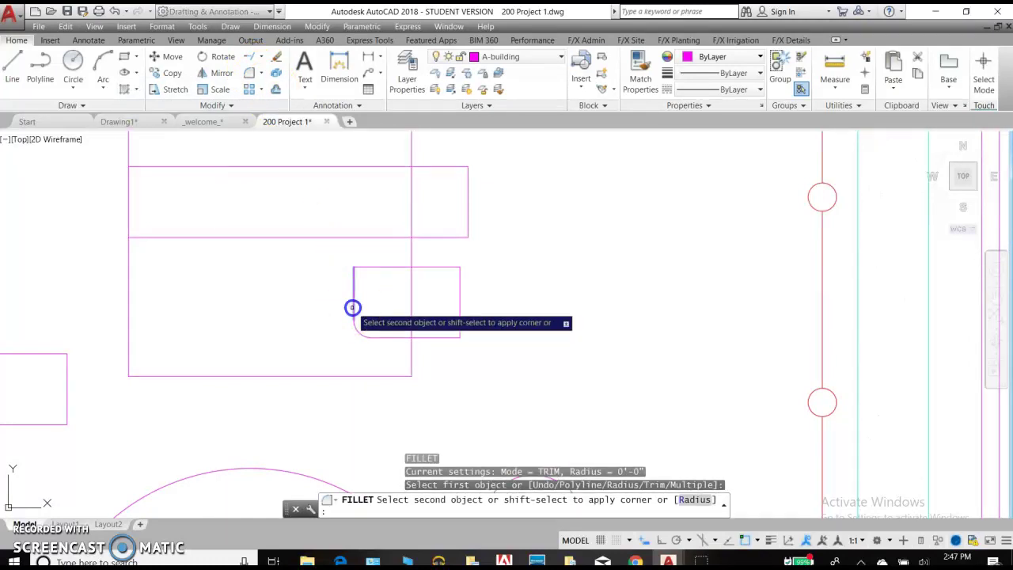
{"action": "left_click", "coordinate": [373, 336]}
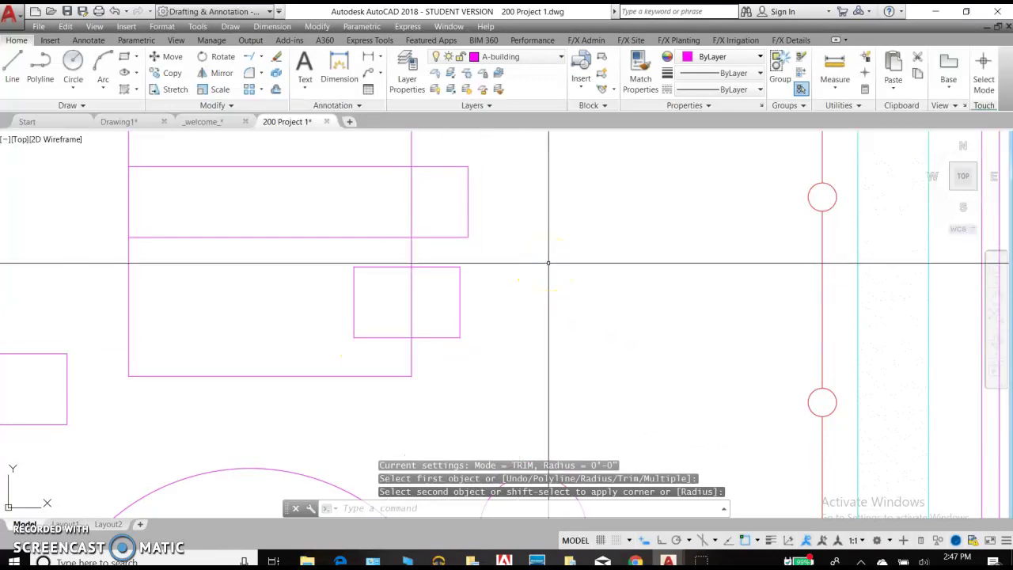
{"action": "left_click", "coordinate": [662, 277]}
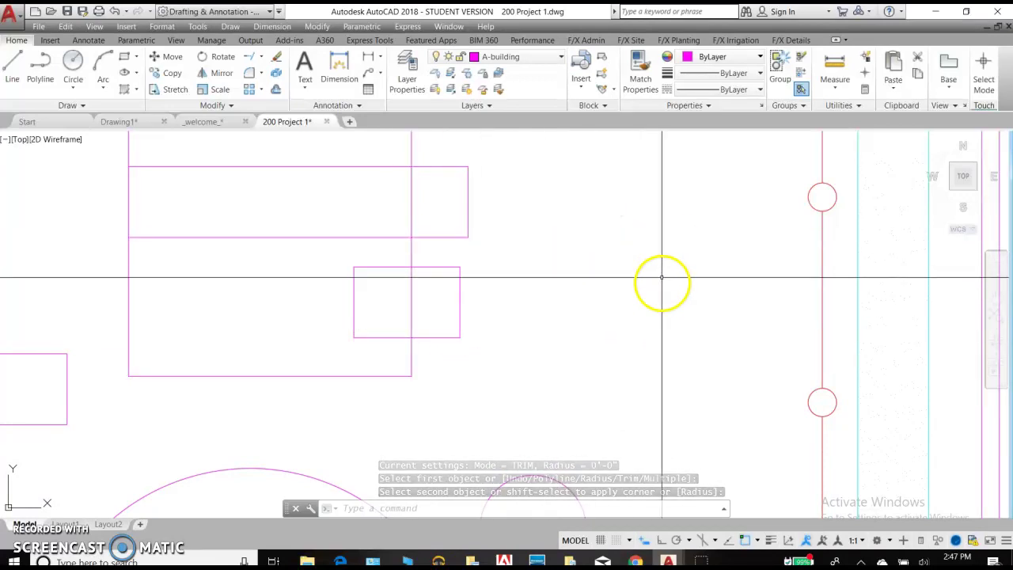
Step: Chamfer the rectangle's top-left corner in Angle mode with 1' length and 30°, picking left then top edges
{"action": "left_click", "coordinate": [263, 72]}
{"action": "left_click", "coordinate": [251, 131]}
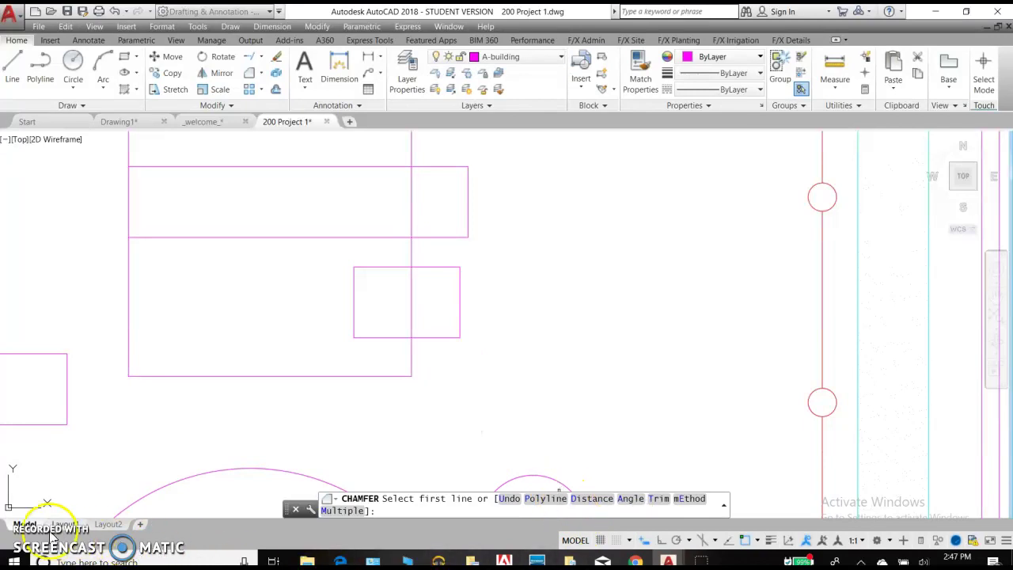
{"action": "mouse_move", "coordinate": [52, 535]}
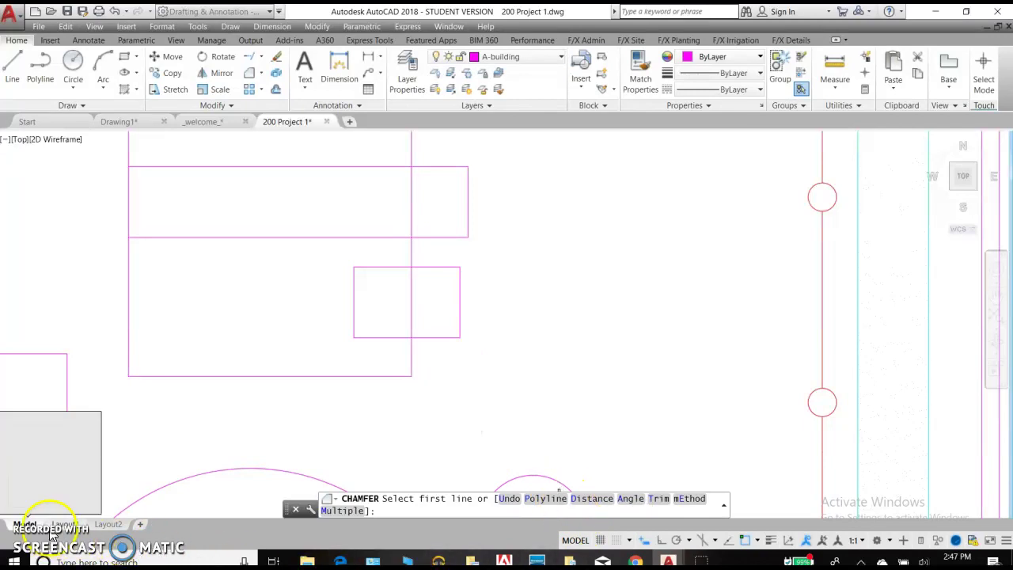
{"action": "left_click", "coordinate": [629, 500]}
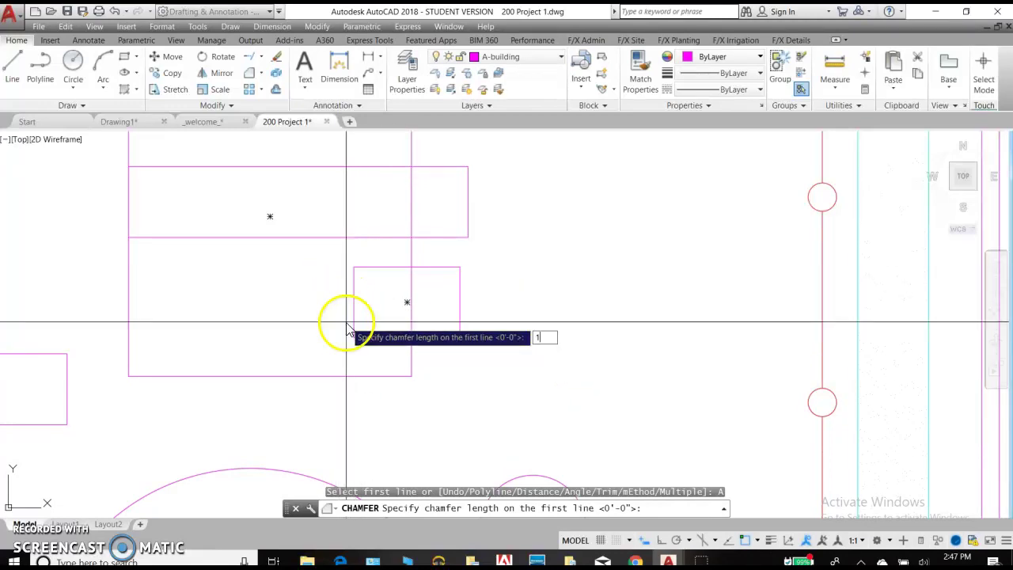
{"action": "key", "text": "Return"}
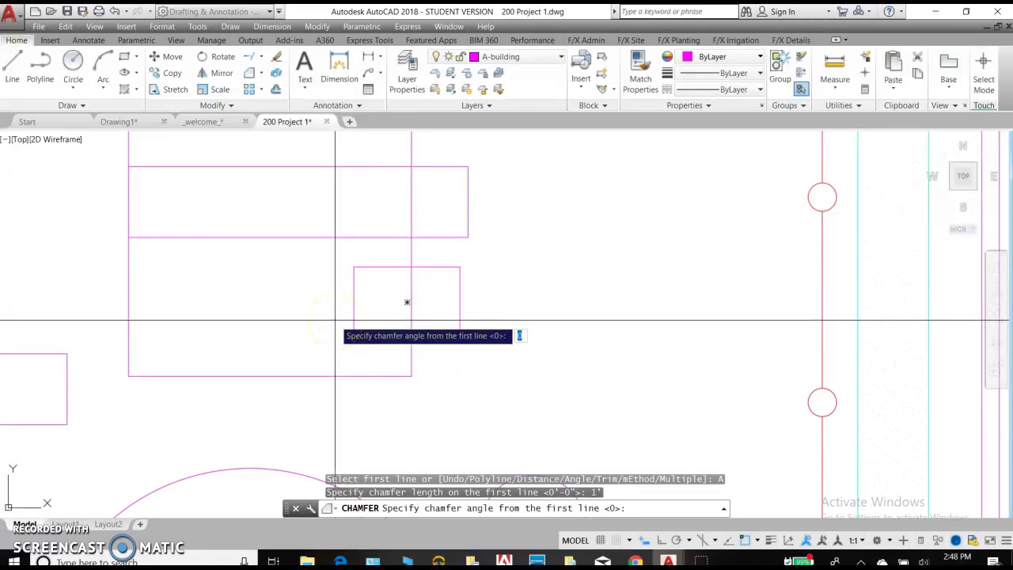
{"action": "type", "text": "30"}
{"action": "key", "text": "Return"}
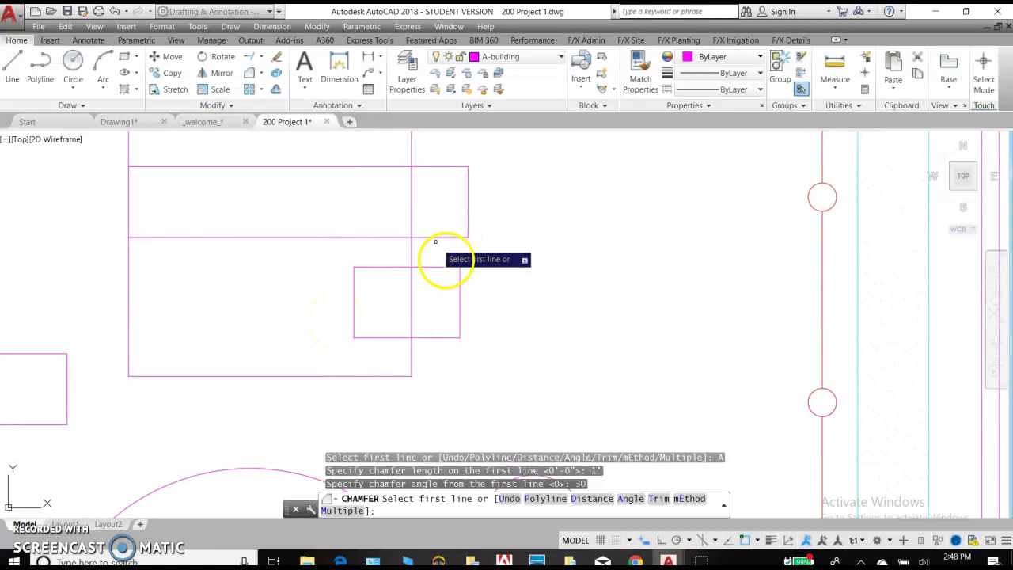
{"action": "left_click", "coordinate": [353, 303]}
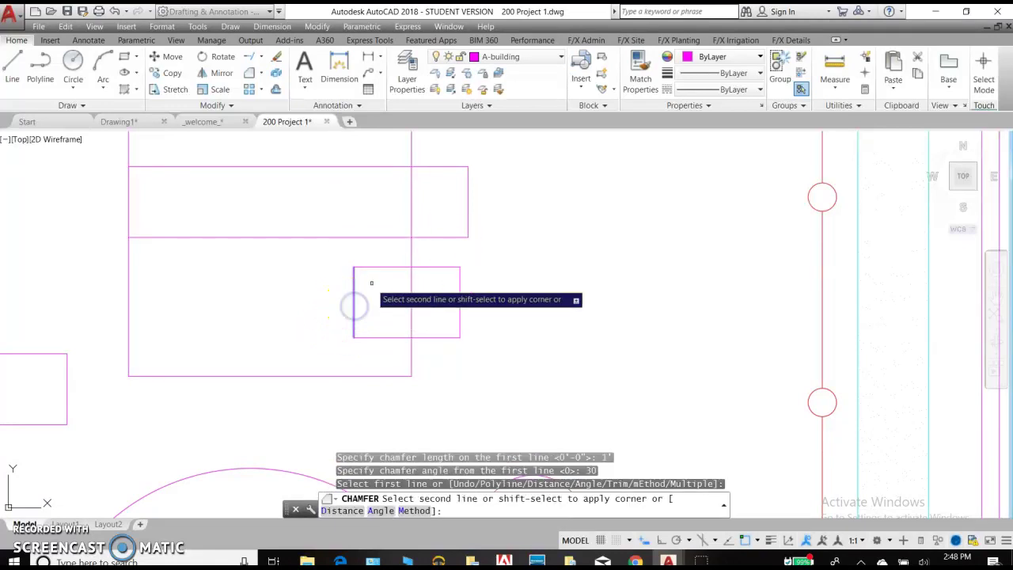
{"action": "left_click", "coordinate": [399, 267]}
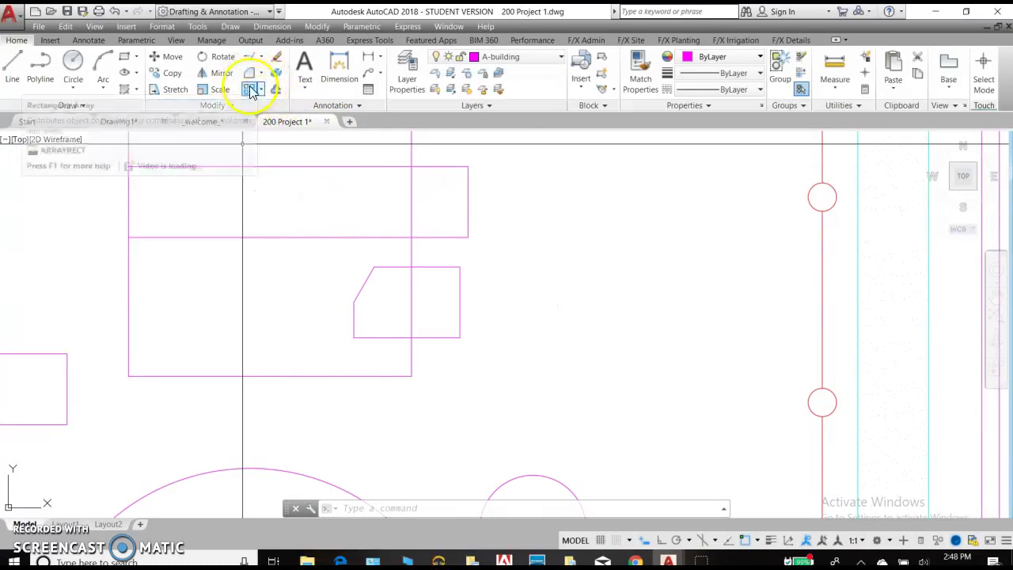
Step: Zoom out and copy the large circle into the empty area upper left
{"action": "scroll", "coordinate": [447, 317], "scroll_direction": "down", "scroll_amount": 3}
{"action": "scroll", "coordinate": [467, 316], "scroll_direction": "down", "scroll_amount": 2}
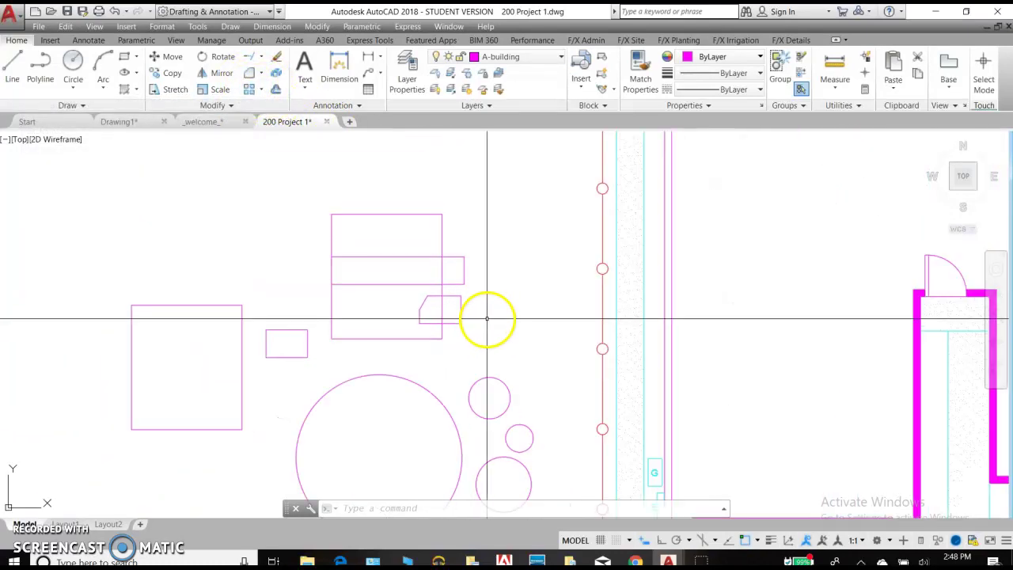
{"action": "middle_click_drag", "start_coordinate": [482, 319], "coordinate": [309, 292]}
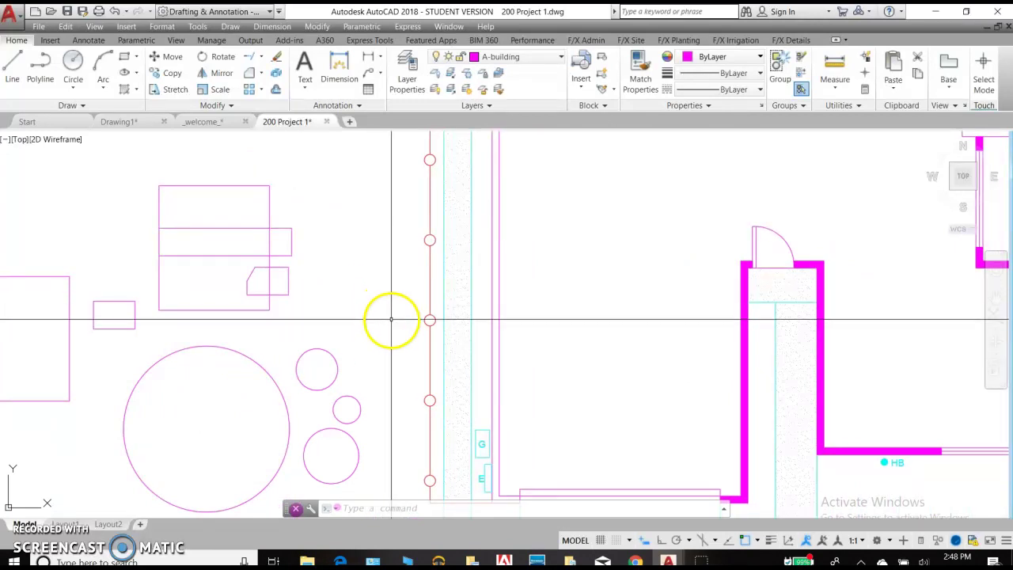
{"action": "middle_click_drag", "start_coordinate": [310, 265], "coordinate": [536, 351]}
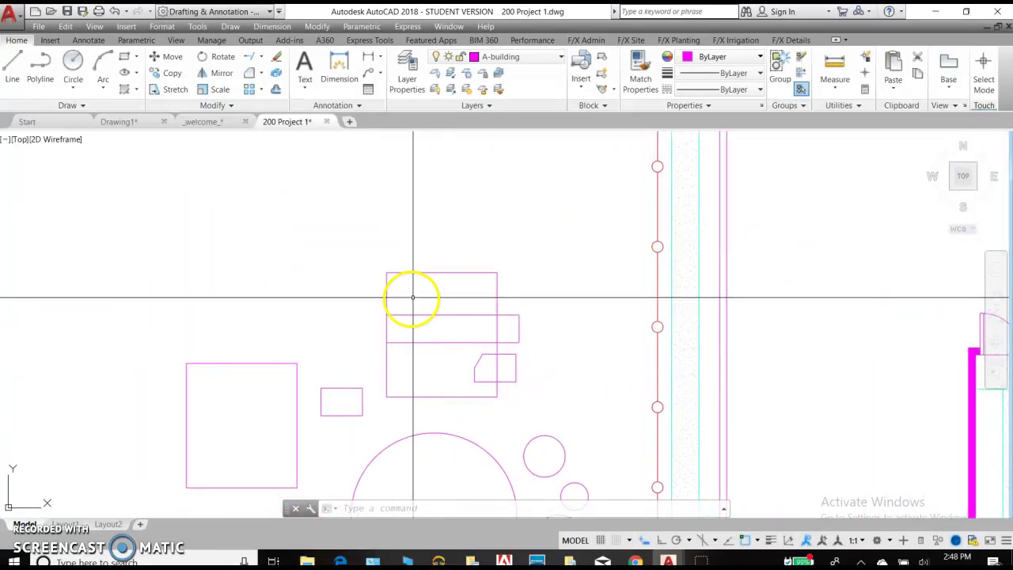
{"action": "key", "text": "Return"}
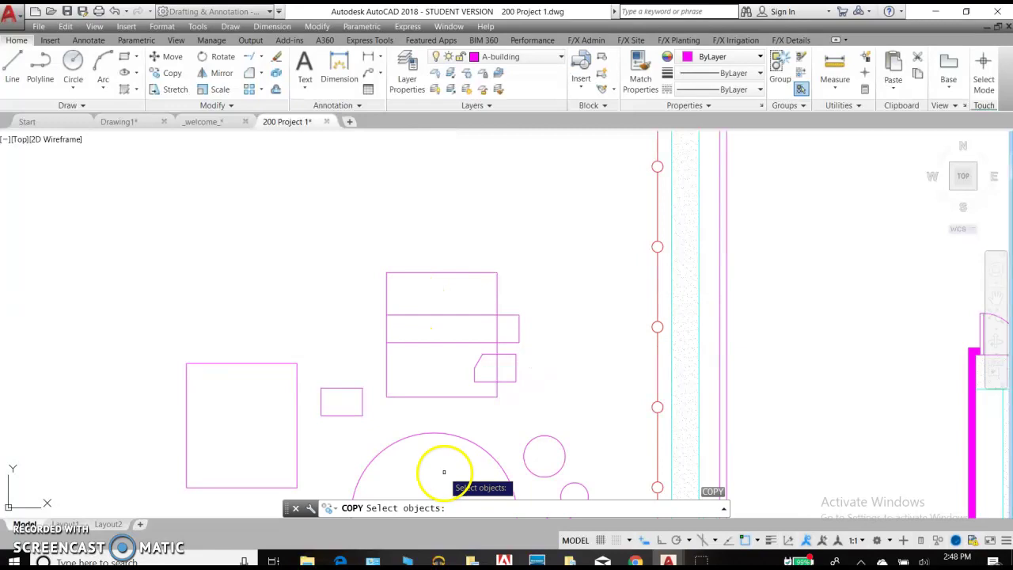
{"action": "left_click", "coordinate": [391, 433]}
{"action": "left_click", "coordinate": [417, 454]}
{"action": "key", "text": "Return"}
{"action": "left_click", "coordinate": [424, 460]}
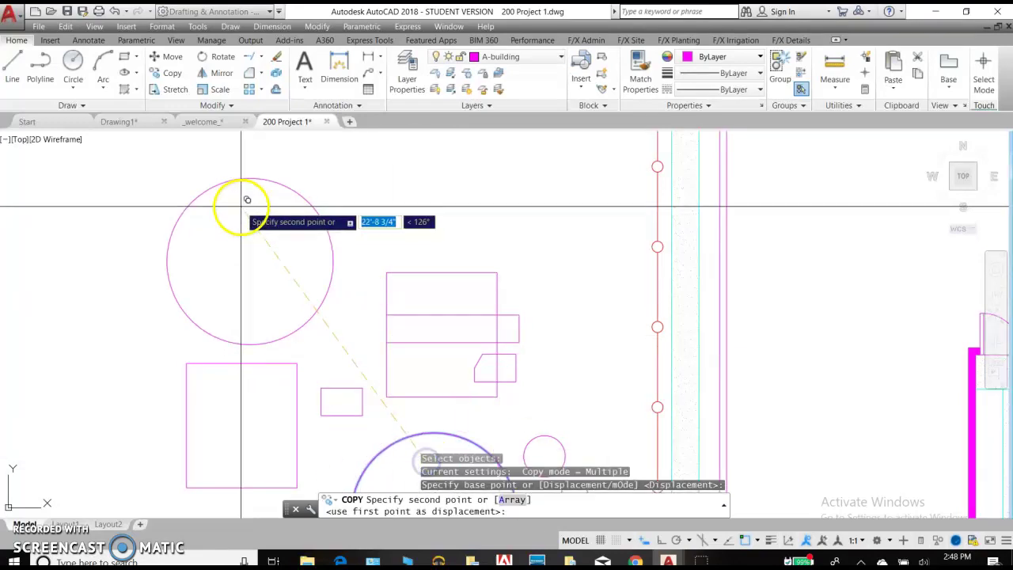
{"action": "key", "text": "Escape"}
Step: Copy the lower-left square up above the rectangle group
{"action": "key", "text": "Return"}
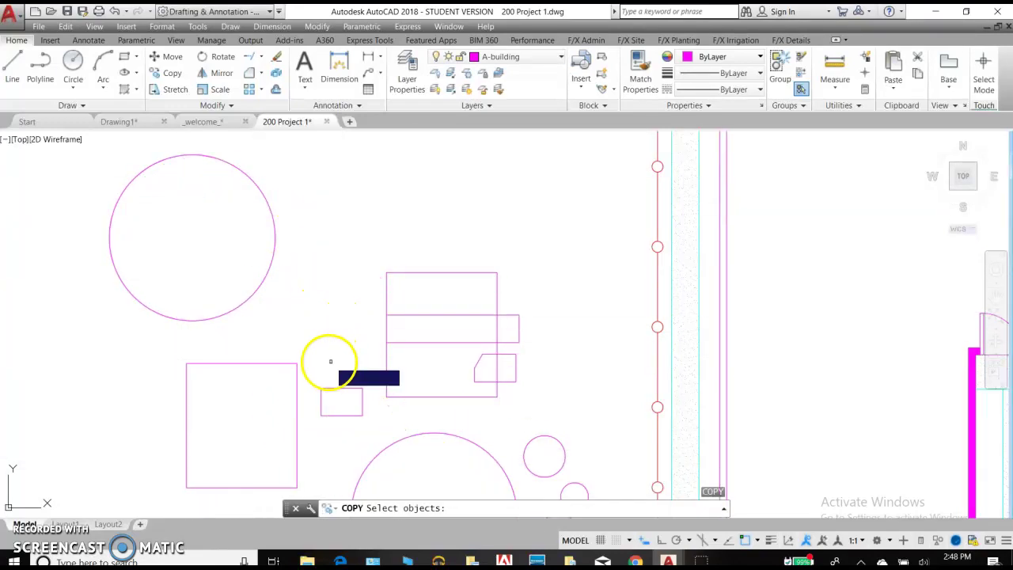
{"action": "left_click", "coordinate": [316, 373]}
{"action": "left_click", "coordinate": [242, 340]}
{"action": "key", "text": "Return"}
{"action": "left_click", "coordinate": [248, 372]}
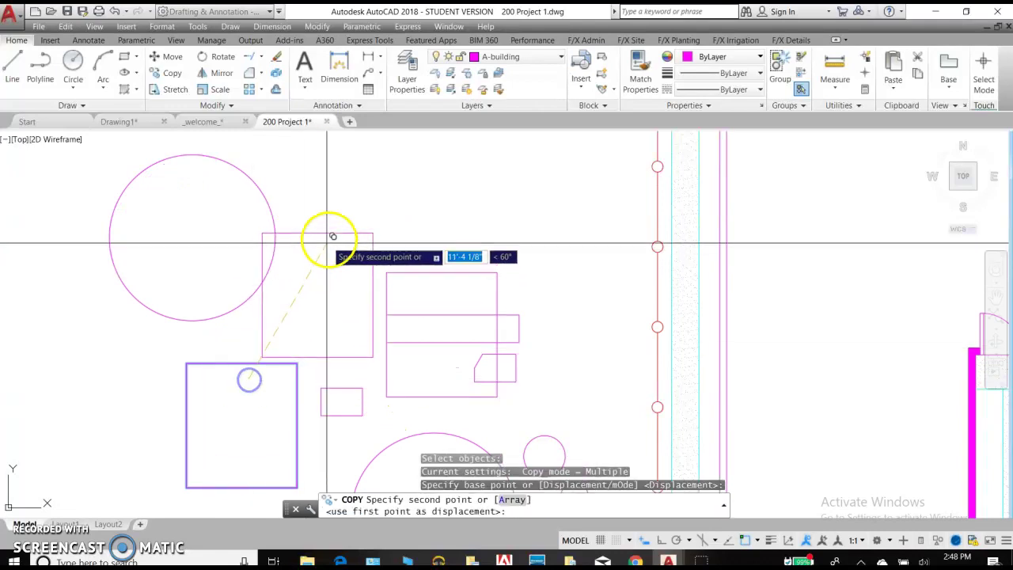
{"action": "left_click", "coordinate": [395, 156]}
{"action": "middle_click_drag", "start_coordinate": [411, 248], "coordinate": [623, 351]}
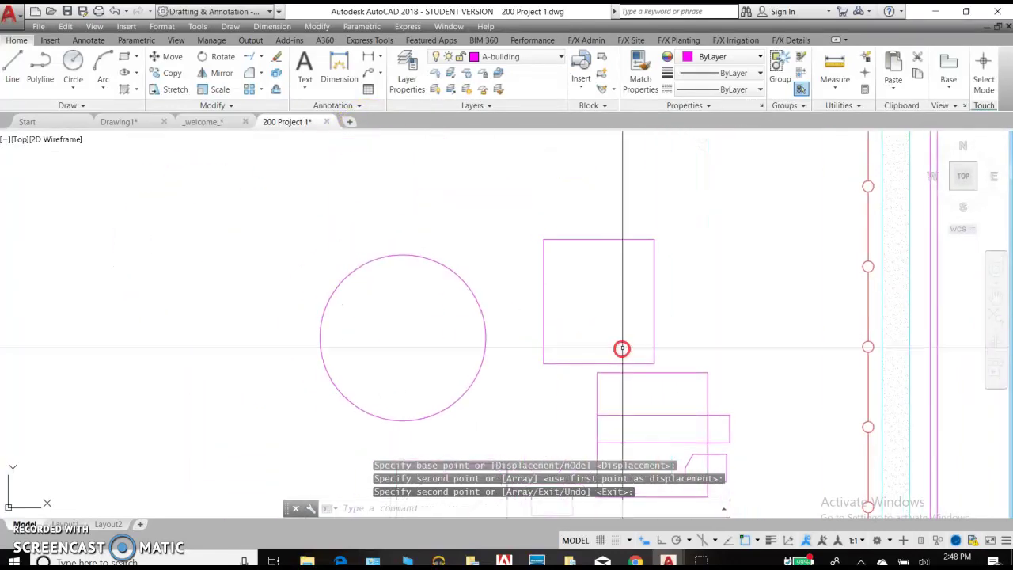
{"action": "scroll", "coordinate": [529, 328], "scroll_direction": "up", "scroll_amount": 2}
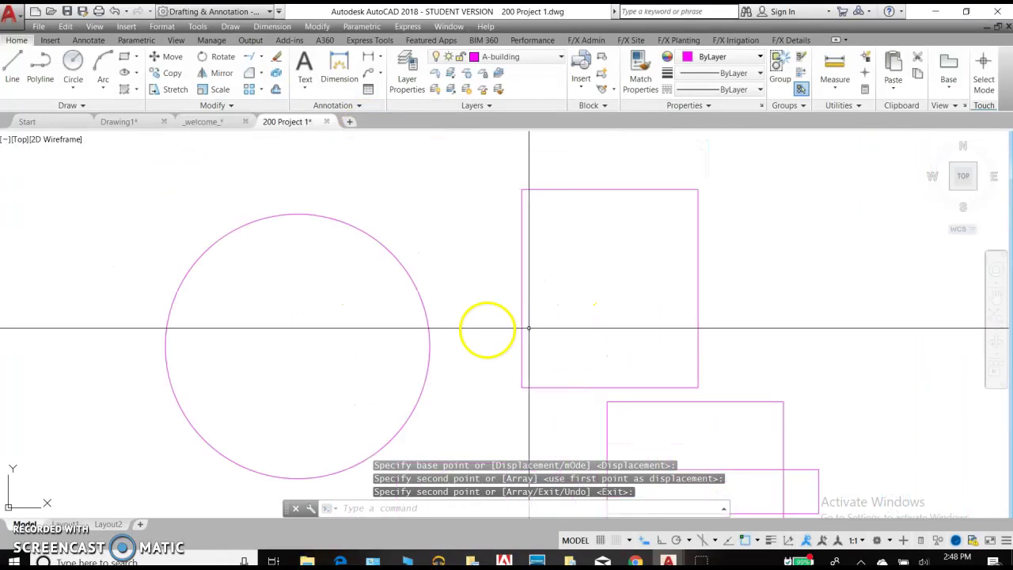
Step: Begin a Rectangular Array from the array flyout, selecting the copied square as its object
{"action": "left_click", "coordinate": [259, 88]}
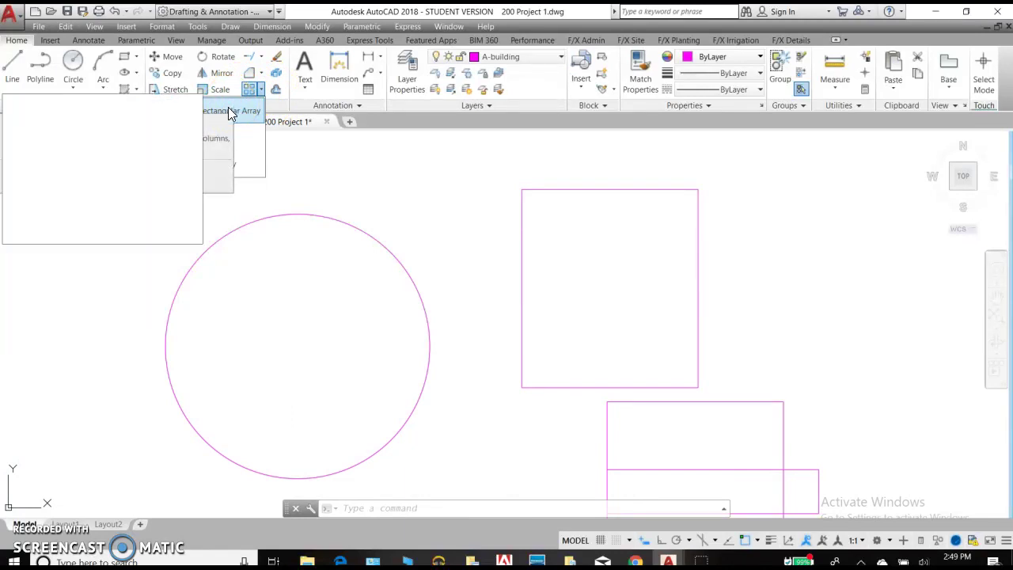
{"action": "left_click", "coordinate": [228, 110]}
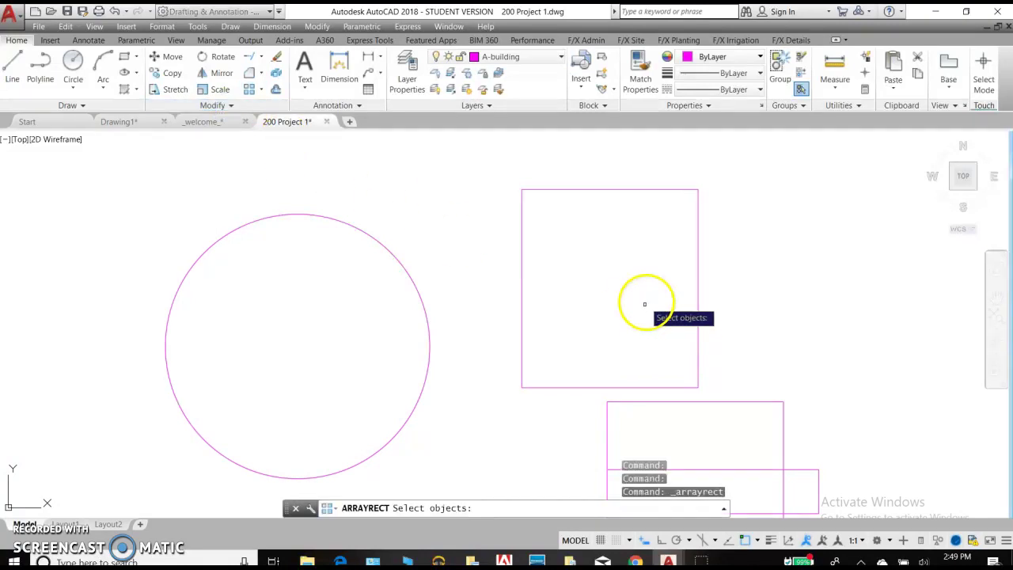
{"action": "left_click", "coordinate": [572, 188]}
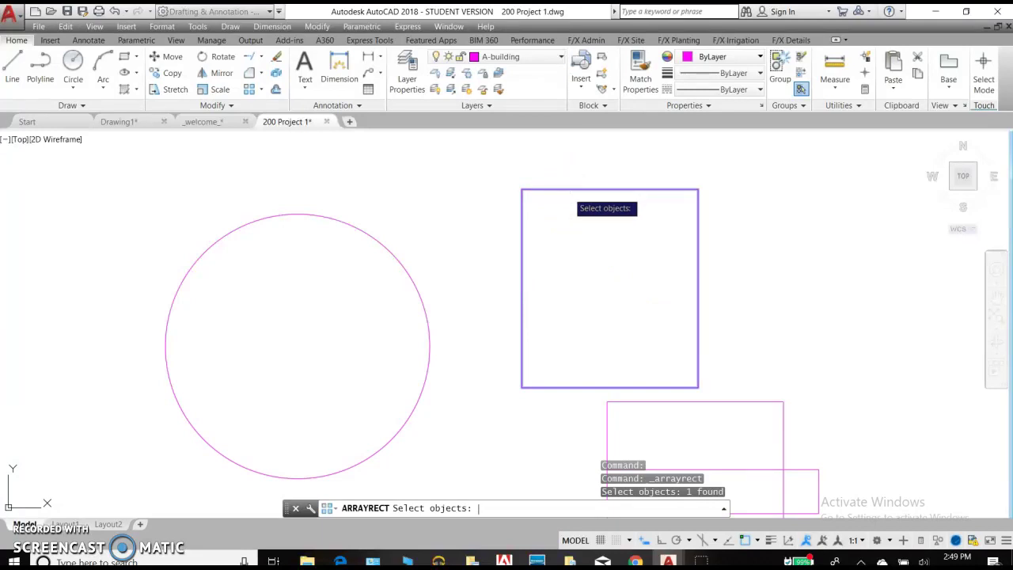
Step: Finish selecting the squares and pan so the array preview sits beside the house outline
{"action": "key", "text": "Return"}
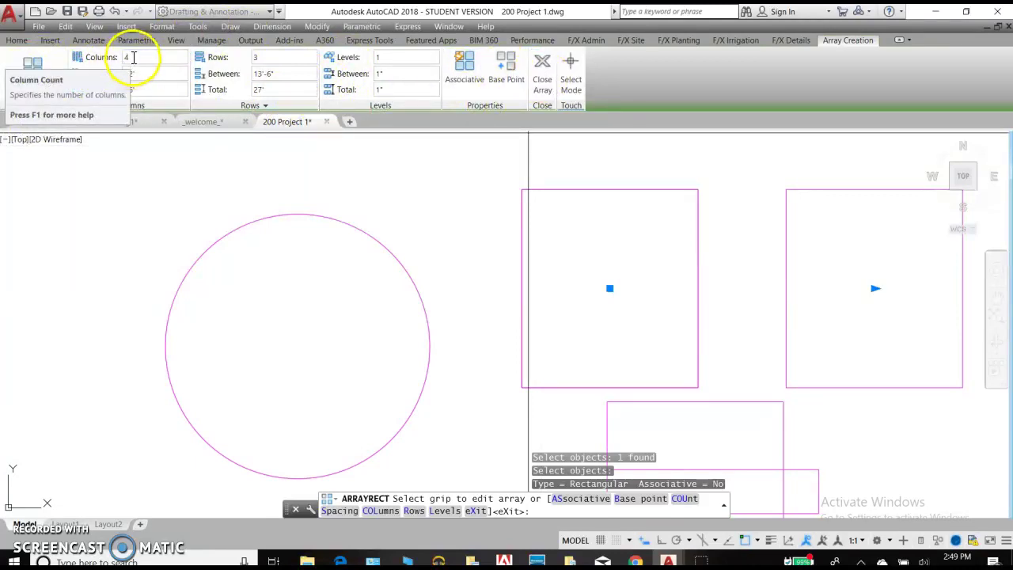
{"action": "scroll", "coordinate": [244, 166], "scroll_direction": "down", "scroll_amount": 4}
{"action": "middle_click_drag", "start_coordinate": [493, 219], "coordinate": [328, 294]}
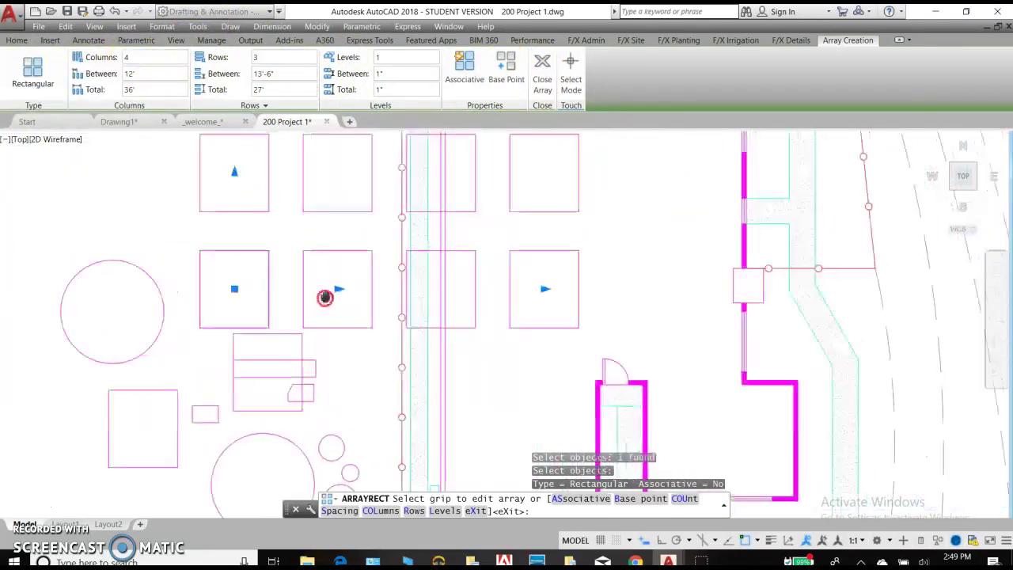
{"action": "scroll", "coordinate": [336, 265], "scroll_direction": "down", "scroll_amount": 4}
{"action": "middle_click_drag", "start_coordinate": [323, 214], "coordinate": [294, 253]}
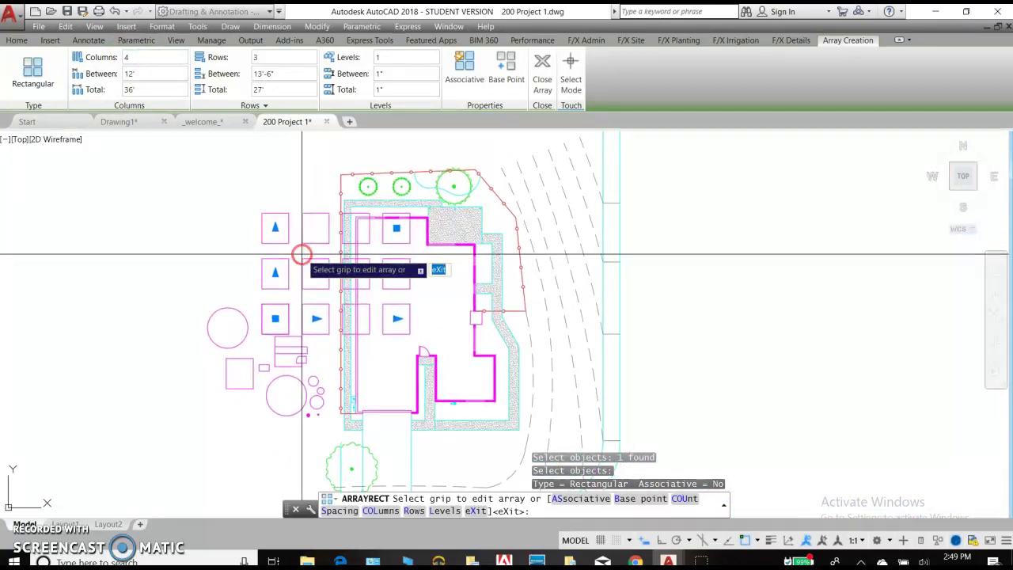
{"action": "scroll", "coordinate": [297, 254], "scroll_direction": "up", "scroll_amount": 2}
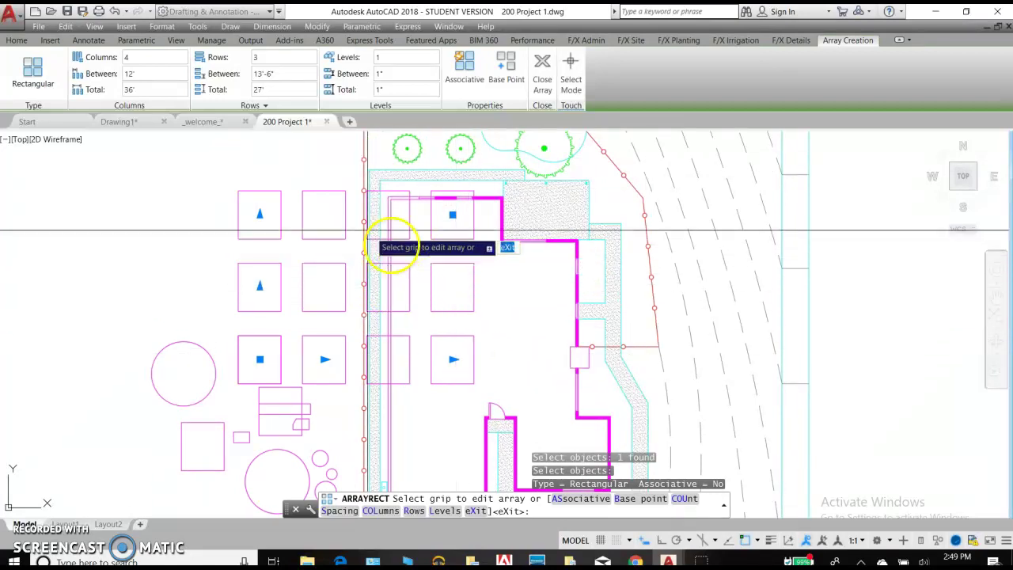
Step: Try a 6-inch column spacing and a 1-inch row distance for the array
{"action": "left_click", "coordinate": [135, 77]}
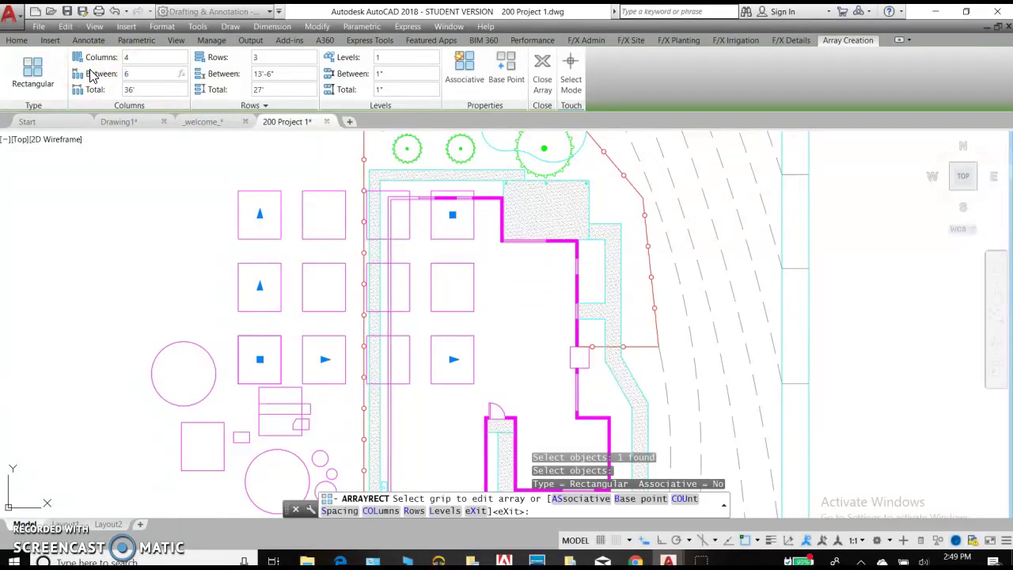
{"action": "type", "text": "6"}
{"action": "left_click", "coordinate": [295, 74]}
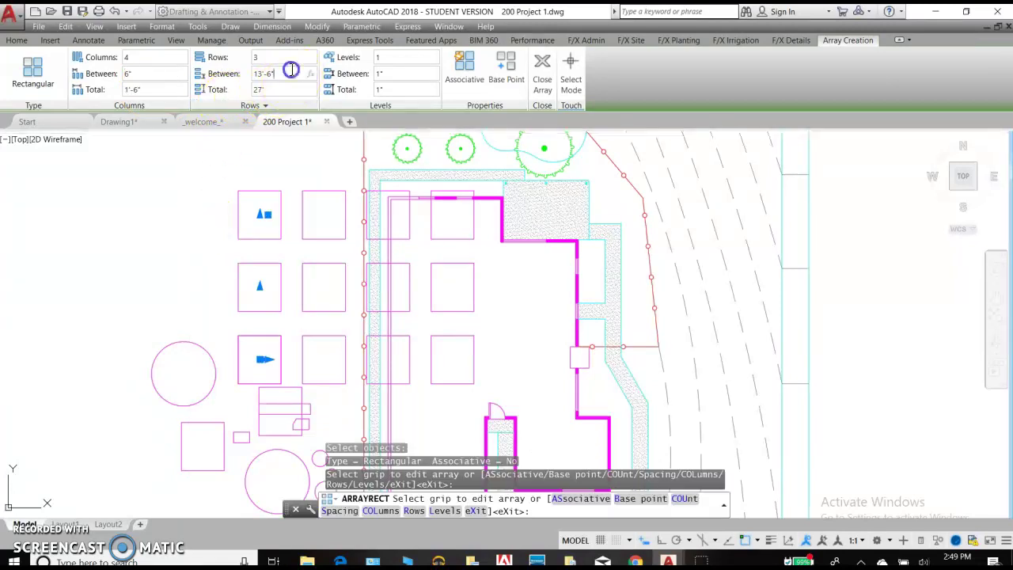
{"action": "left_click", "coordinate": [198, 76]}
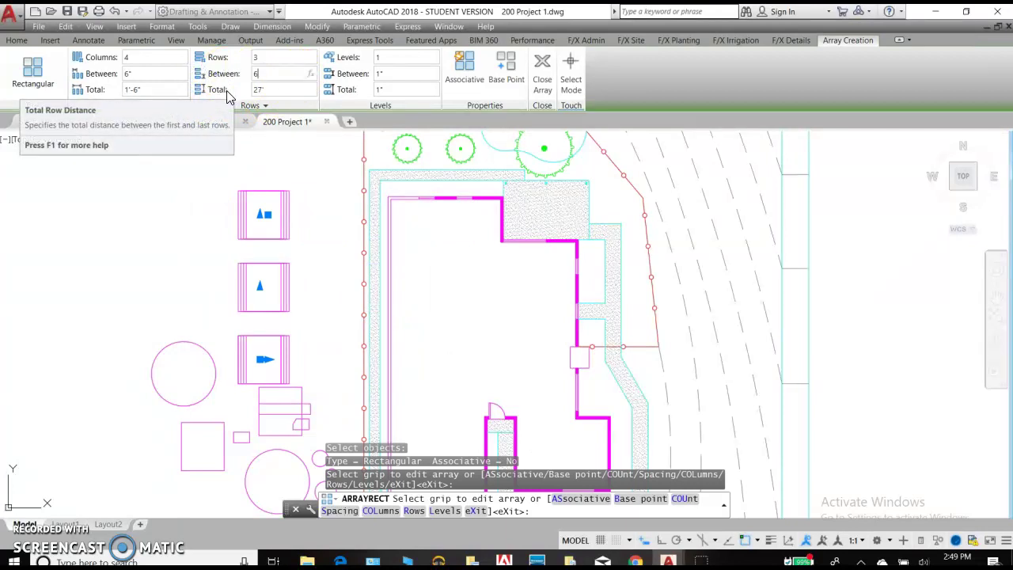
{"action": "type", "text": "1"}
{"action": "key", "text": "Return"}
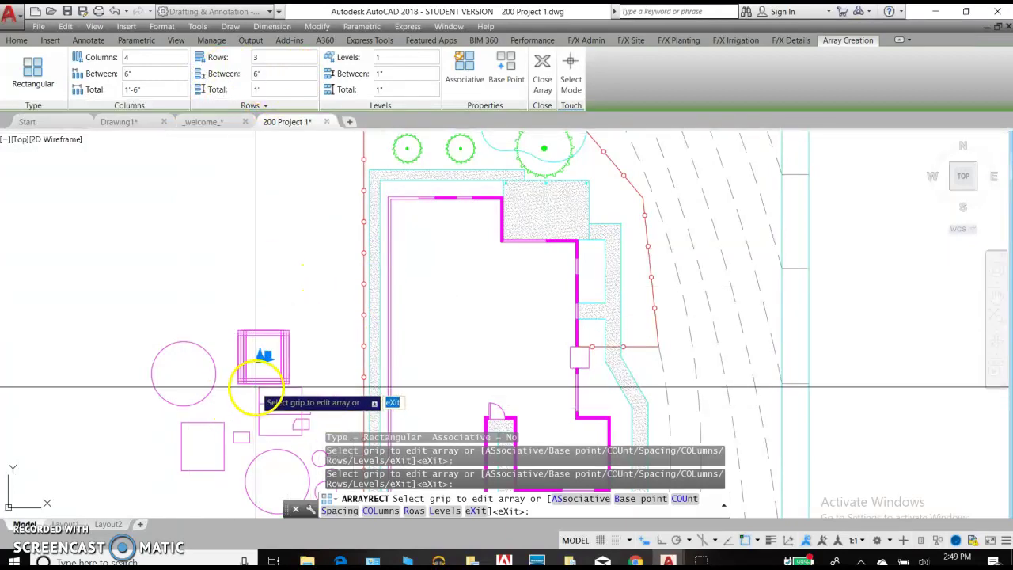
{"action": "scroll", "coordinate": [255, 387], "scroll_direction": "up", "scroll_amount": 4}
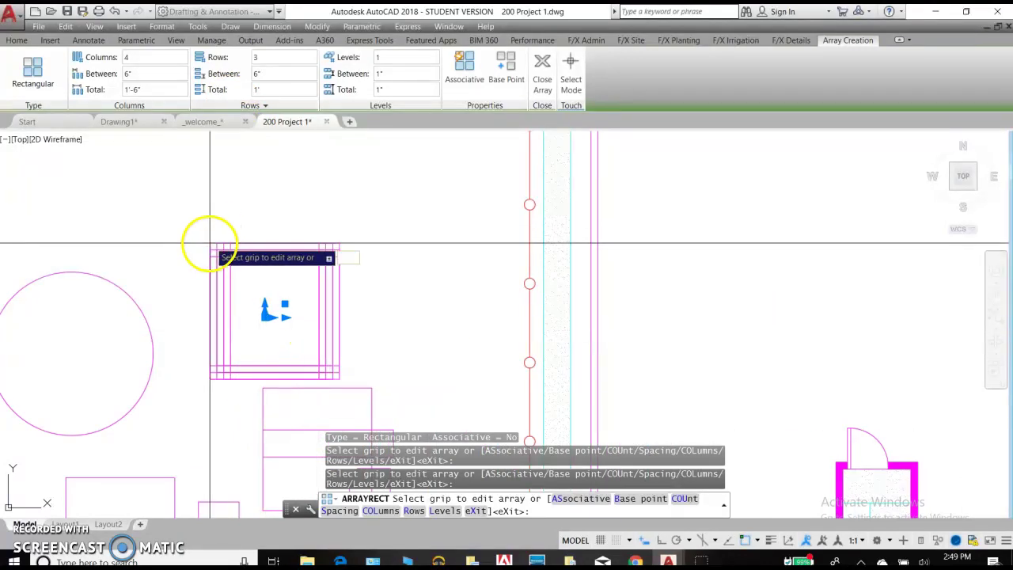
Step: Set both column and row spacing to 10', giving a 4 × 3 grid of squares
{"action": "left_click", "coordinate": [124, 74]}
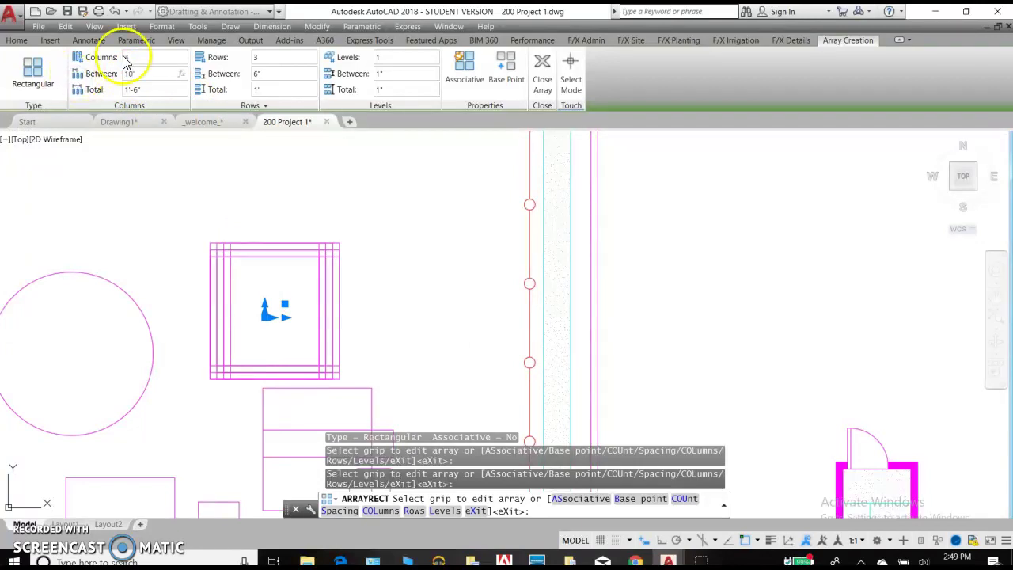
{"action": "left_click", "coordinate": [285, 67]}
{"action": "left_click", "coordinate": [235, 71]}
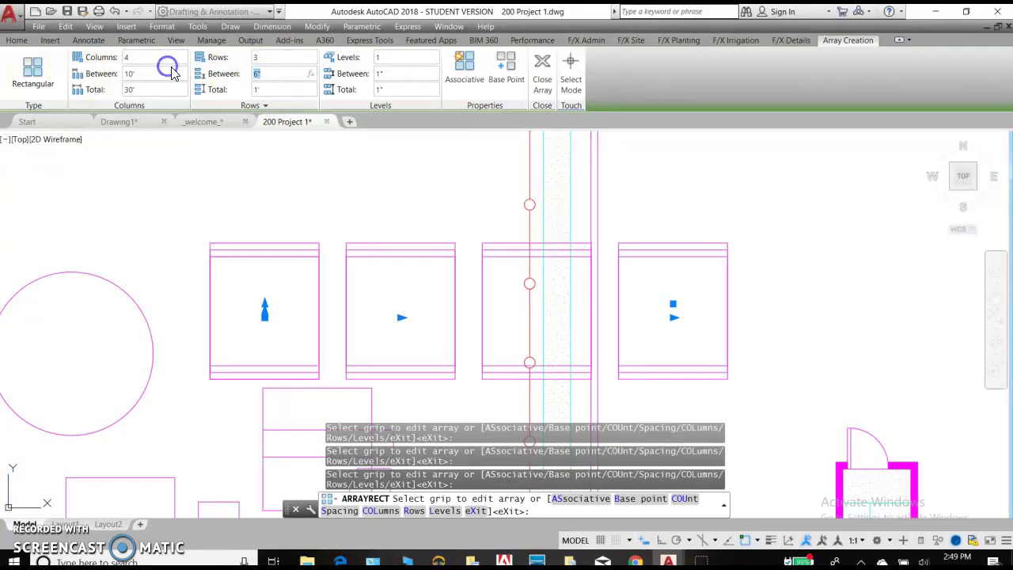
{"action": "type", "text": "10"}
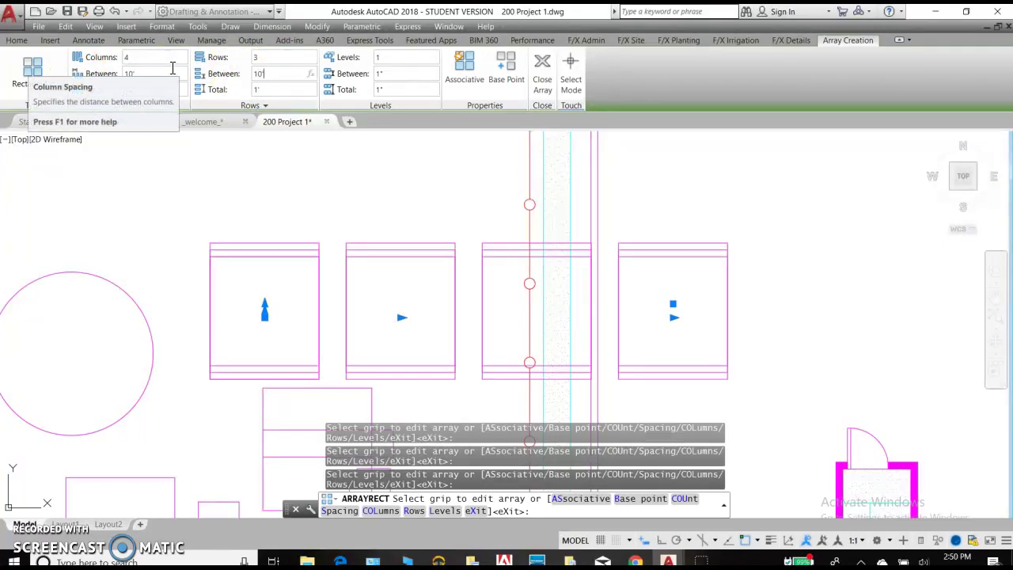
{"action": "key", "text": "Return"}
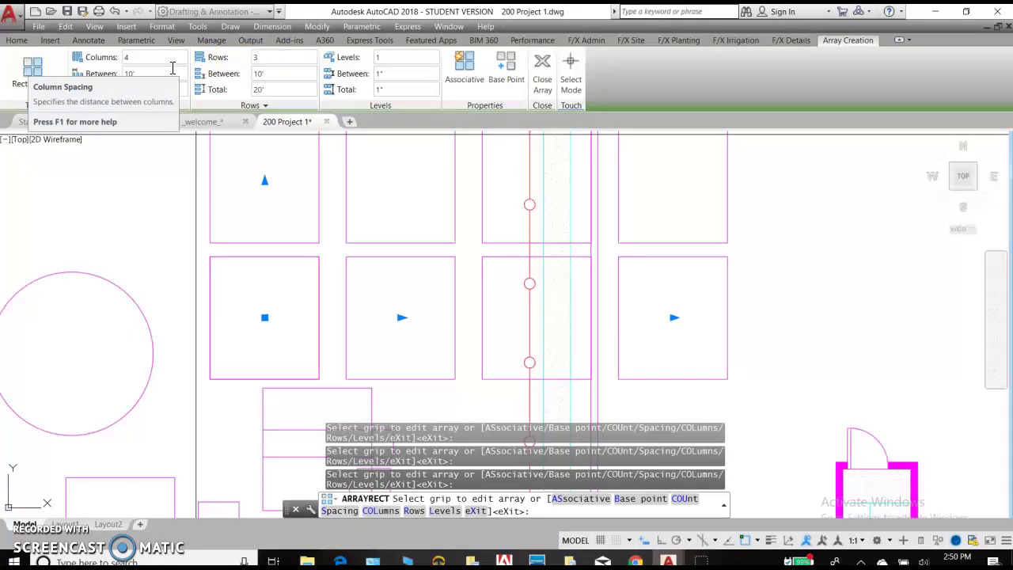
{"action": "scroll", "coordinate": [420, 204], "scroll_direction": "down", "scroll_amount": 2}
{"action": "scroll", "coordinate": [464, 208], "scroll_direction": "down", "scroll_amount": 2}
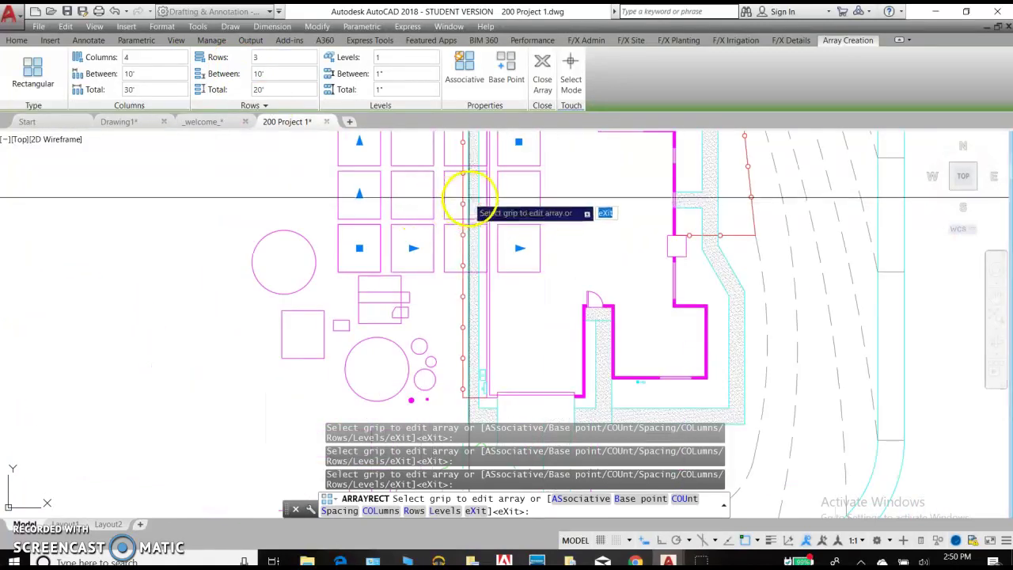
{"action": "scroll", "coordinate": [414, 276], "scroll_direction": "up", "scroll_amount": 1}
{"action": "middle_click_drag", "start_coordinate": [414, 276], "coordinate": [335, 301]}
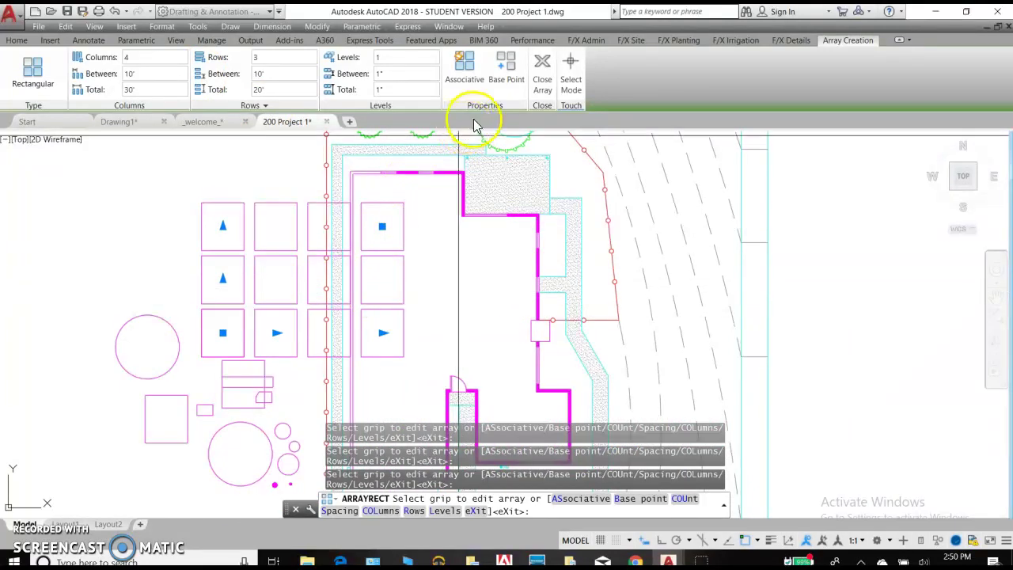
Step: Close the square array, pan toward the large circle and browse the array types
{"action": "left_click", "coordinate": [543, 80]}
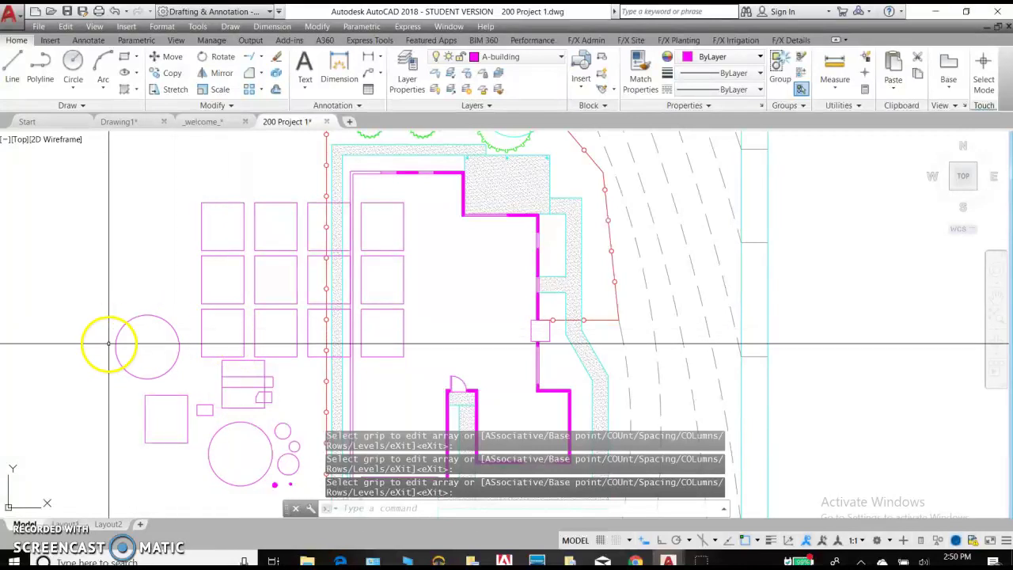
{"action": "middle_click_drag", "start_coordinate": [109, 344], "coordinate": [207, 312]}
{"action": "scroll", "coordinate": [246, 319], "scroll_direction": "up", "scroll_amount": 5}
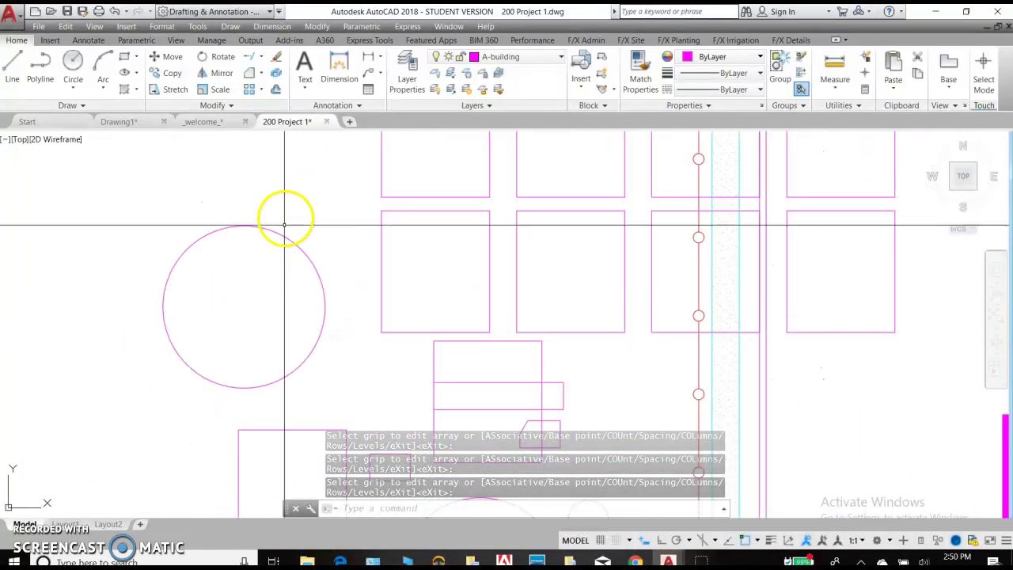
{"action": "left_click", "coordinate": [262, 90]}
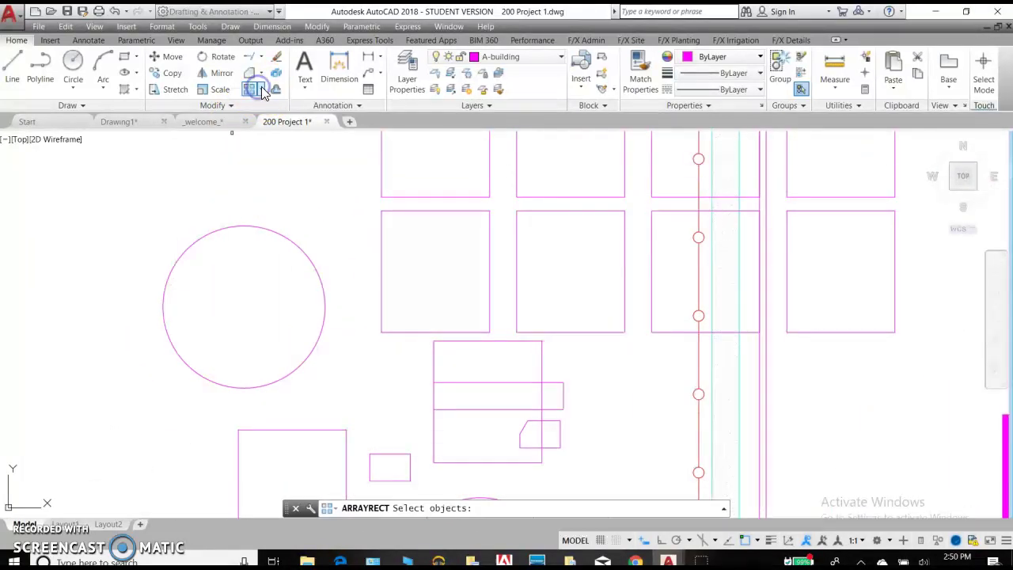
{"action": "left_click", "coordinate": [265, 90]}
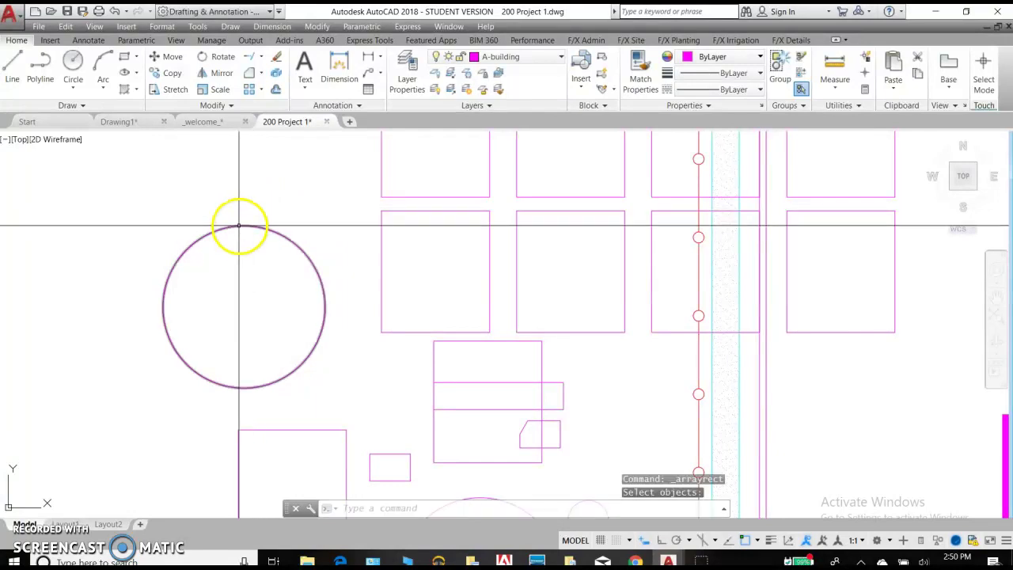
{"action": "scroll", "coordinate": [245, 227], "scroll_direction": "up", "scroll_amount": 2}
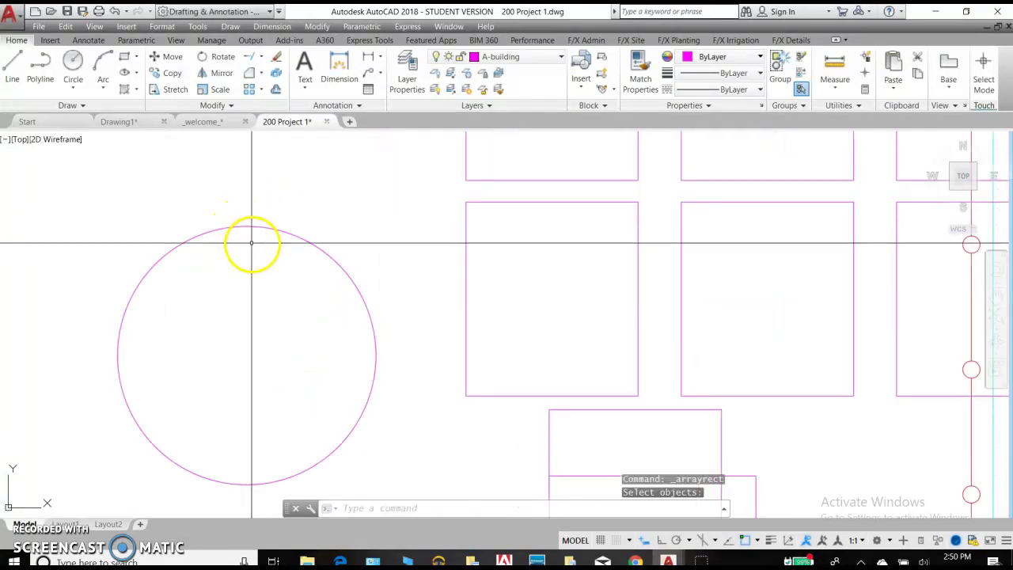
Step: Draw a two-arc wavy polyline sitting on the large circle's top edge
{"action": "left_click", "coordinate": [76, 106]}
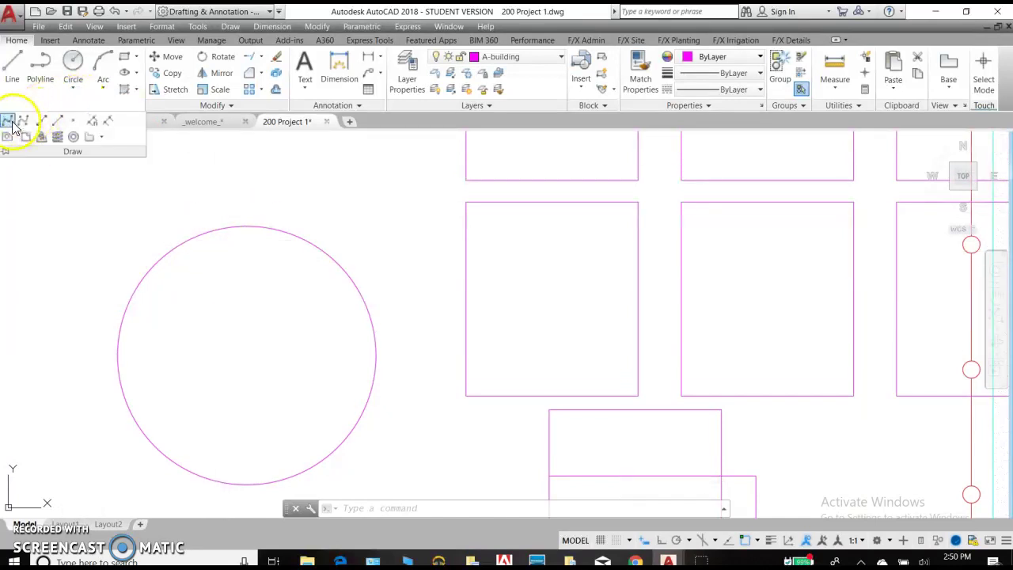
{"action": "left_click", "coordinate": [41, 70]}
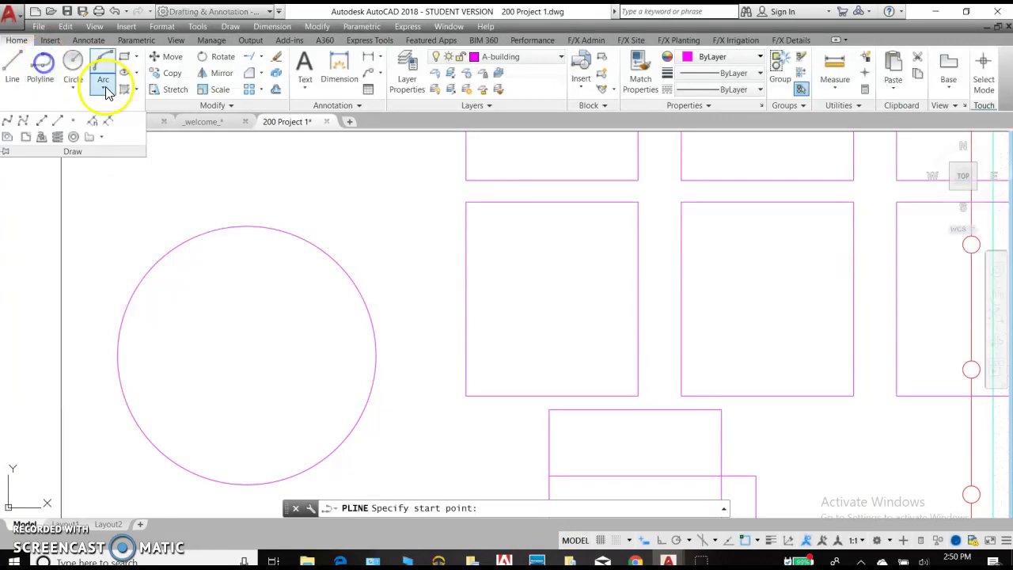
{"action": "scroll", "coordinate": [226, 238], "scroll_direction": "up", "scroll_amount": 2}
{"action": "left_click", "coordinate": [226, 238]}
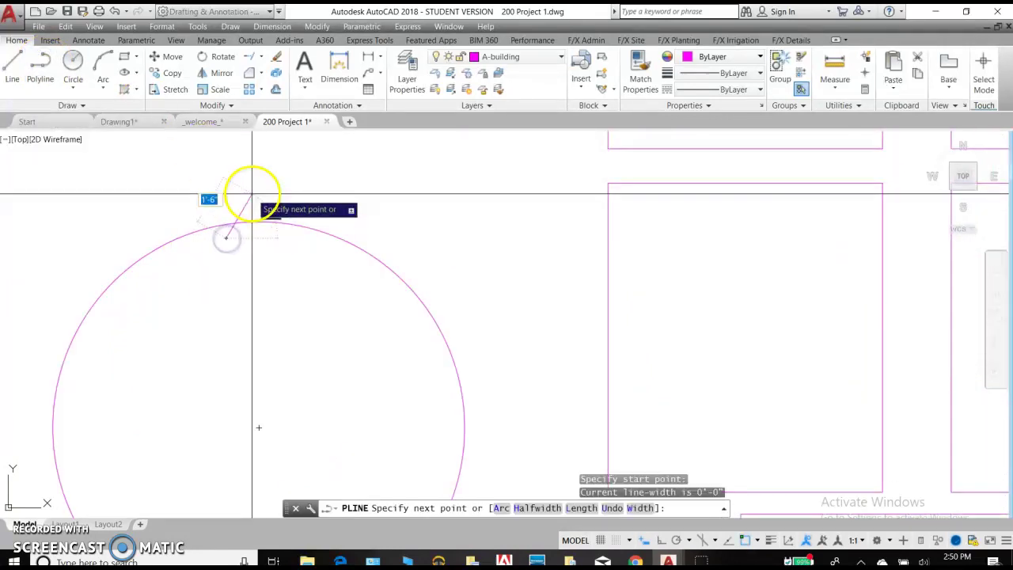
{"action": "type", "text": "a"}
{"action": "key", "text": "Return"}
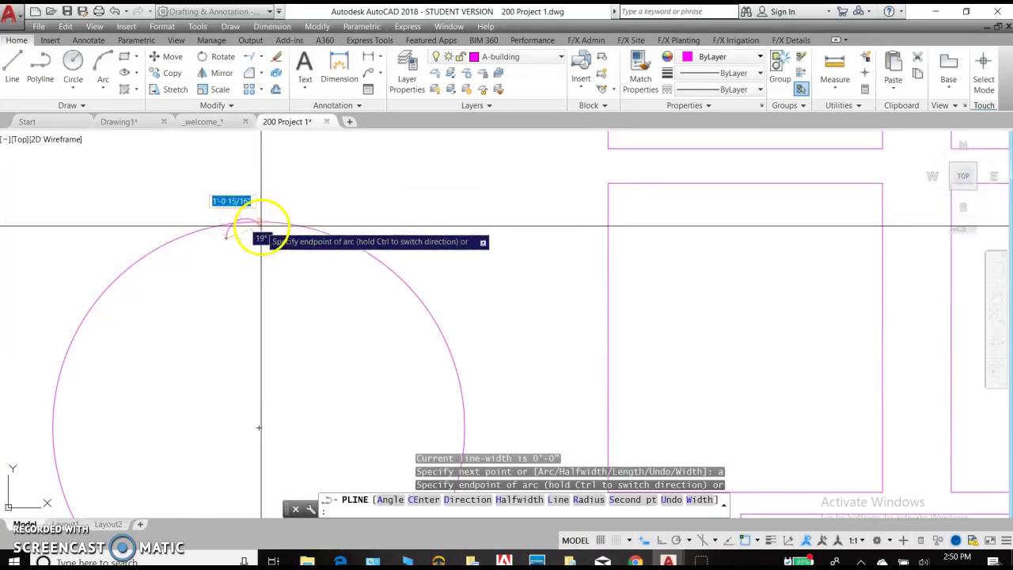
{"action": "left_click", "coordinate": [261, 229]}
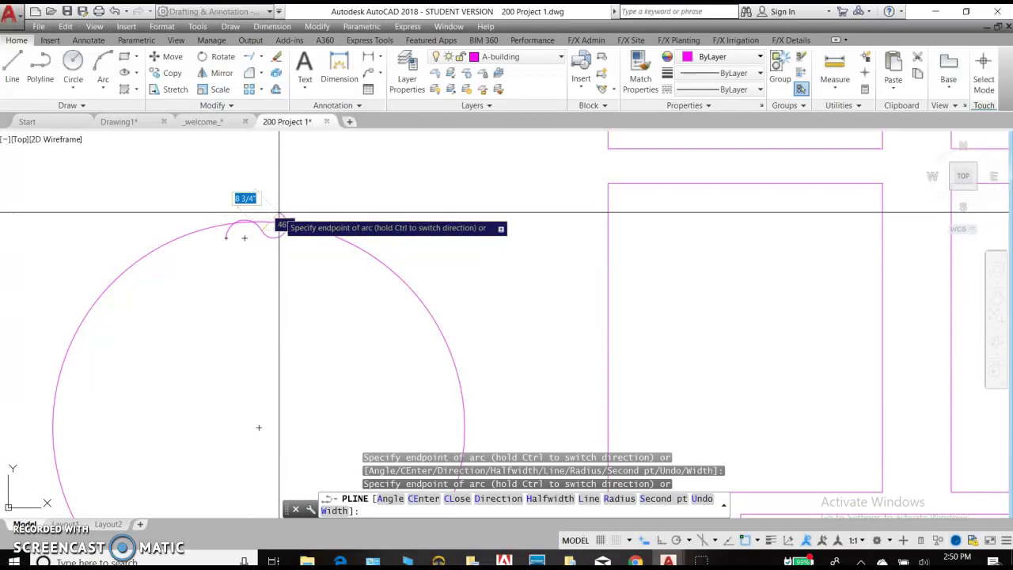
{"action": "left_click", "coordinate": [275, 224]}
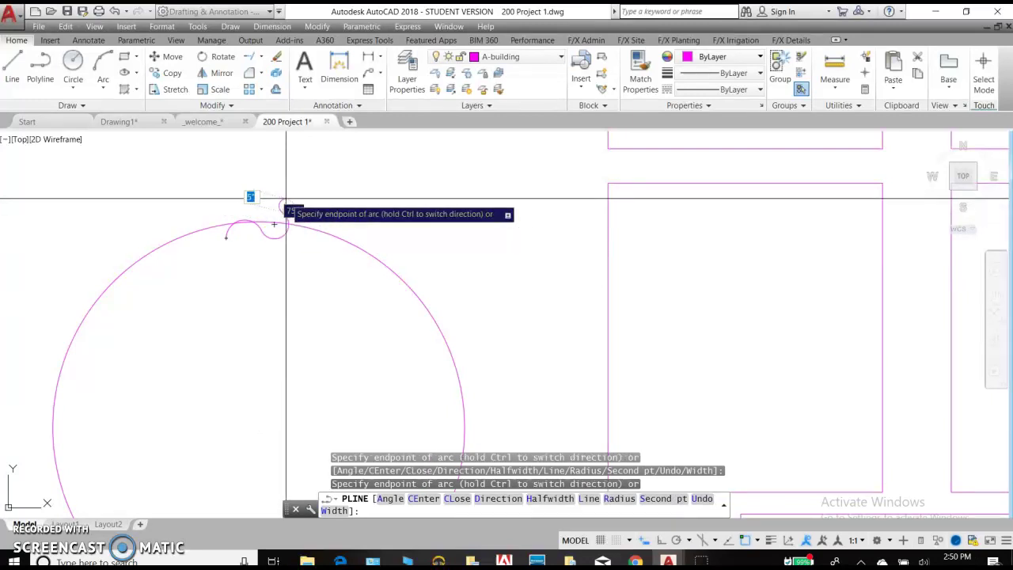
{"action": "key", "text": "Return"}
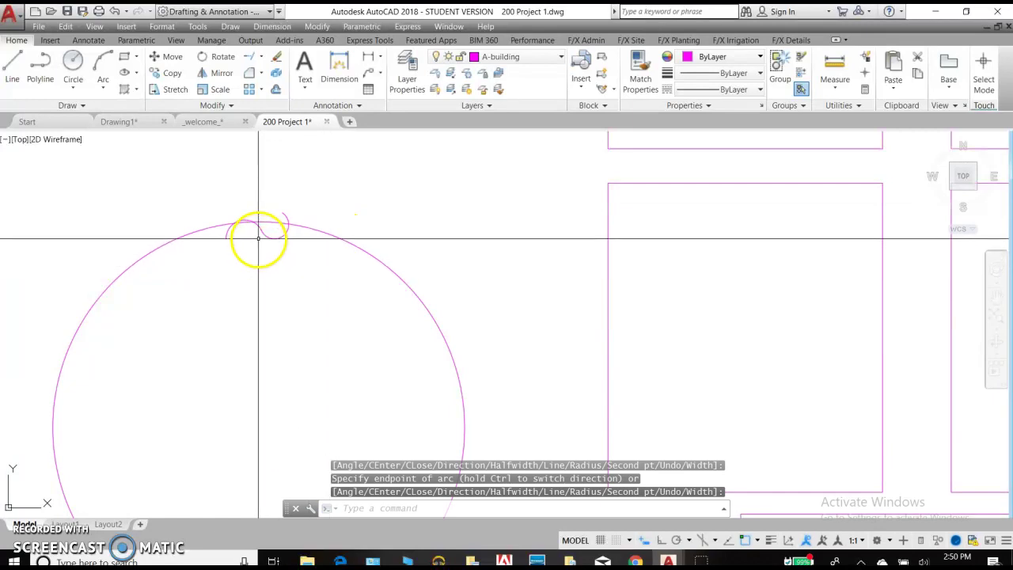
{"action": "scroll", "coordinate": [258, 237], "scroll_direction": "down", "scroll_amount": 4}
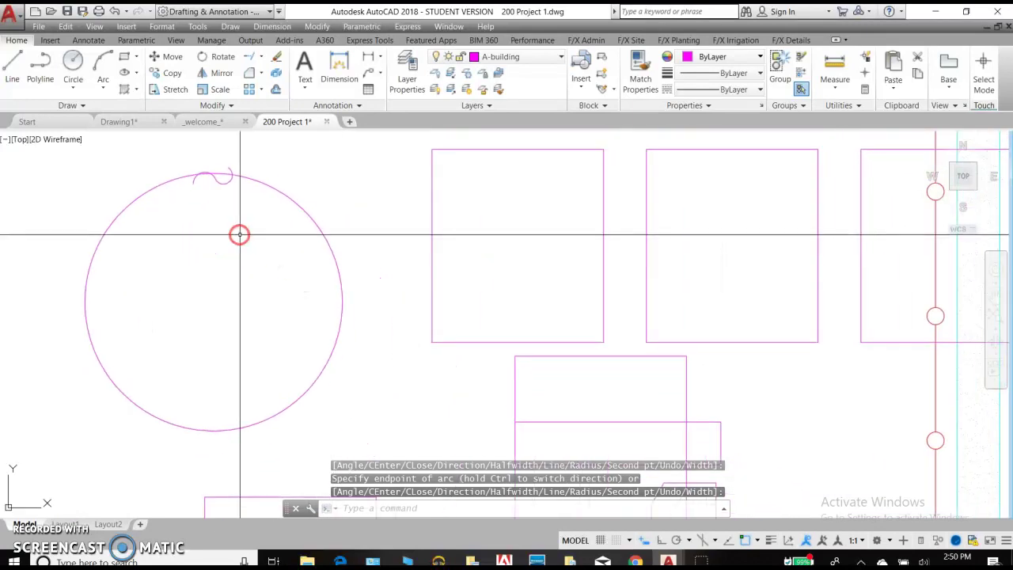
Step: Polar-array the small wavy arc around the large circle's centre, giving 6 copies
{"action": "left_click", "coordinate": [247, 89]}
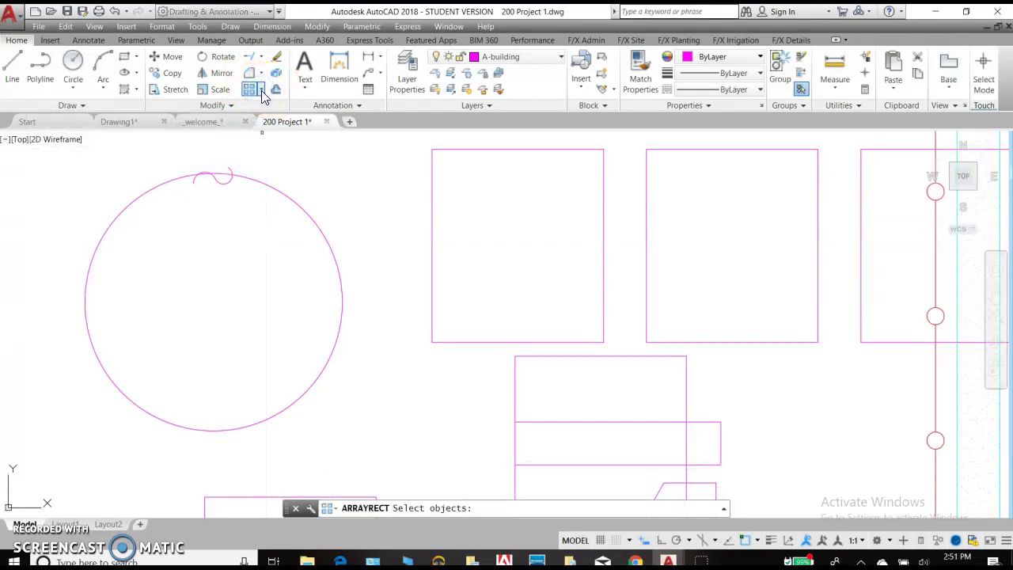
{"action": "left_click", "coordinate": [262, 89]}
{"action": "left_click", "coordinate": [233, 172]}
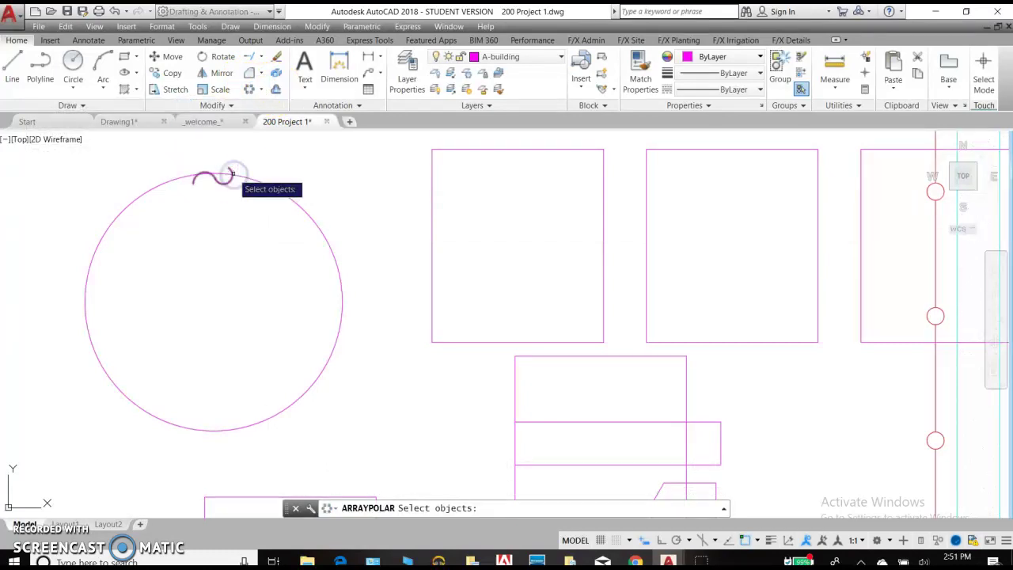
{"action": "left_click", "coordinate": [226, 182]}
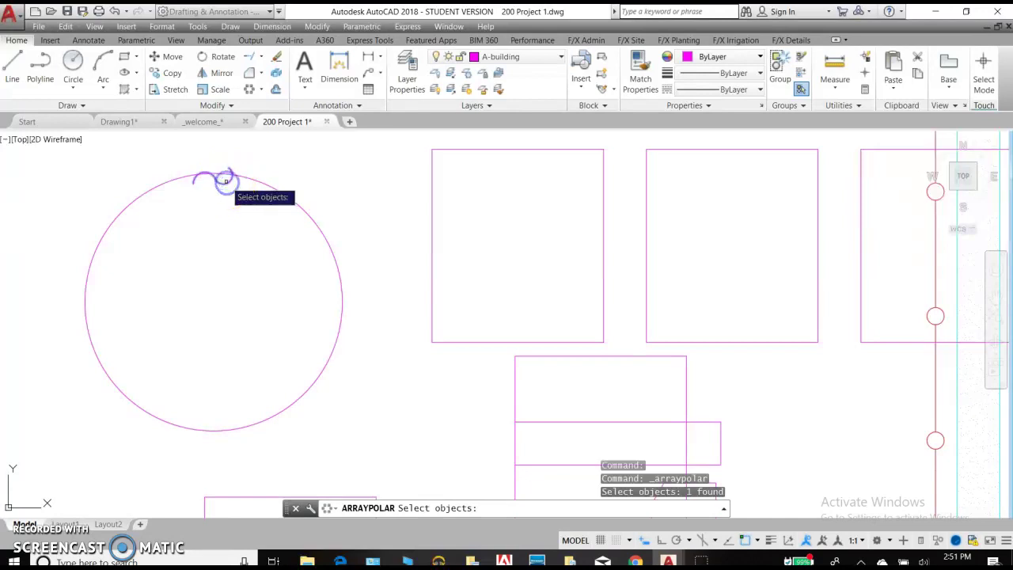
{"action": "left_click", "coordinate": [226, 183]}
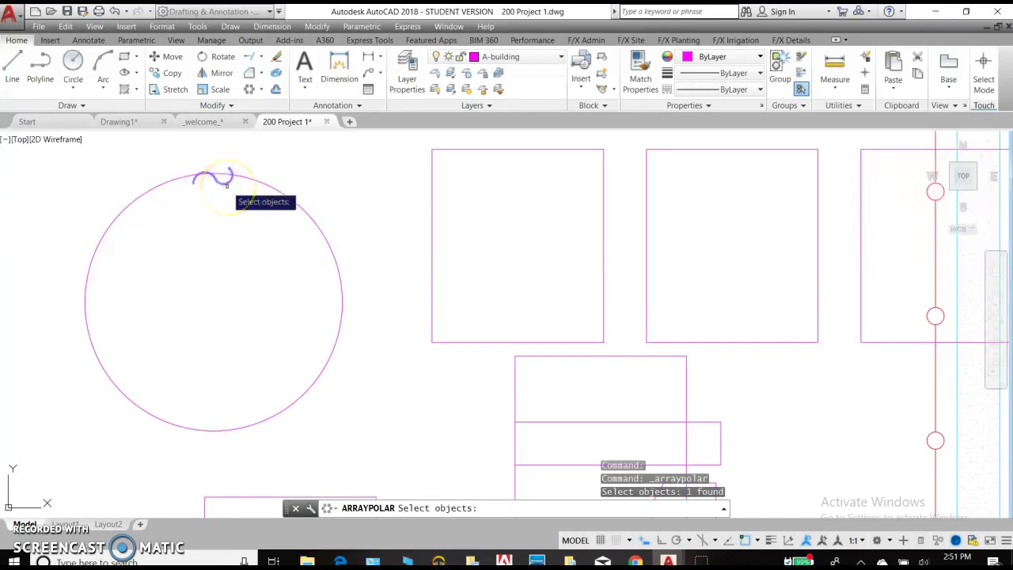
{"action": "key", "text": "Return"}
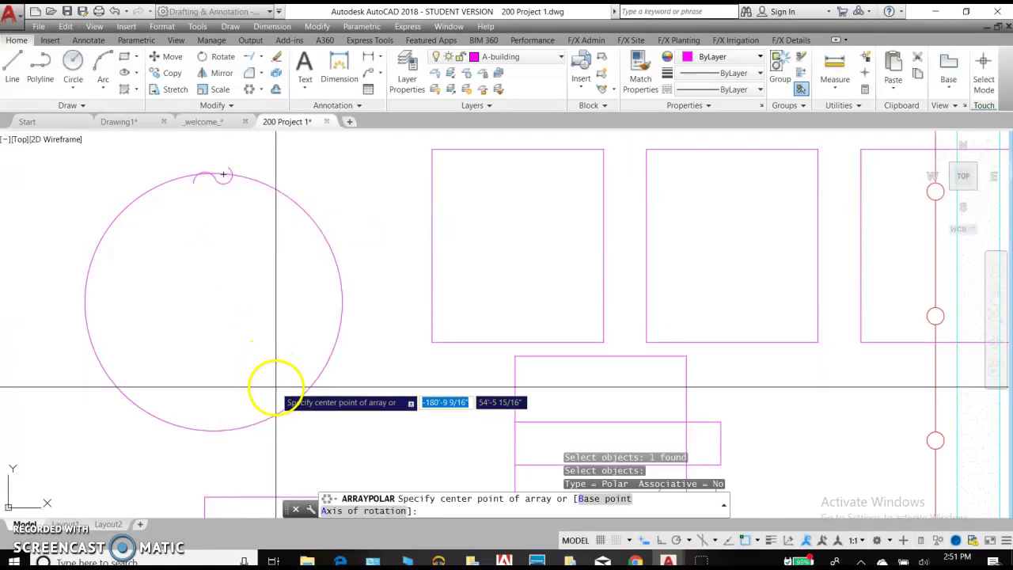
{"action": "left_click", "coordinate": [214, 302]}
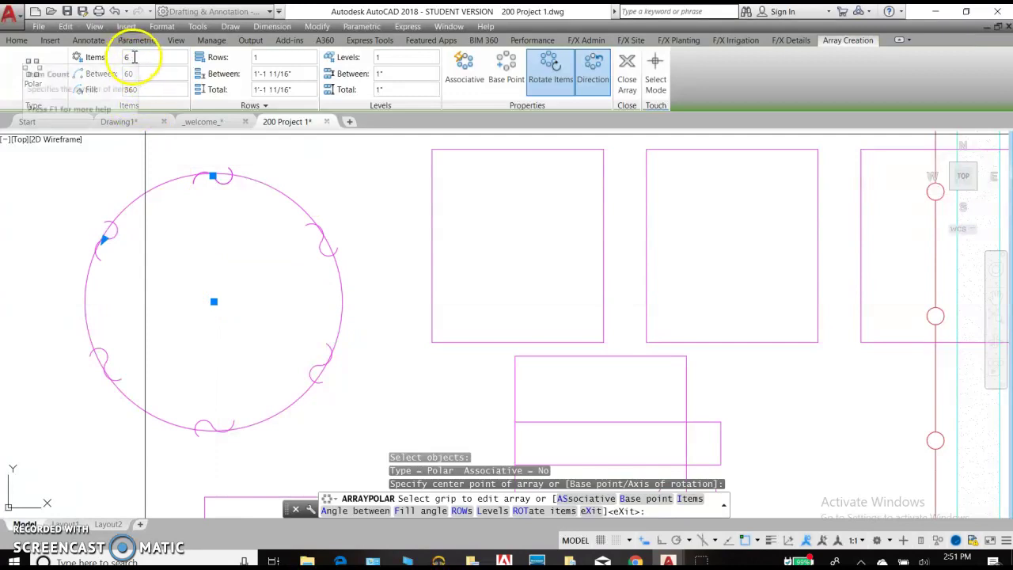
Step: Try polar item counts of 18, 24 and 36, settling on 20 items
{"action": "left_click", "coordinate": [99, 63]}
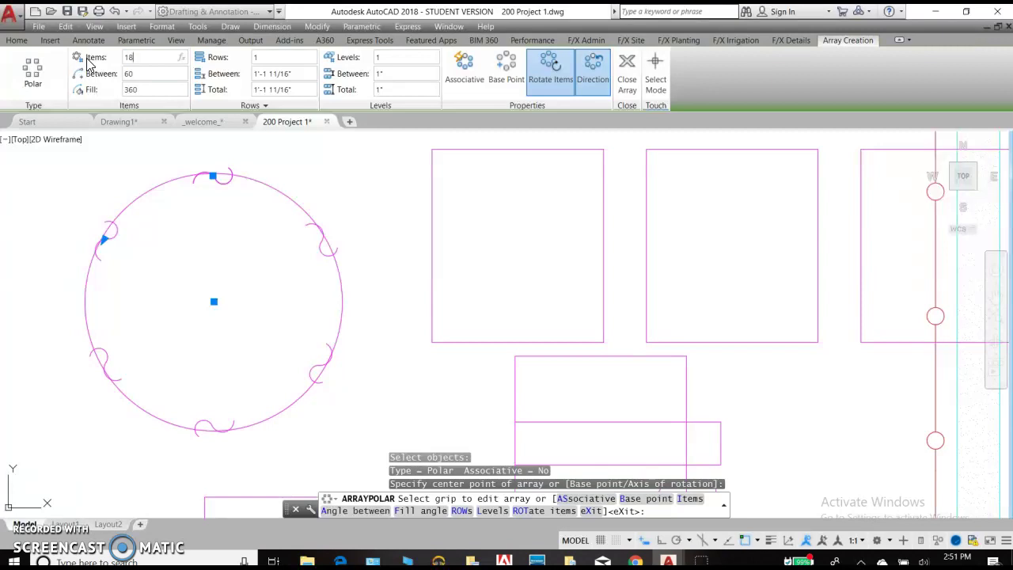
{"action": "key", "text": "Return"}
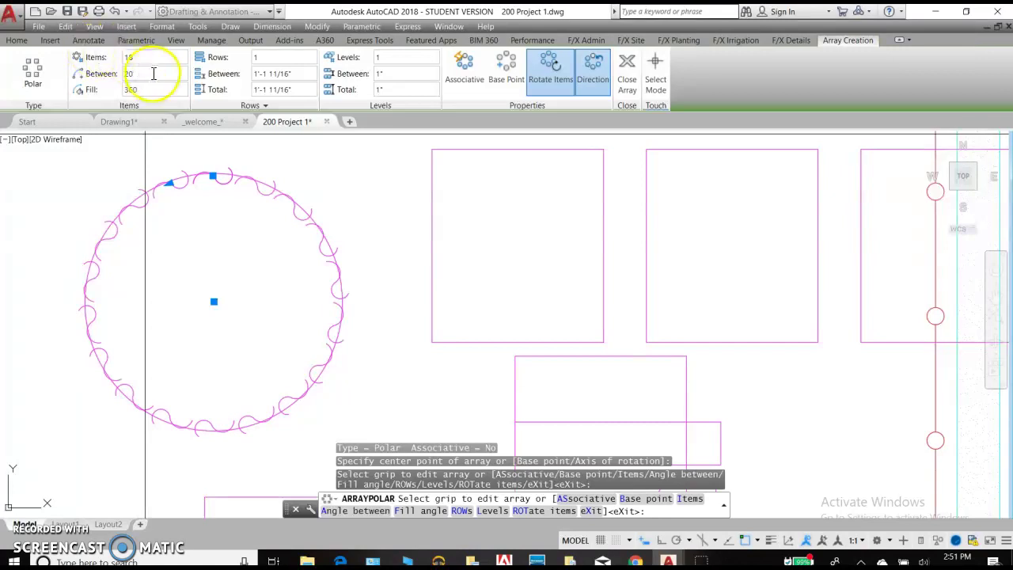
{"action": "double_click", "coordinate": [136, 57]}
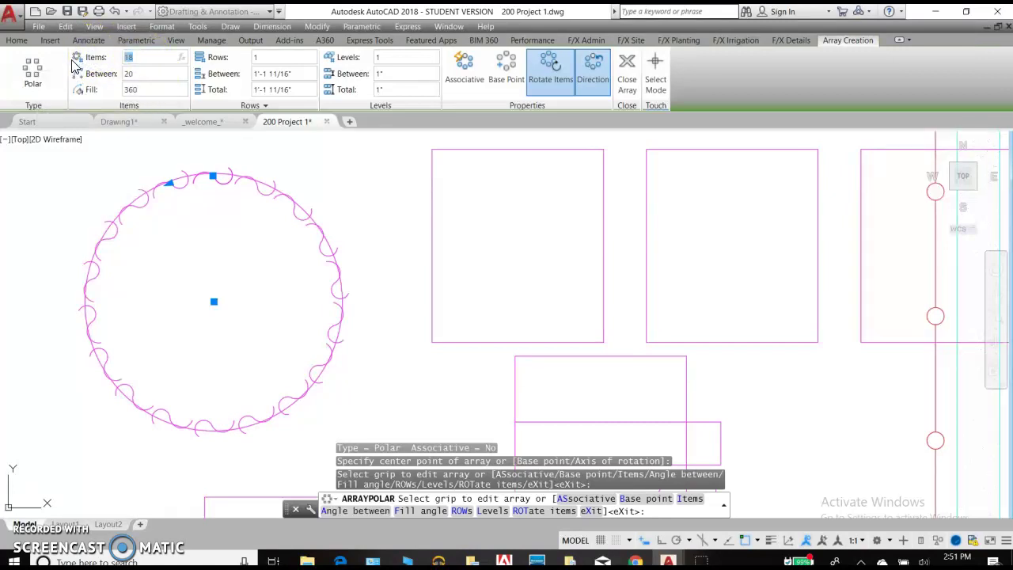
{"action": "type", "text": "24"}
{"action": "key", "text": "Return"}
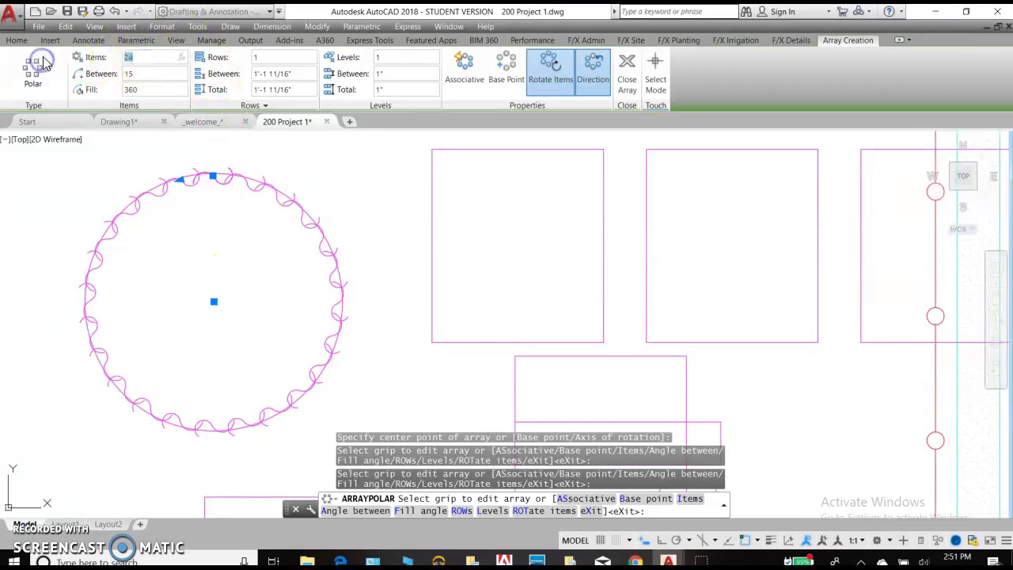
{"action": "key", "text": "Return"}
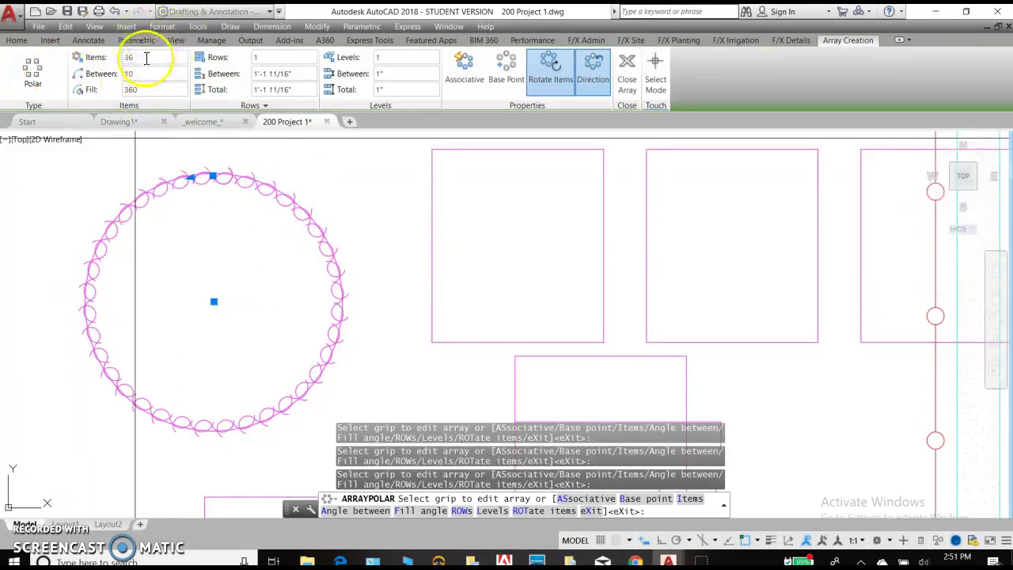
{"action": "left_click", "coordinate": [110, 54]}
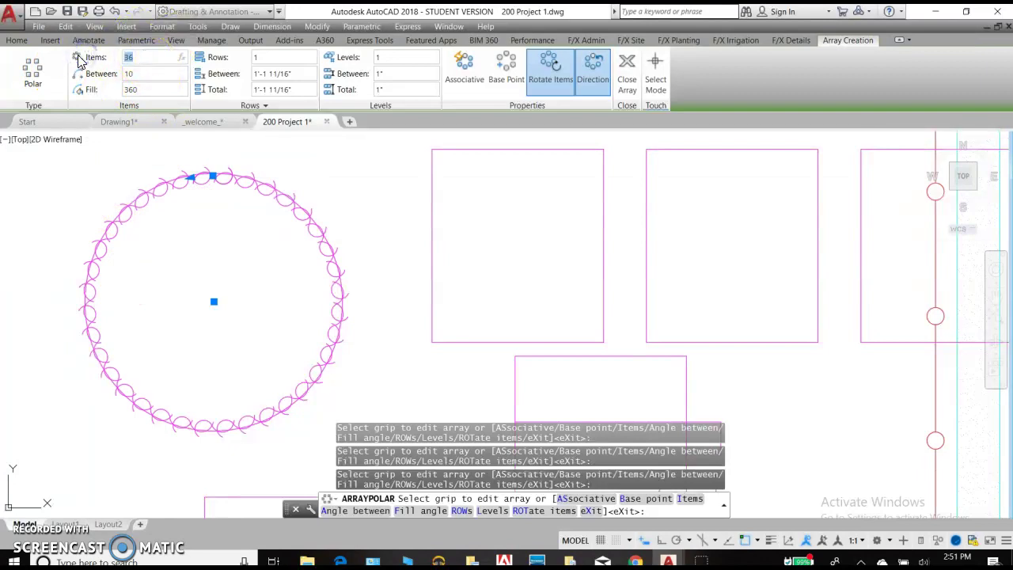
{"action": "key", "text": "Return"}
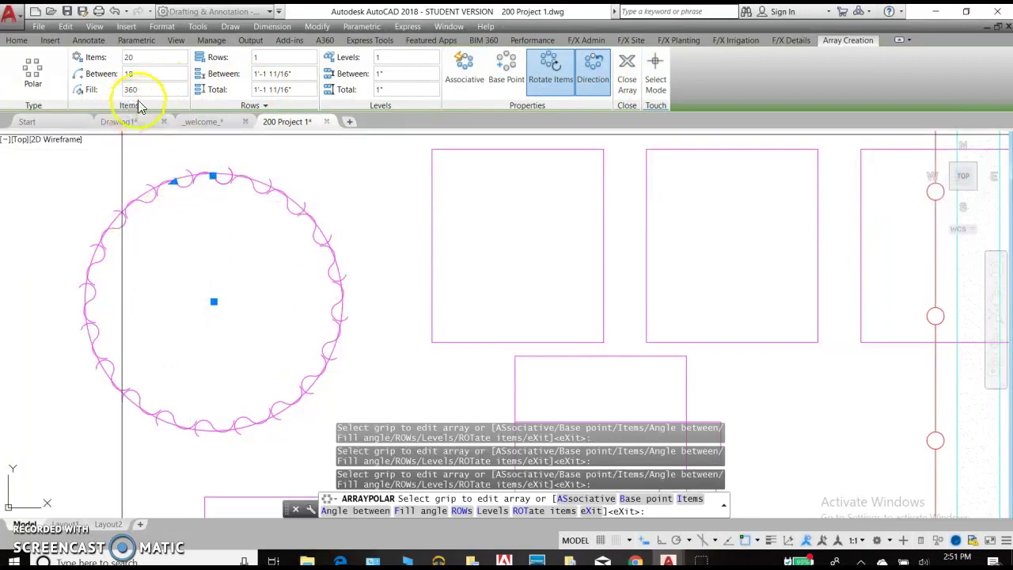
Step: Test a 270° fill angle, then restore the fill to 360°
{"action": "left_click", "coordinate": [93, 91]}
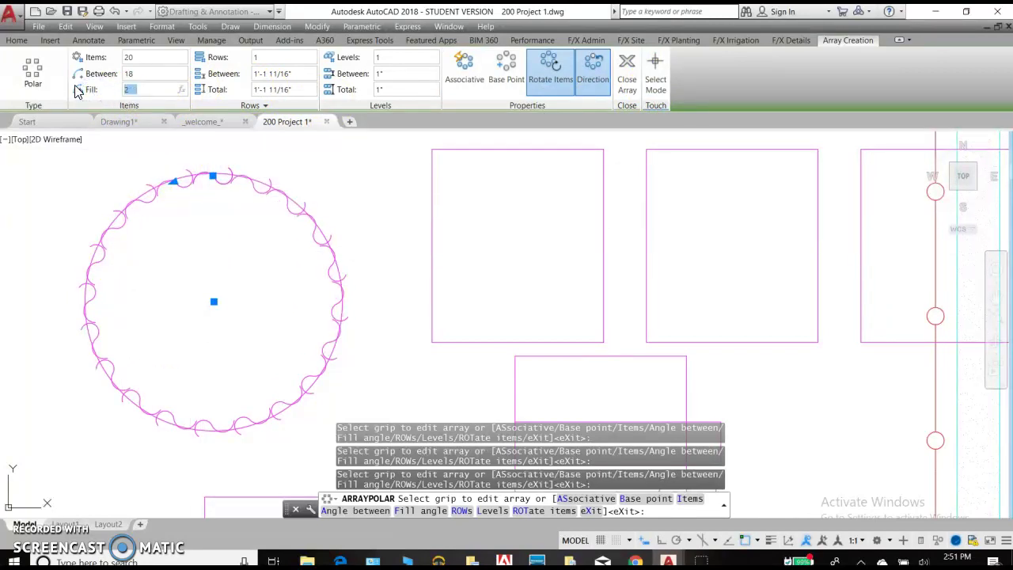
{"action": "type", "text": "270"}
{"action": "key", "text": "Return"}
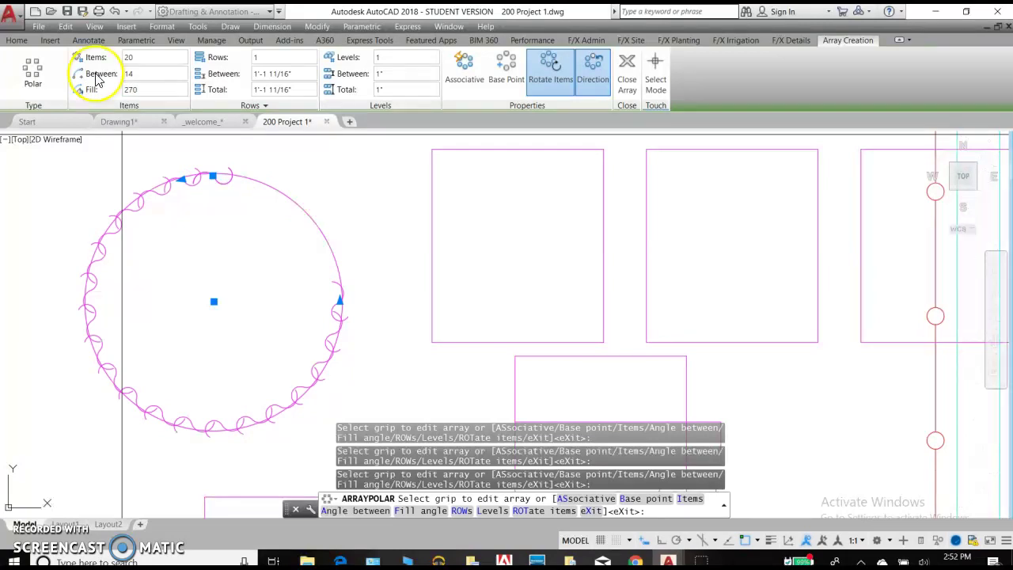
{"action": "left_click", "coordinate": [149, 92]}
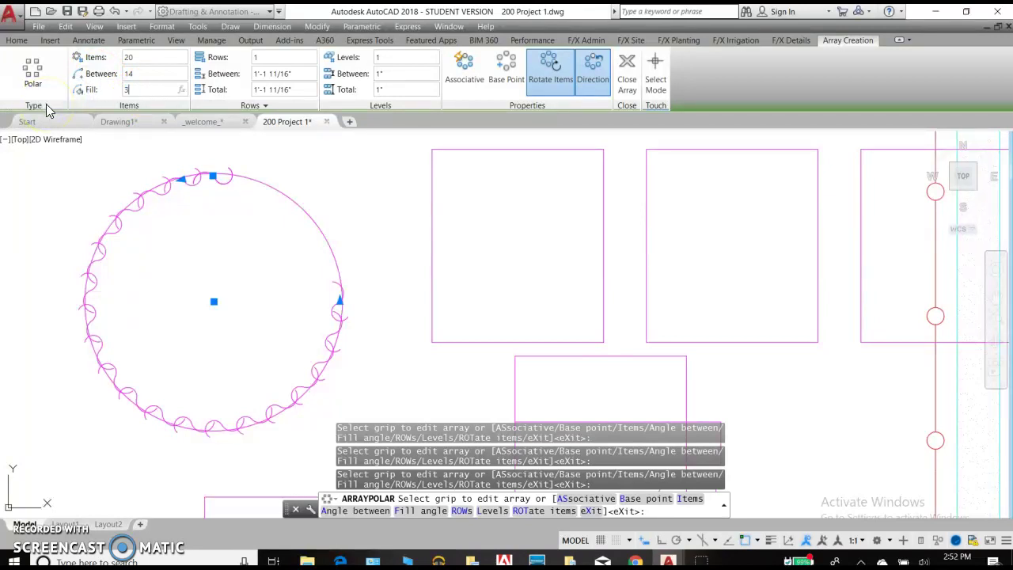
{"action": "key", "text": "Return"}
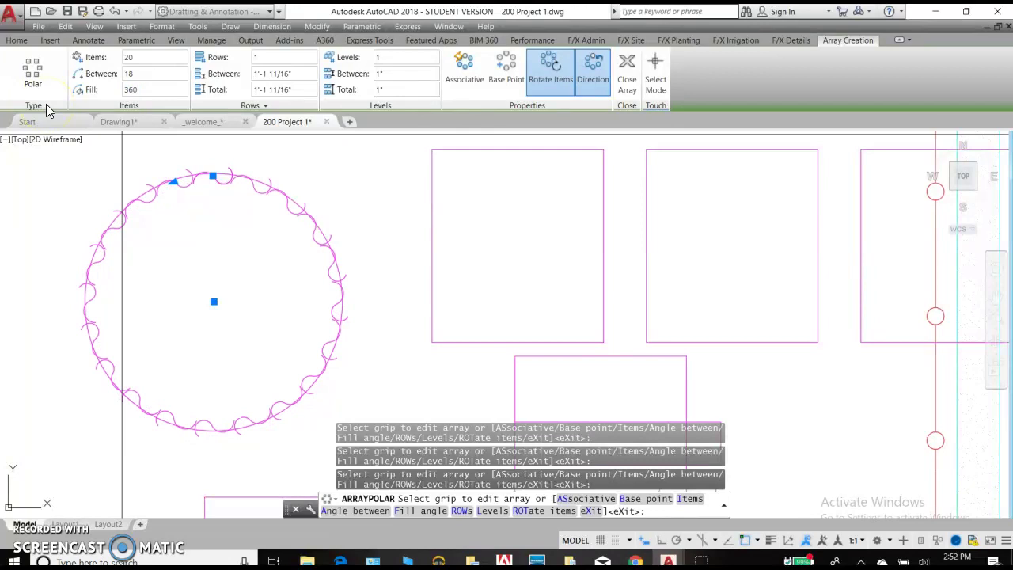
Step: Close the polar array and erase the long horizontal rectangle
{"action": "left_click", "coordinate": [627, 77]}
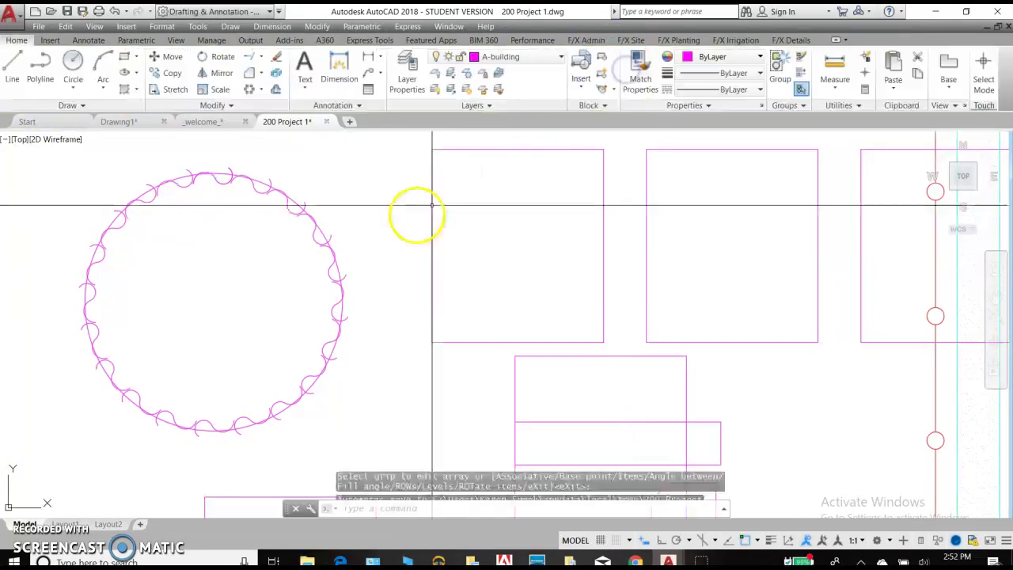
{"action": "scroll", "coordinate": [328, 249], "scroll_direction": "down", "scroll_amount": 3}
{"action": "middle_click_drag", "start_coordinate": [444, 283], "coordinate": [324, 226]}
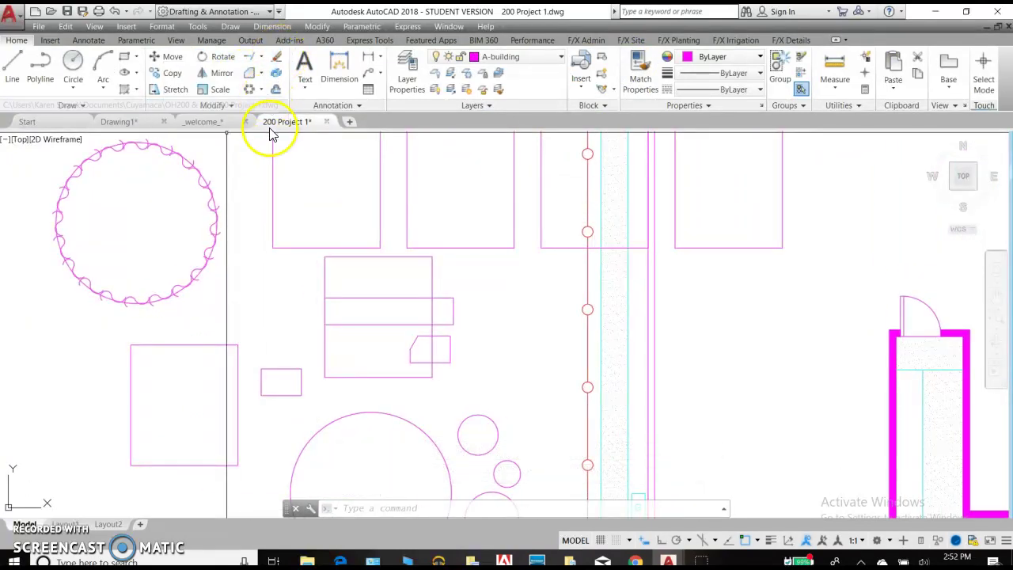
{"action": "left_click", "coordinate": [279, 57]}
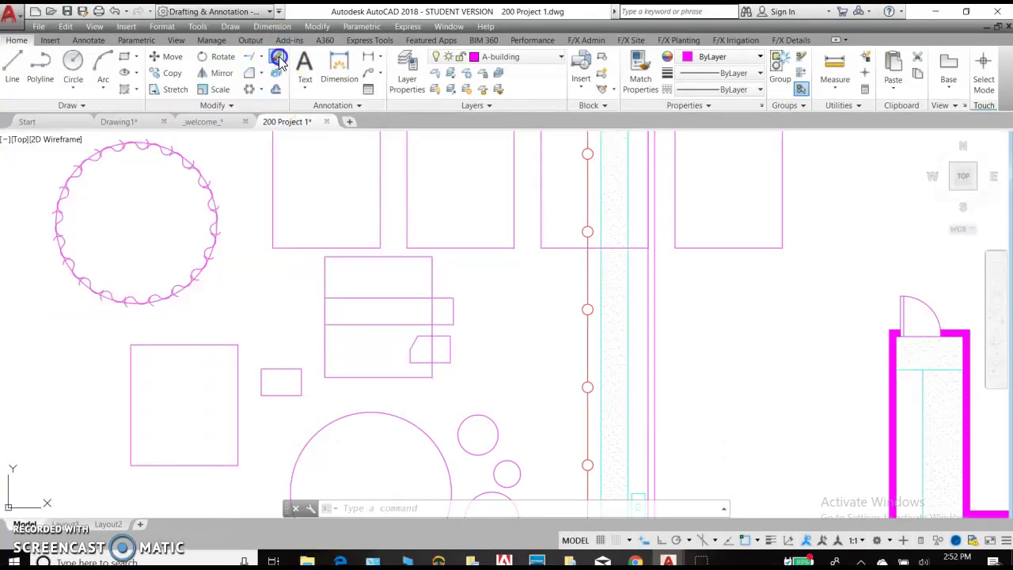
{"action": "left_click", "coordinate": [406, 322]}
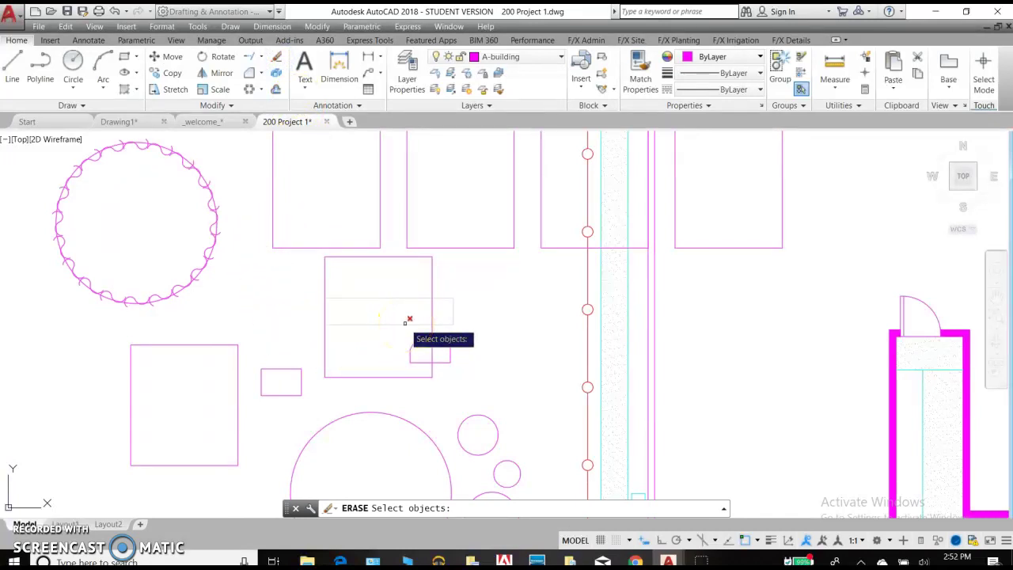
{"action": "left_click", "coordinate": [405, 322]}
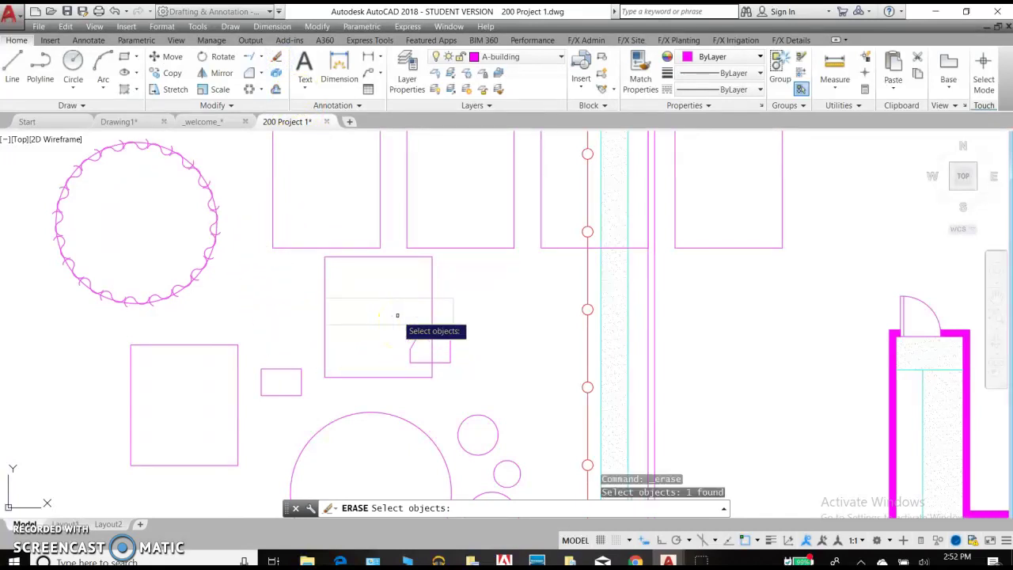
{"action": "key", "text": "Return"}
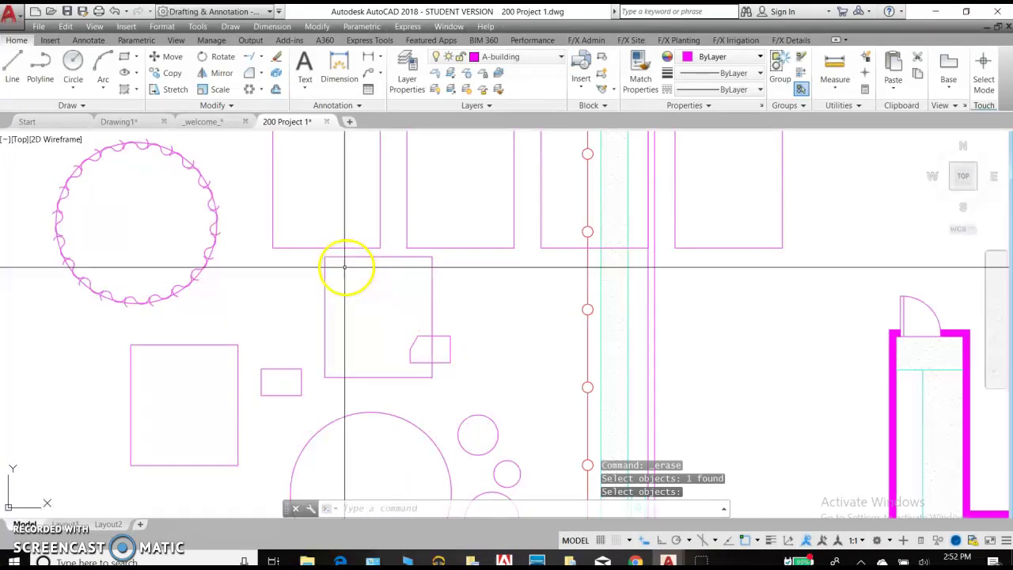
Step: Erase the small five-sided shape and the square outline
{"action": "left_click", "coordinate": [436, 364]}
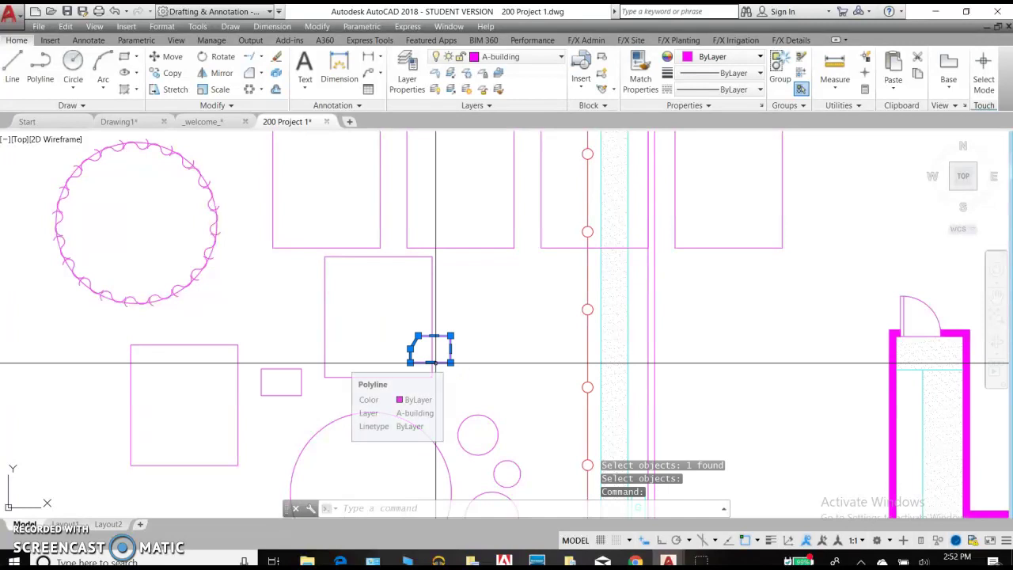
{"action": "type", "text": "e"}
{"action": "key", "text": "Return"}
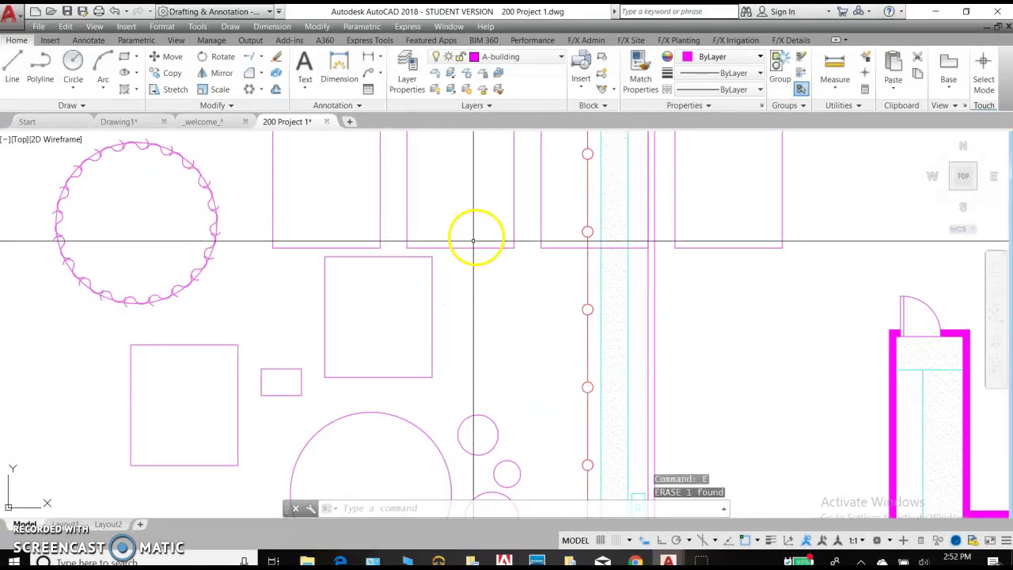
{"action": "left_click", "coordinate": [431, 348]}
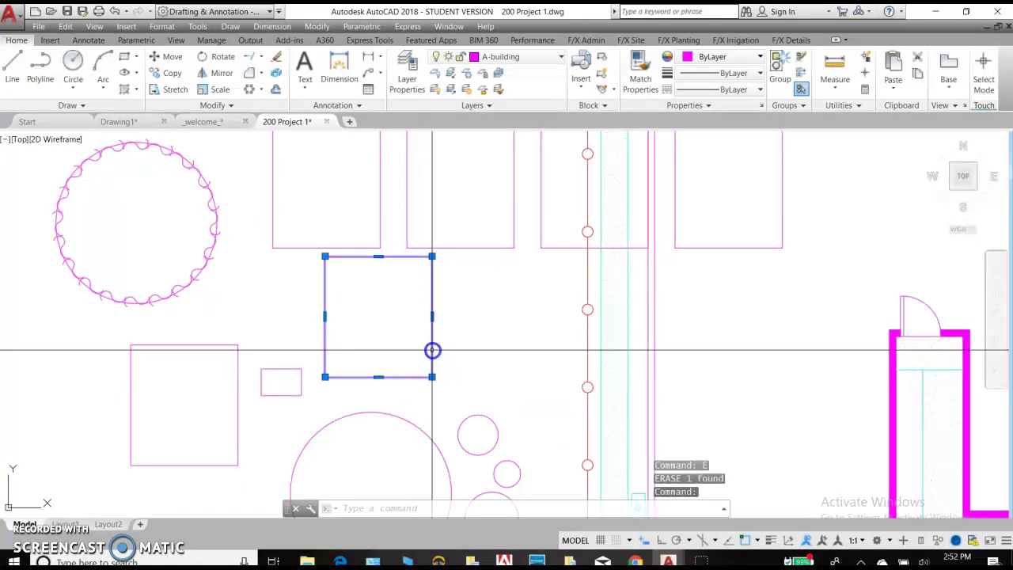
{"action": "key", "text": "Delete"}
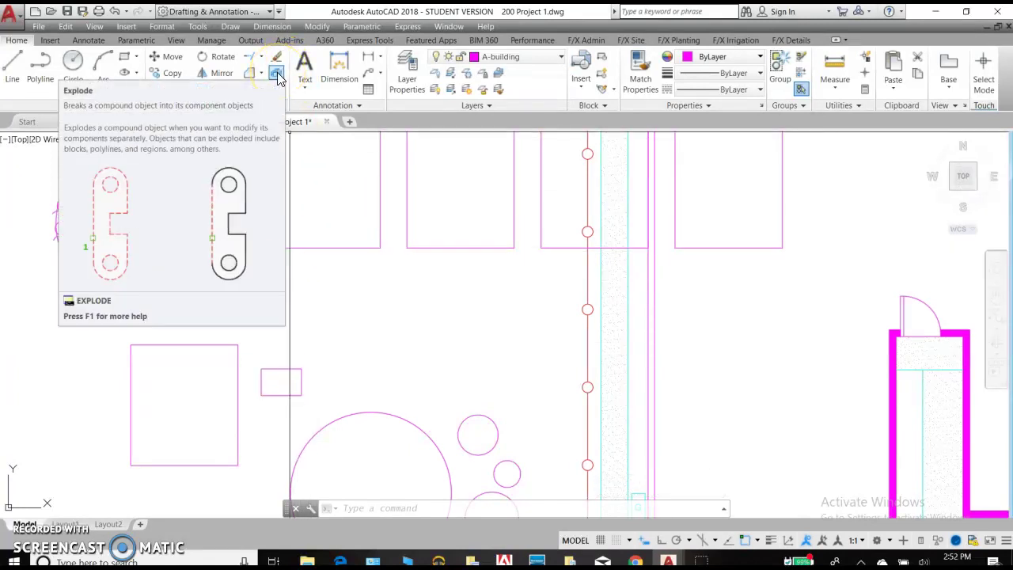
Step: Draw a closed teardrop polyline from three straight-line points and an arc closing segment
{"action": "scroll", "coordinate": [320, 252], "scroll_direction": "down", "scroll_amount": 3}
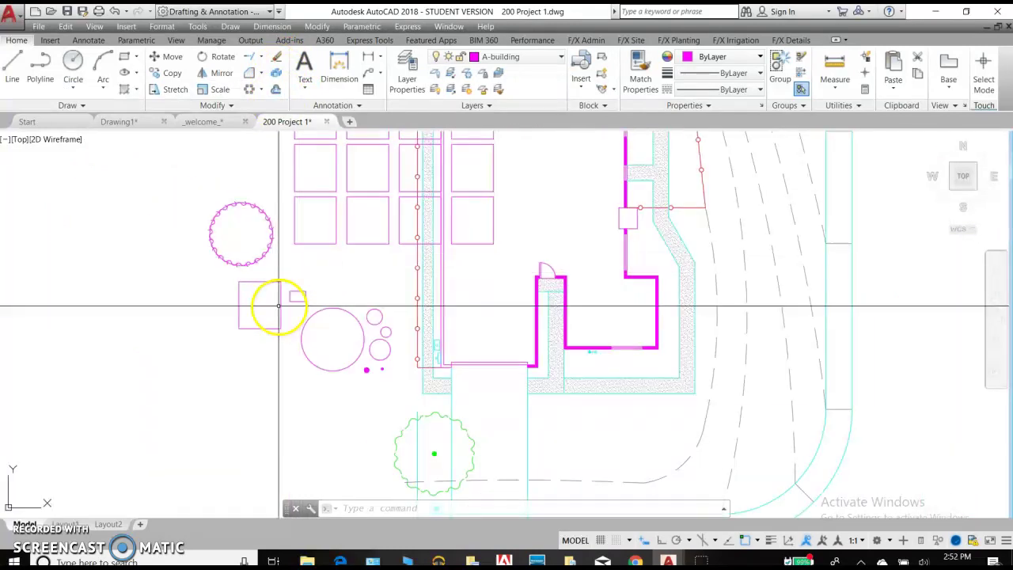
{"action": "scroll", "coordinate": [272, 306], "scroll_direction": "up", "scroll_amount": 4}
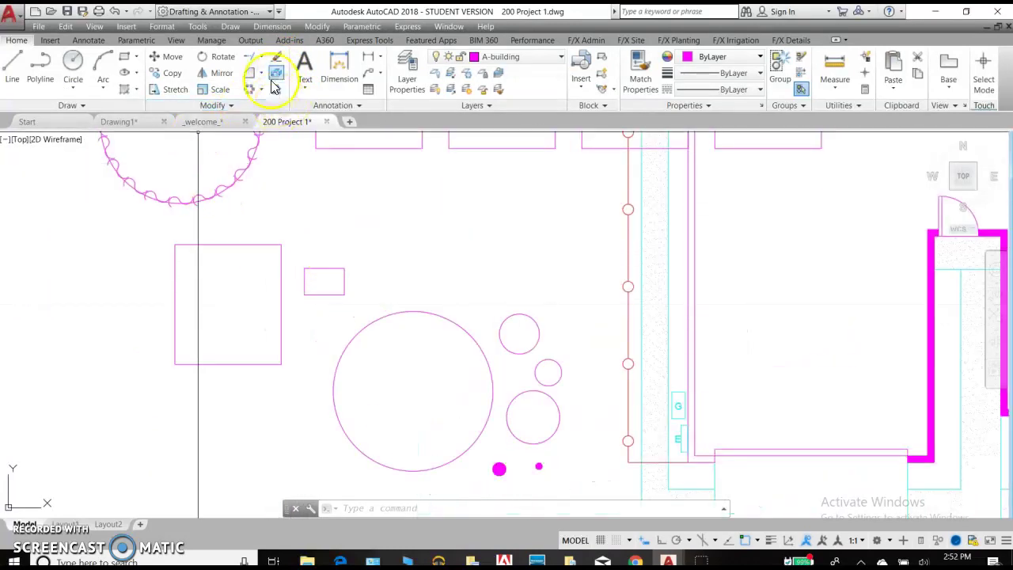
{"action": "left_click", "coordinate": [45, 66]}
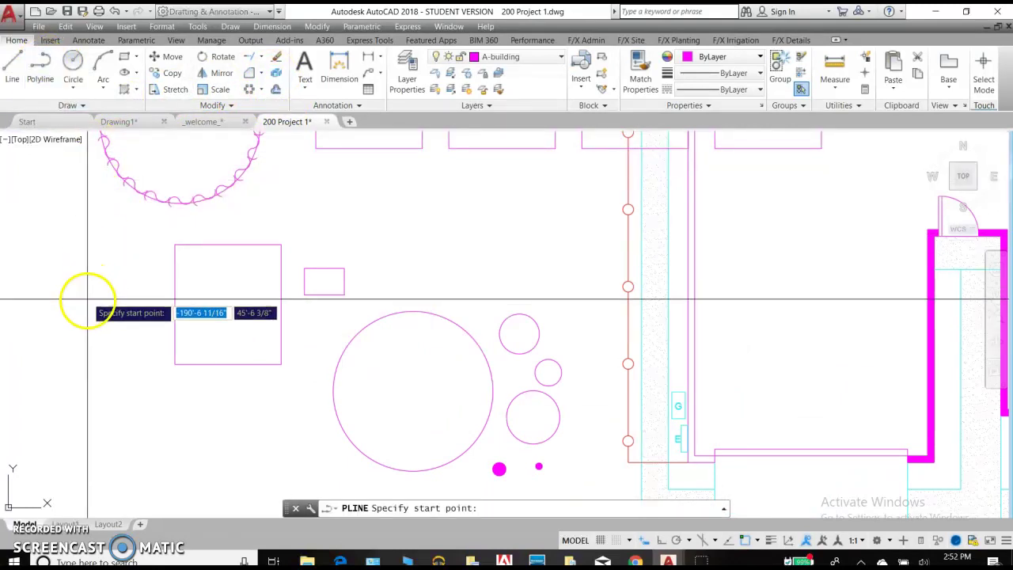
{"action": "left_click", "coordinate": [51, 317]}
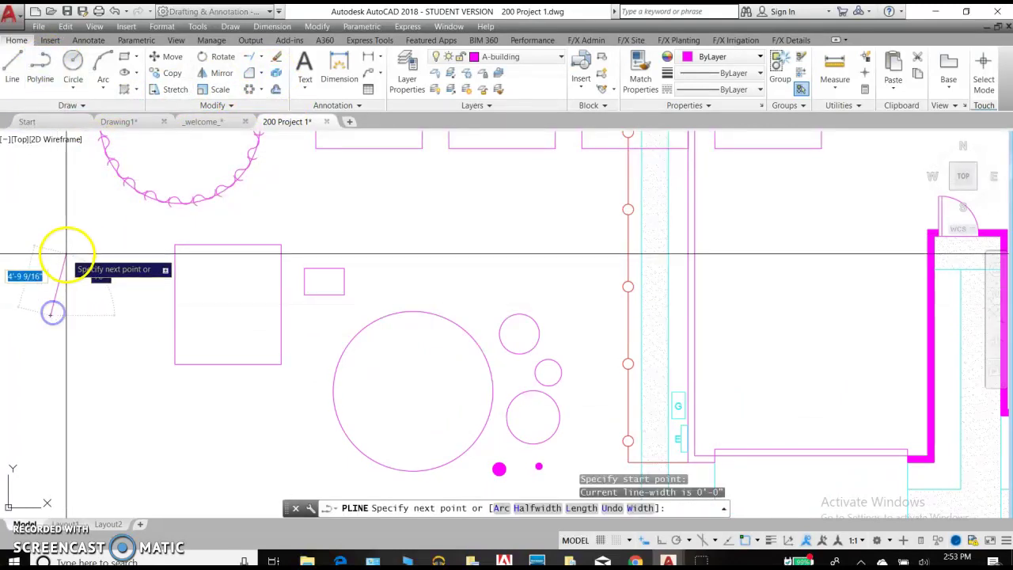
{"action": "left_click", "coordinate": [66, 255]}
{"action": "left_click", "coordinate": [134, 276]}
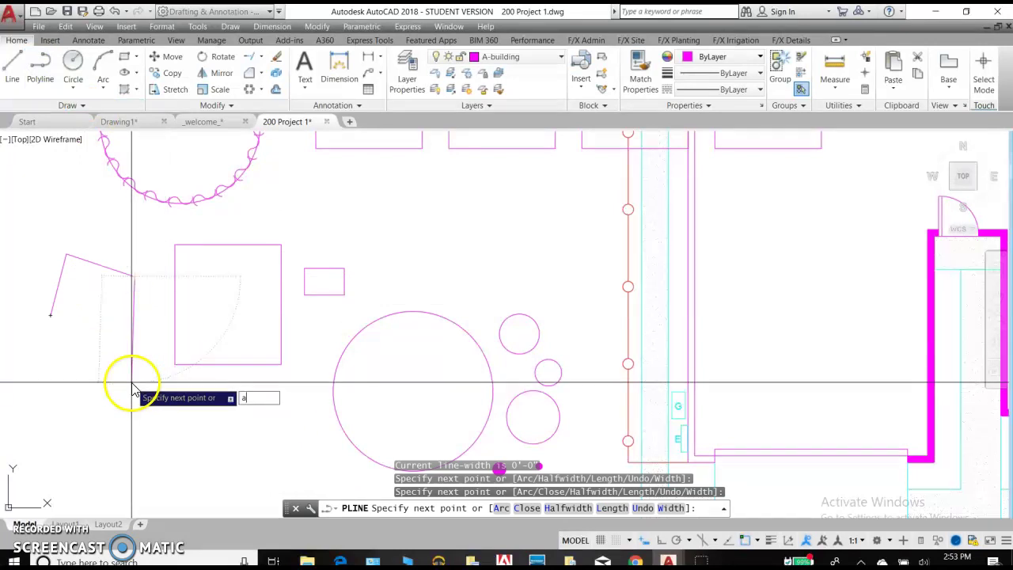
{"action": "key", "text": "Return"}
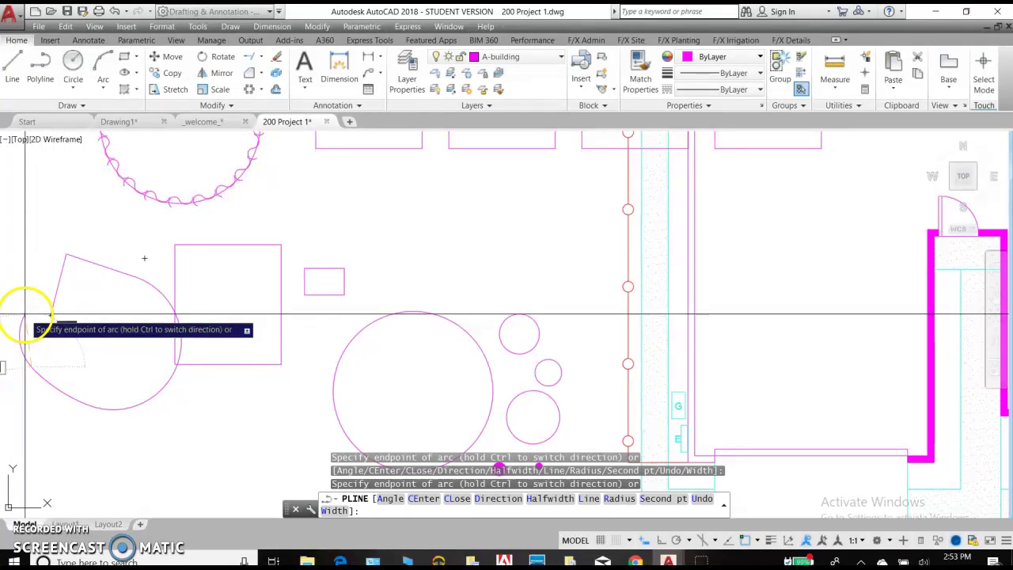
{"action": "type", "text": "cl"}
{"action": "key", "text": "Return"}
{"action": "middle_click_drag", "start_coordinate": [99, 334], "coordinate": [316, 334]}
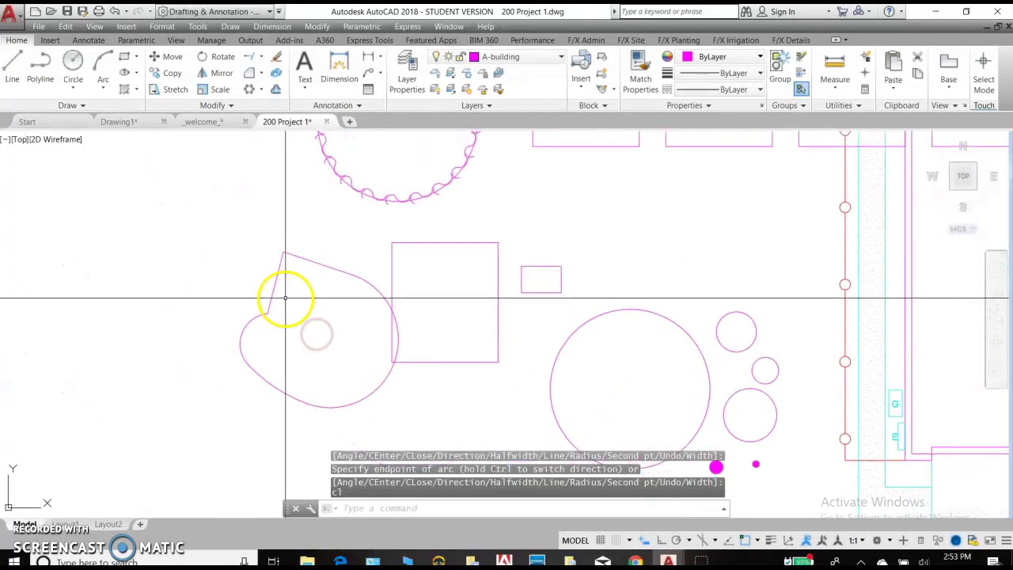
Step: Move the teardrop shape farther left with the M command
{"action": "type", "text": "m"}
{"action": "key", "text": "Return"}
{"action": "left_click", "coordinate": [269, 347]}
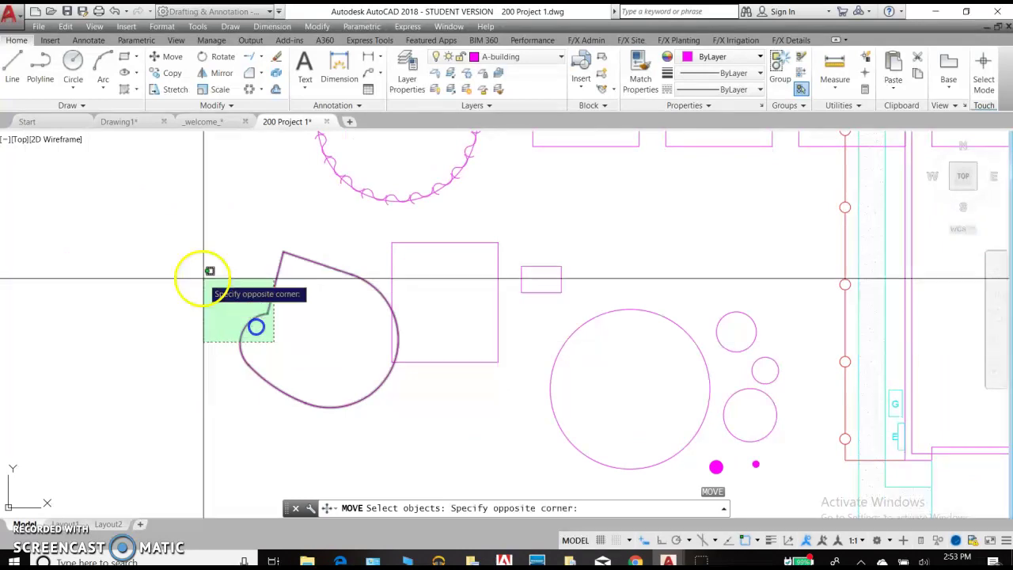
{"action": "left_click", "coordinate": [200, 277]}
{"action": "key", "text": "Return"}
{"action": "left_click", "coordinate": [286, 327]}
{"action": "left_click", "coordinate": [203, 343]}
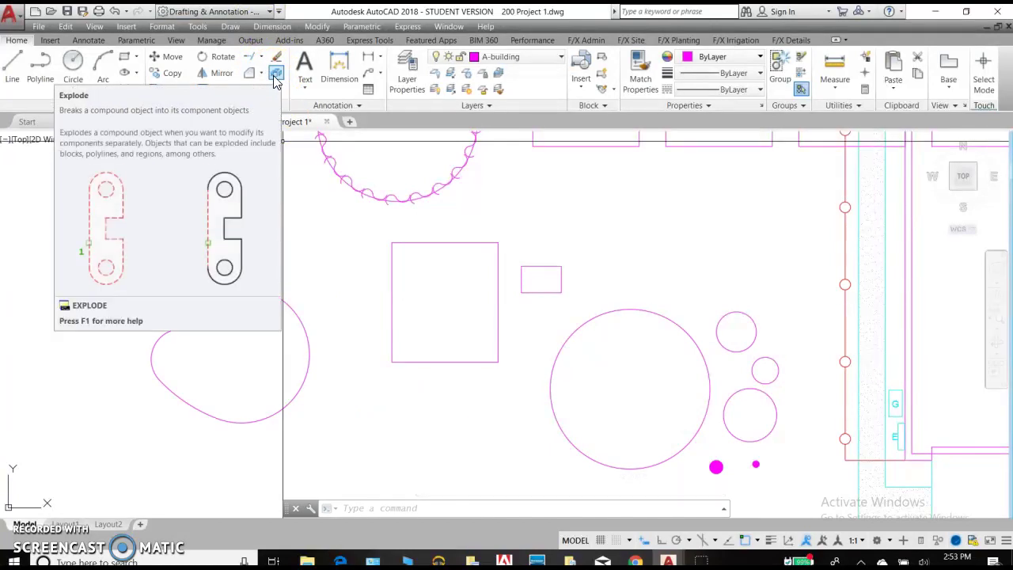
Step: Explode the teardrop outline and stretch its top edge up and to the right
{"action": "left_click", "coordinate": [304, 325]}
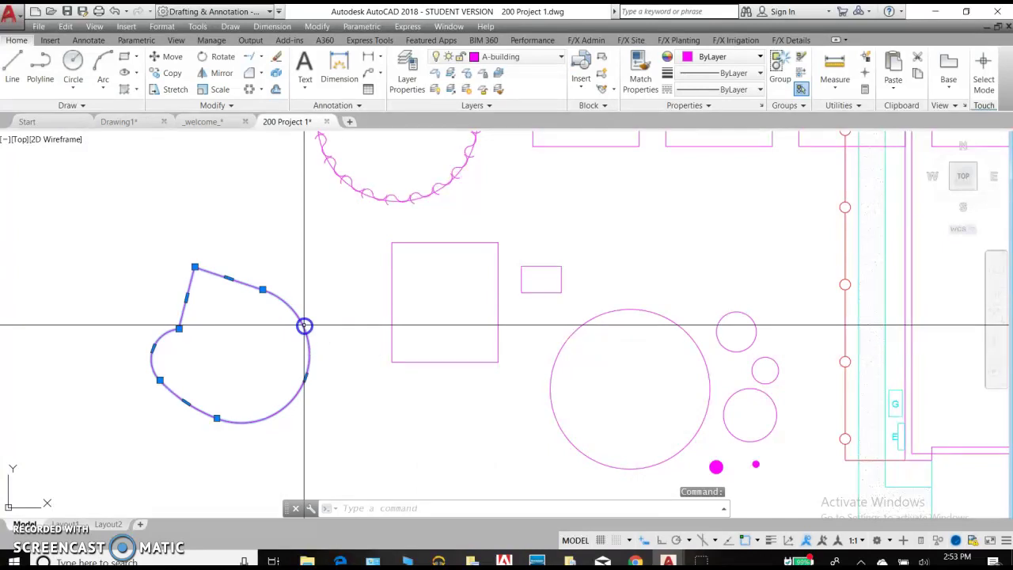
{"action": "left_click", "coordinate": [276, 73]}
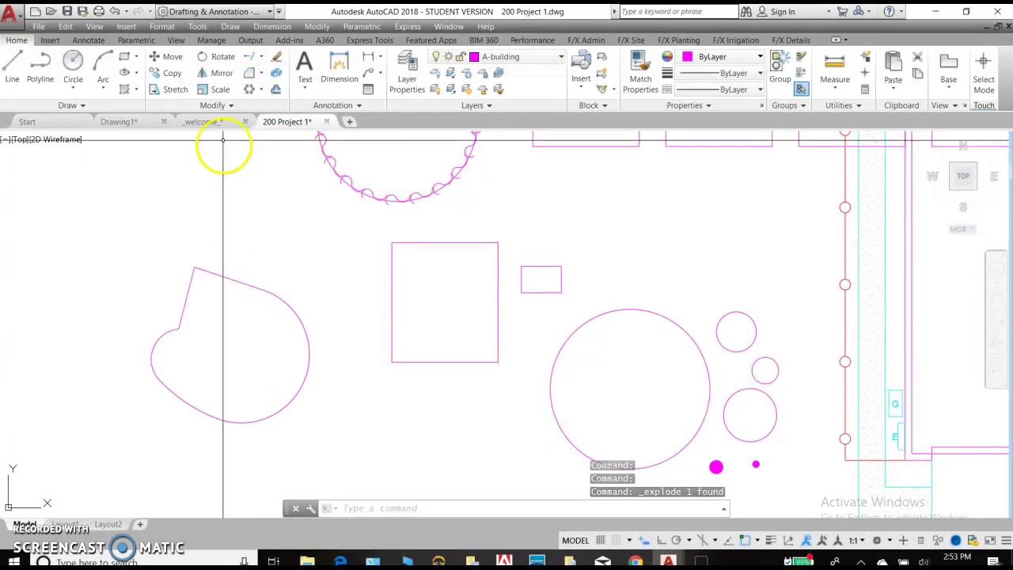
{"action": "left_click", "coordinate": [235, 280]}
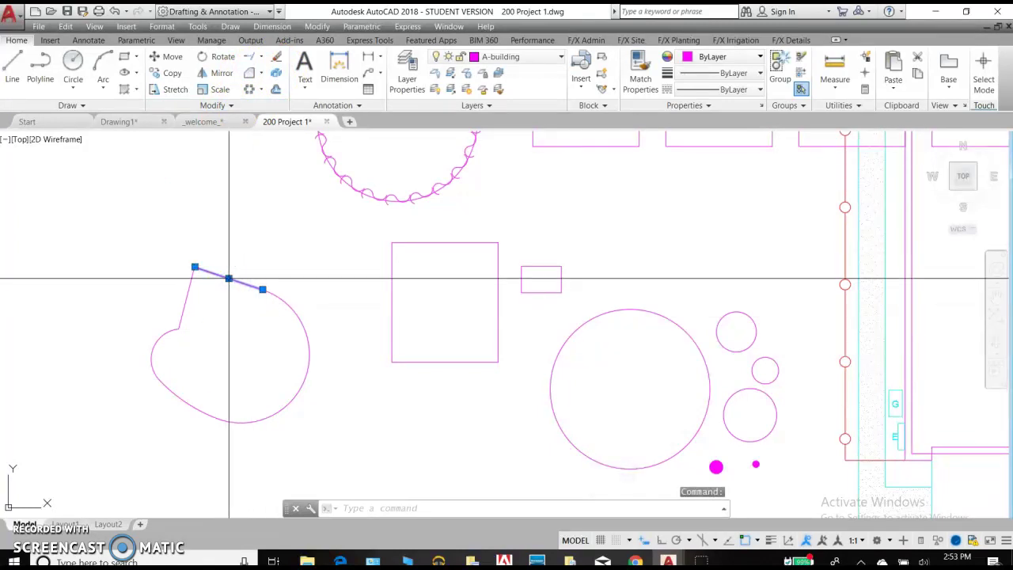
{"action": "left_click", "coordinate": [235, 281]}
{"action": "left_click", "coordinate": [244, 244]}
Step: Stretch the arc's endpoints to show the pieces are separate, then clear the selection
{"action": "left_click", "coordinate": [301, 323]}
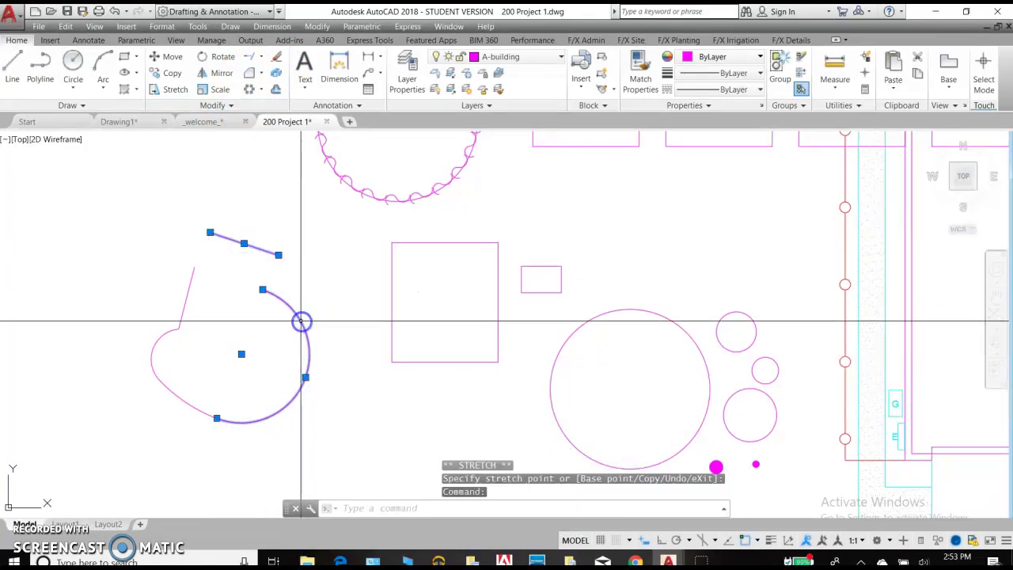
{"action": "left_click", "coordinate": [262, 289]}
{"action": "left_click", "coordinate": [331, 324]}
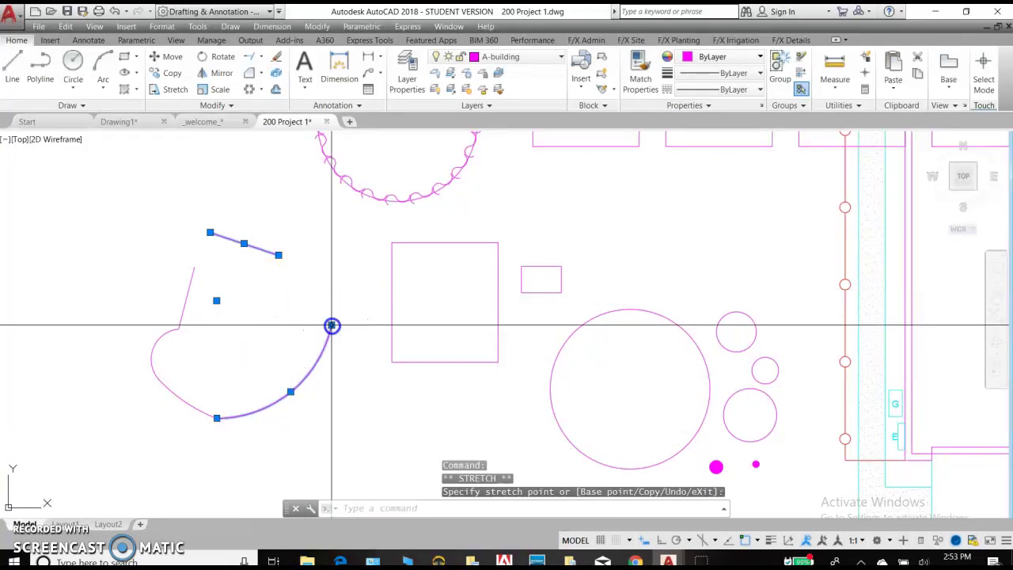
{"action": "left_click_drag", "start_coordinate": [181, 346], "coordinate": [131, 300]}
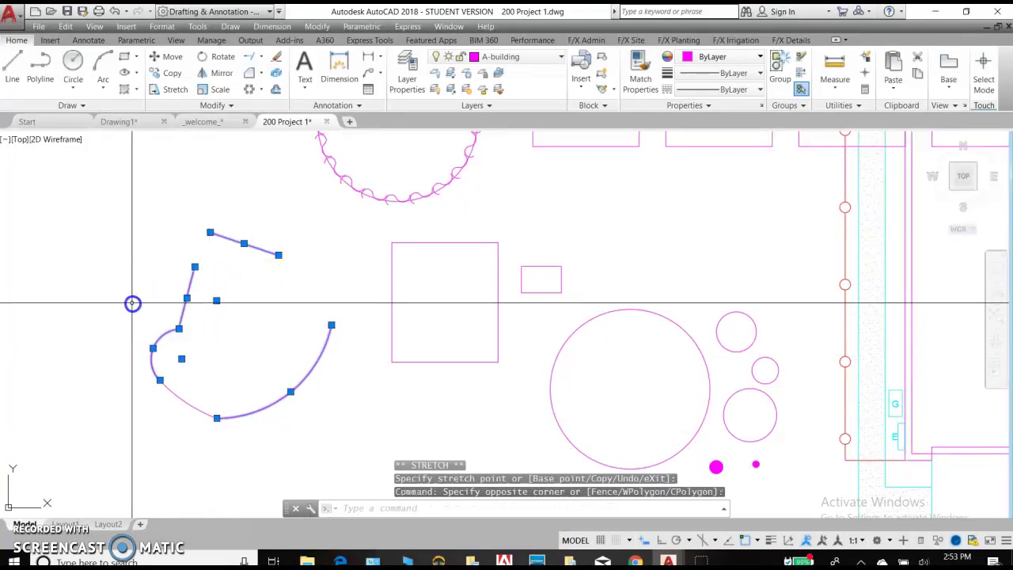
{"action": "left_click", "coordinate": [187, 335]}
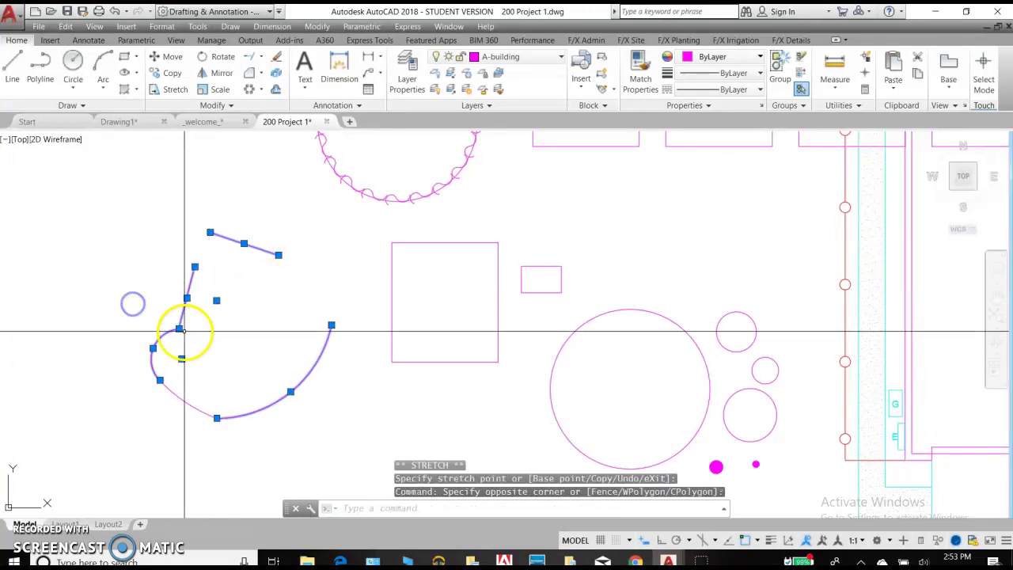
{"action": "left_click", "coordinate": [144, 292]}
{"action": "key", "text": "Escape"}
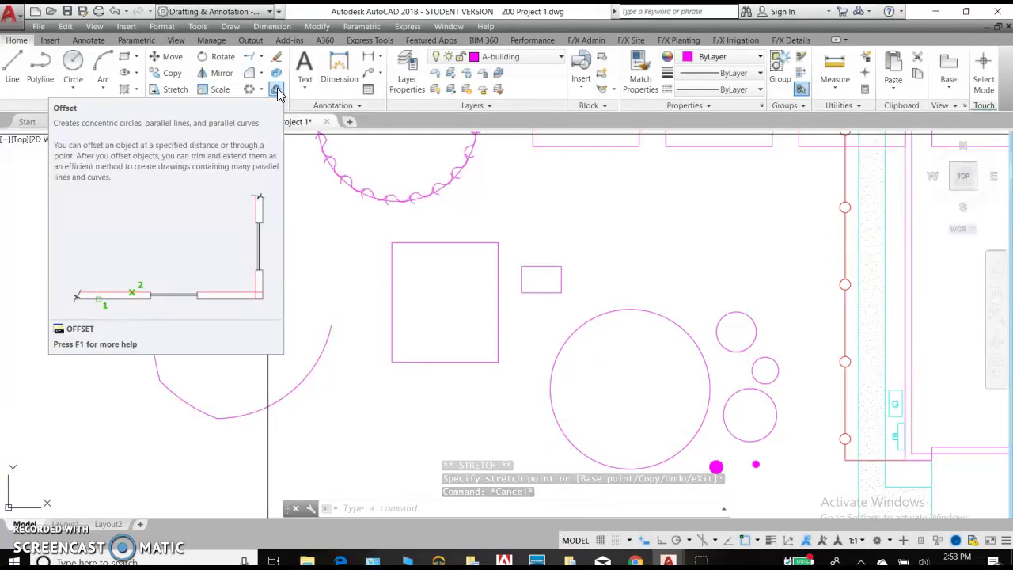
Step: Offset the small rectangle 3'-0" outward
{"action": "left_click", "coordinate": [276, 90]}
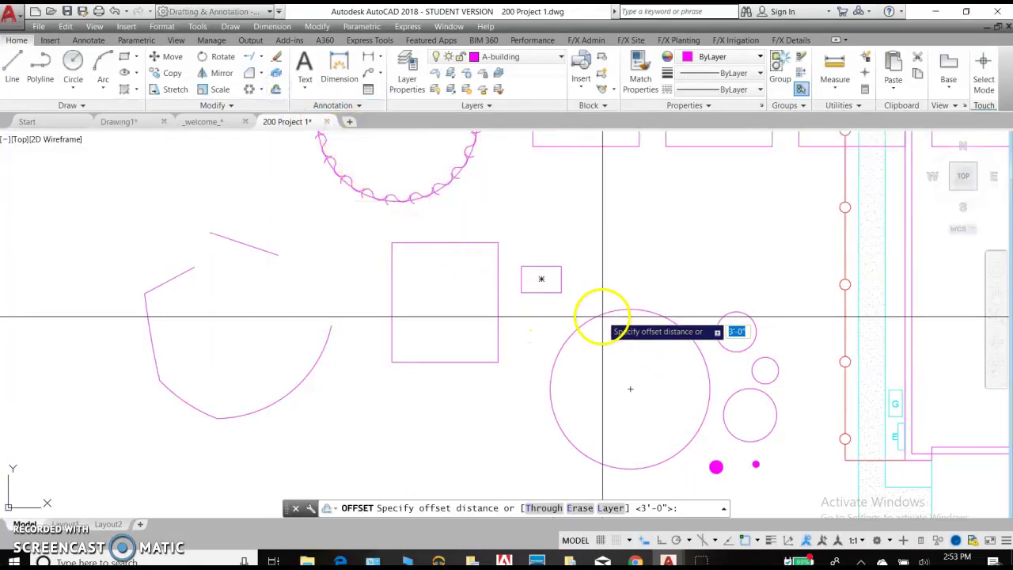
{"action": "scroll", "coordinate": [599, 311], "scroll_direction": "up", "scroll_amount": 3}
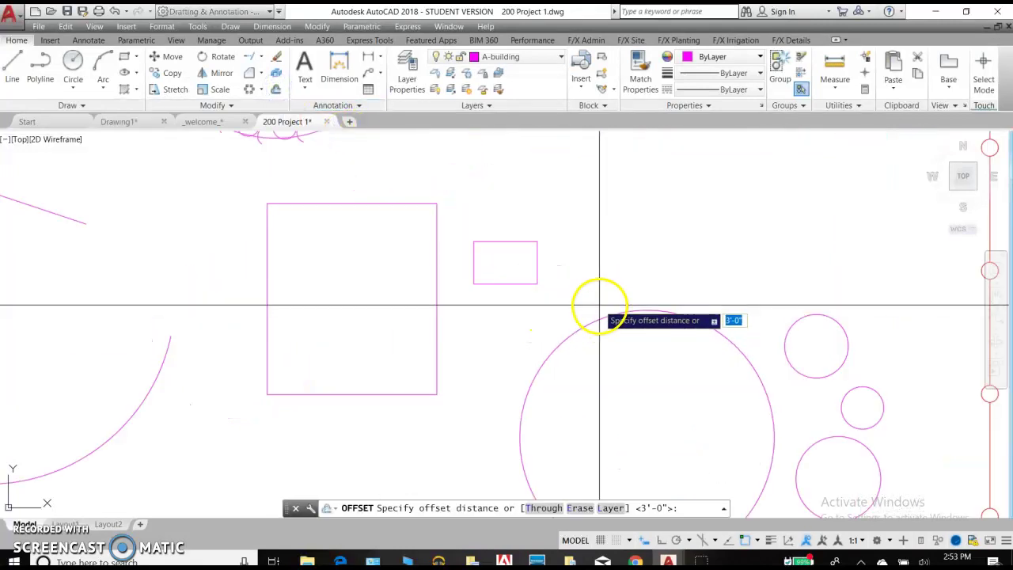
{"action": "left_click", "coordinate": [509, 231]}
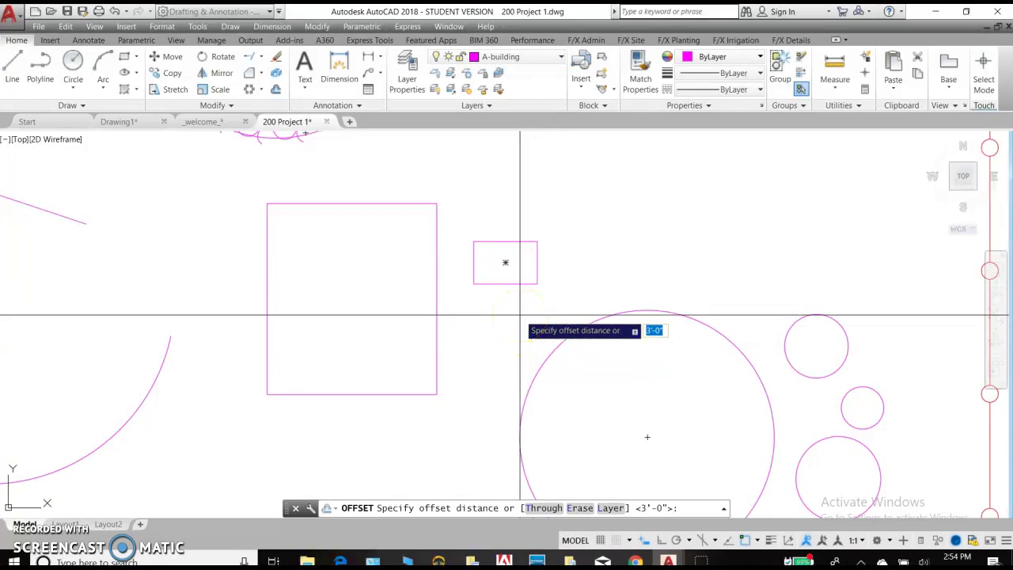
{"action": "key", "text": "Return"}
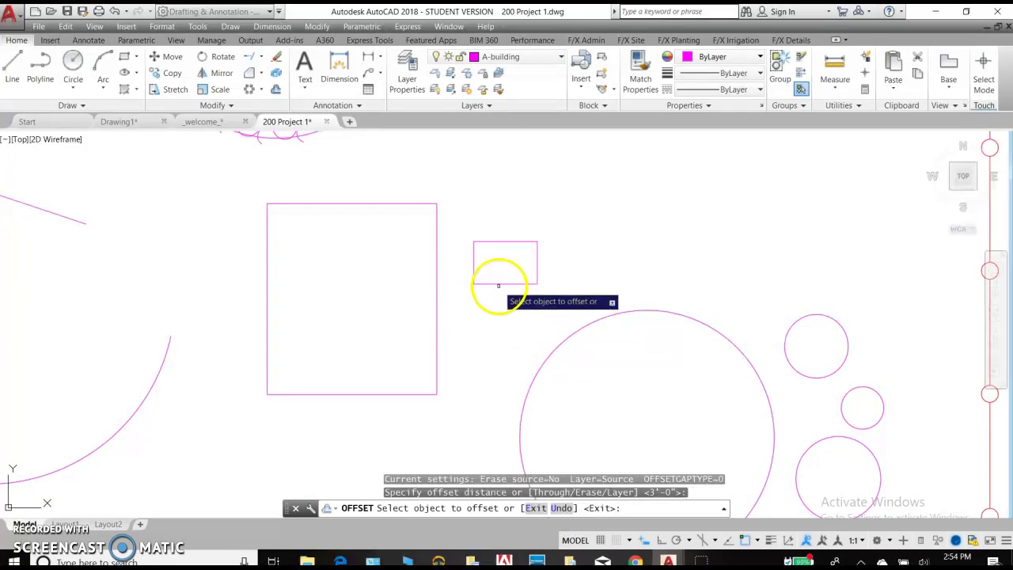
{"action": "left_click", "coordinate": [499, 283]}
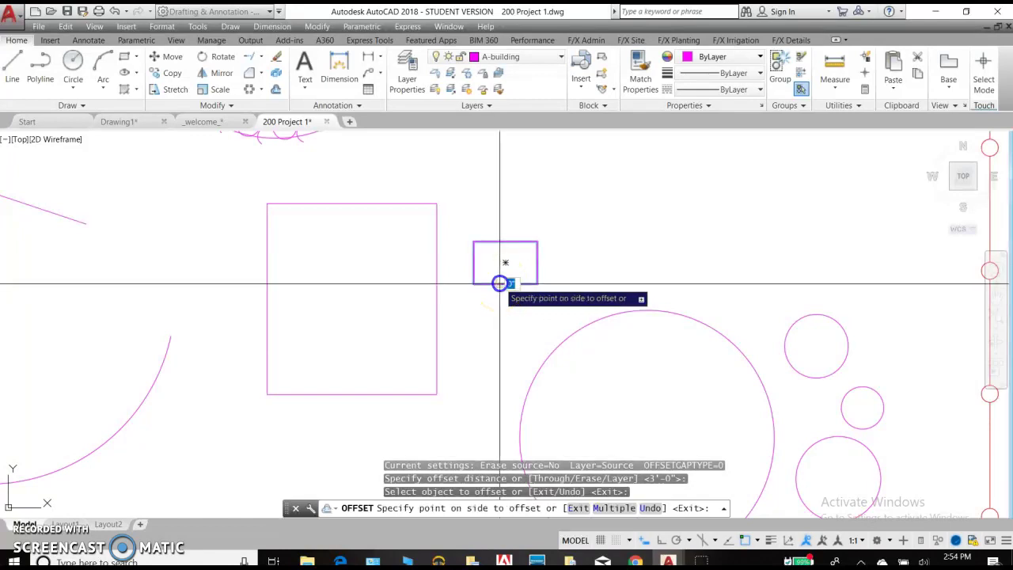
{"action": "left_click", "coordinate": [496, 315]}
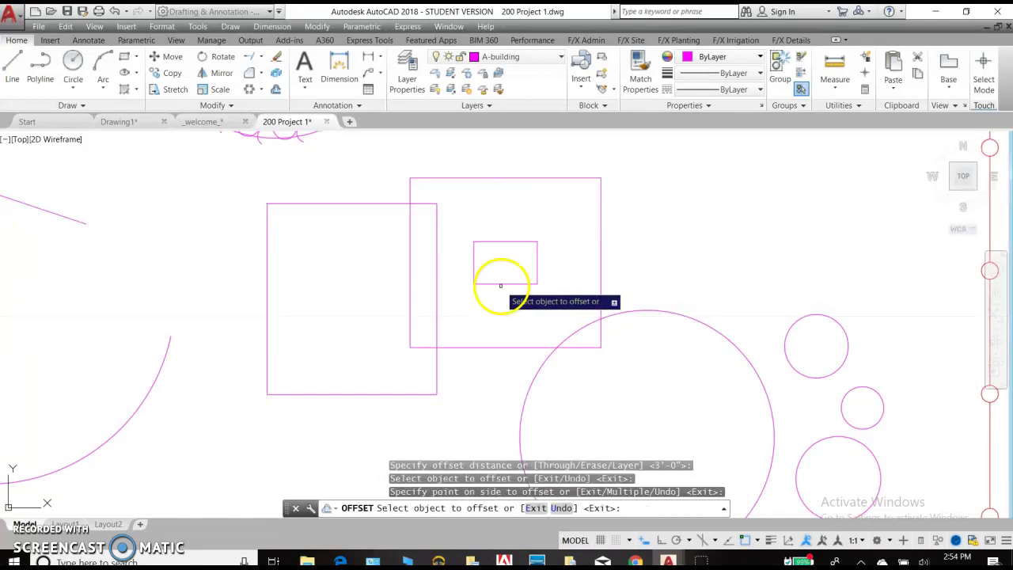
Step: Attempt an inward offset of the rectangle, cancel it and restart OFFSET
{"action": "left_click", "coordinate": [501, 282]}
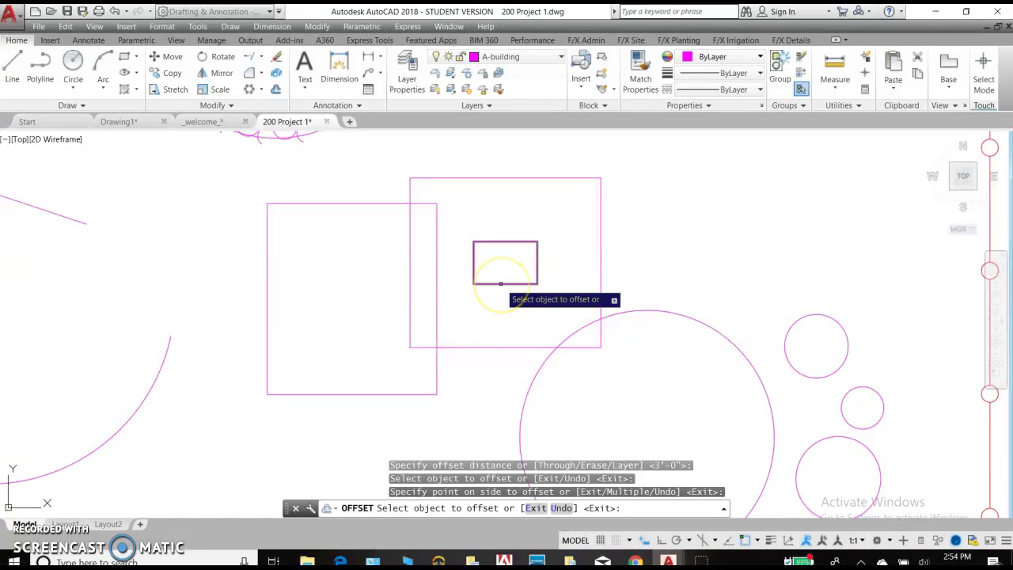
{"action": "left_click", "coordinate": [500, 283]}
{"action": "left_click", "coordinate": [497, 255]}
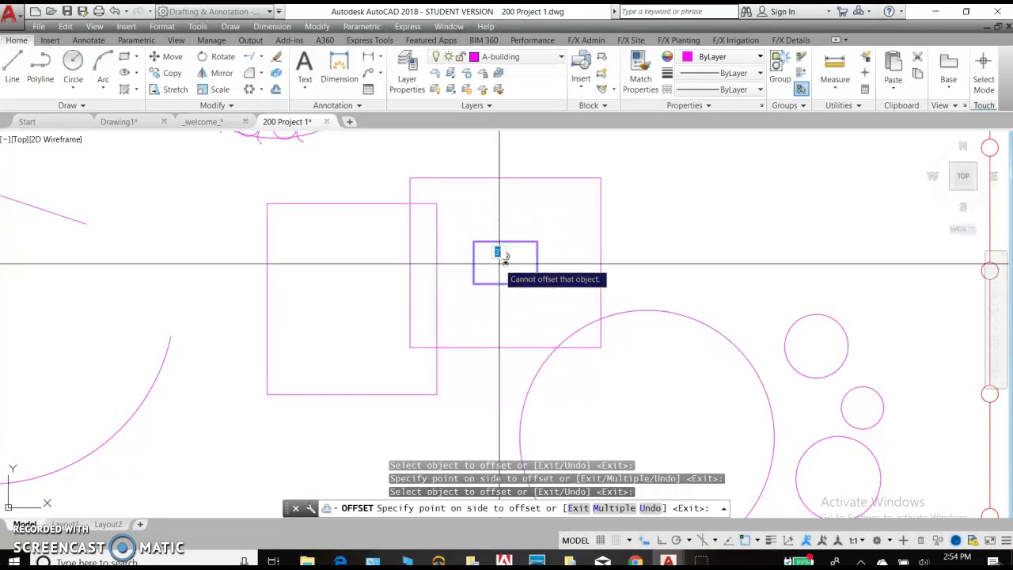
{"action": "left_click", "coordinate": [506, 283]}
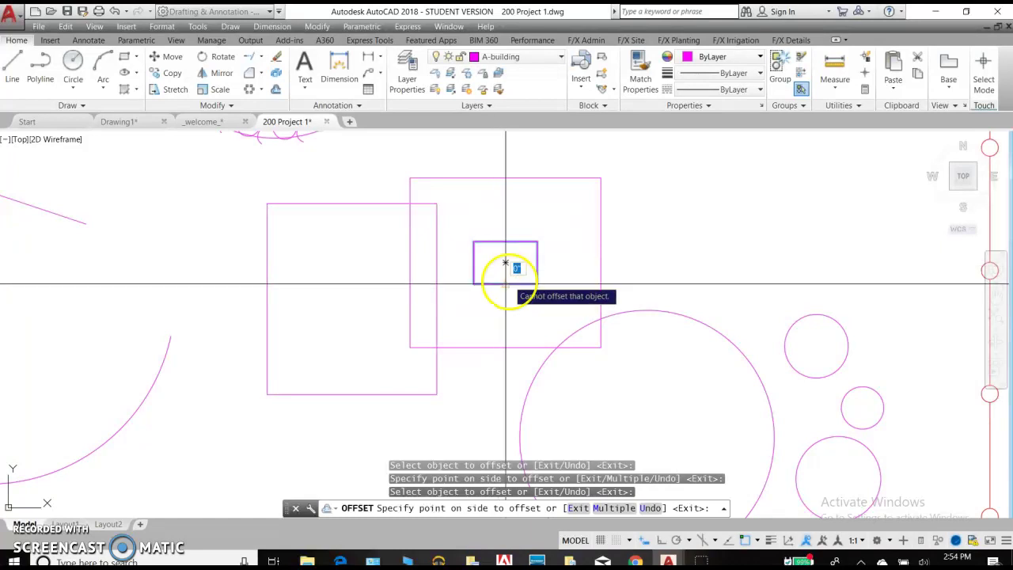
{"action": "key", "text": "Escape"}
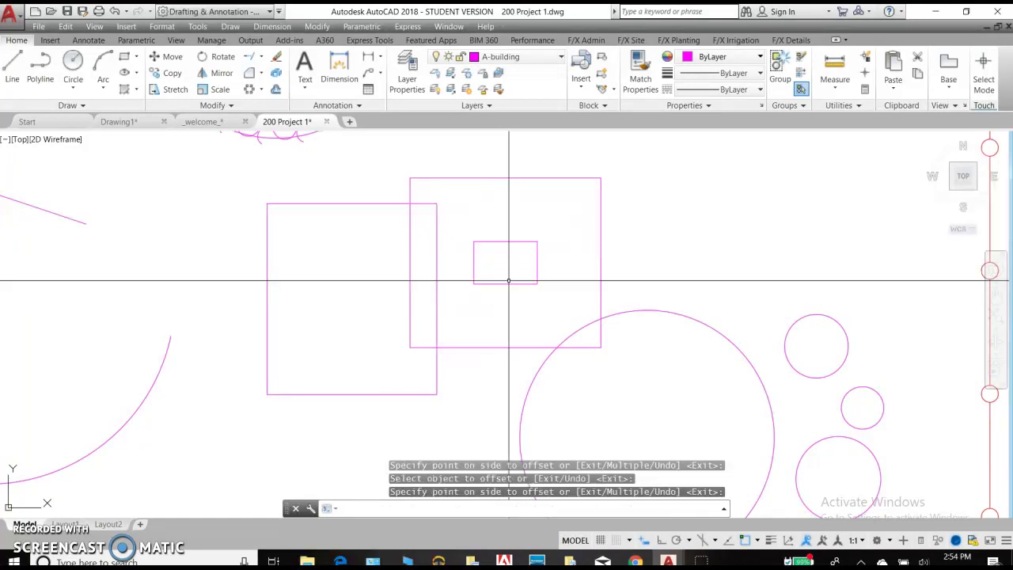
{"action": "key", "text": "Return"}
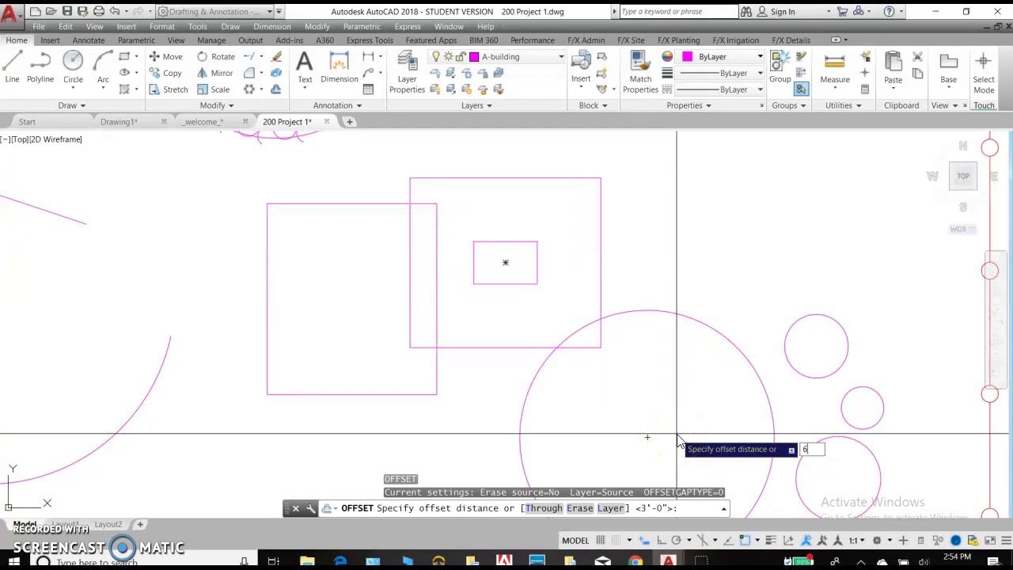
Step: Offset the small rectangle by 6 twice outward and once inward, creating nested rectangles
{"action": "key", "text": "Return"}
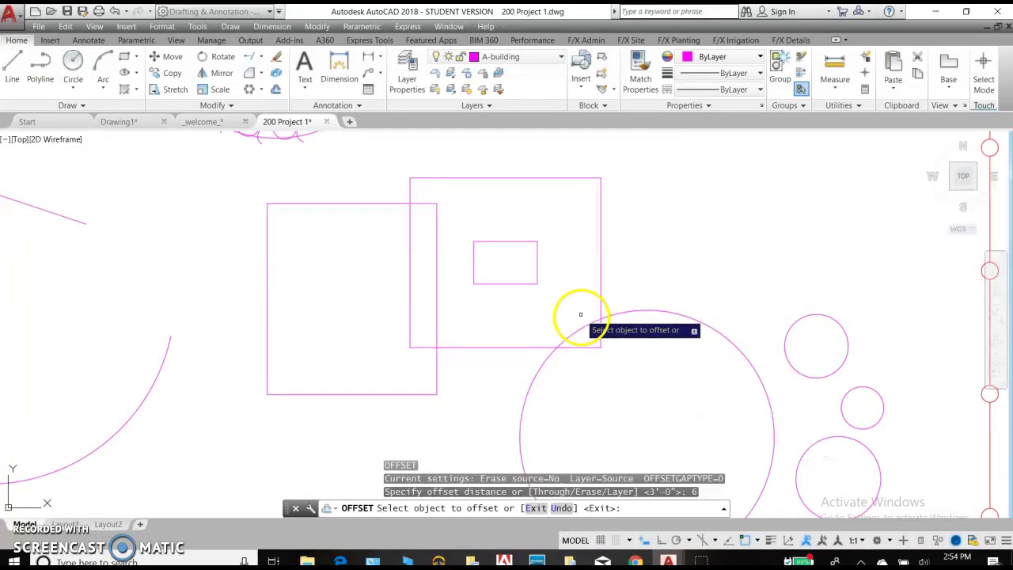
{"action": "left_click", "coordinate": [494, 283]}
{"action": "left_click", "coordinate": [496, 307]}
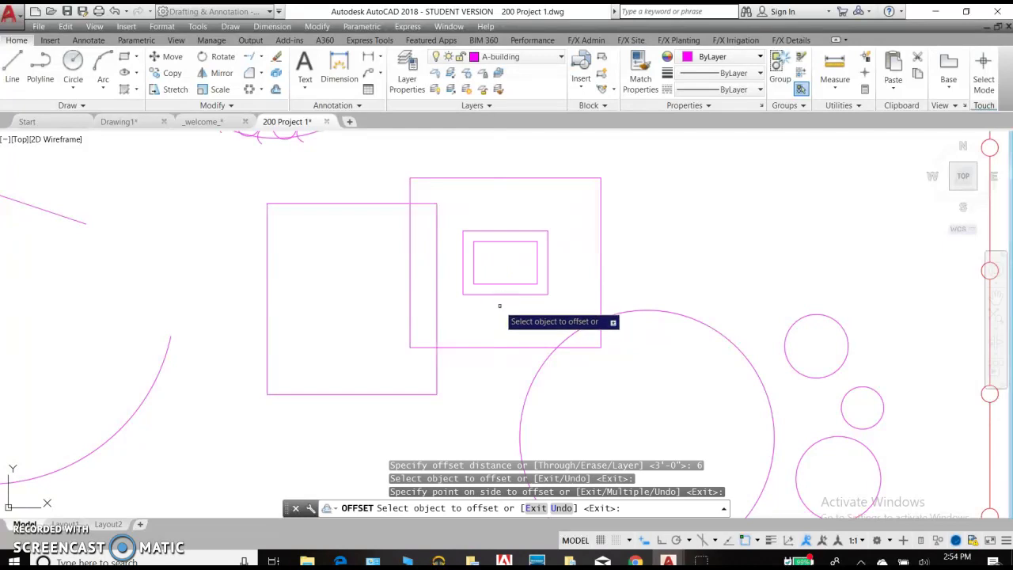
{"action": "left_click", "coordinate": [493, 295]}
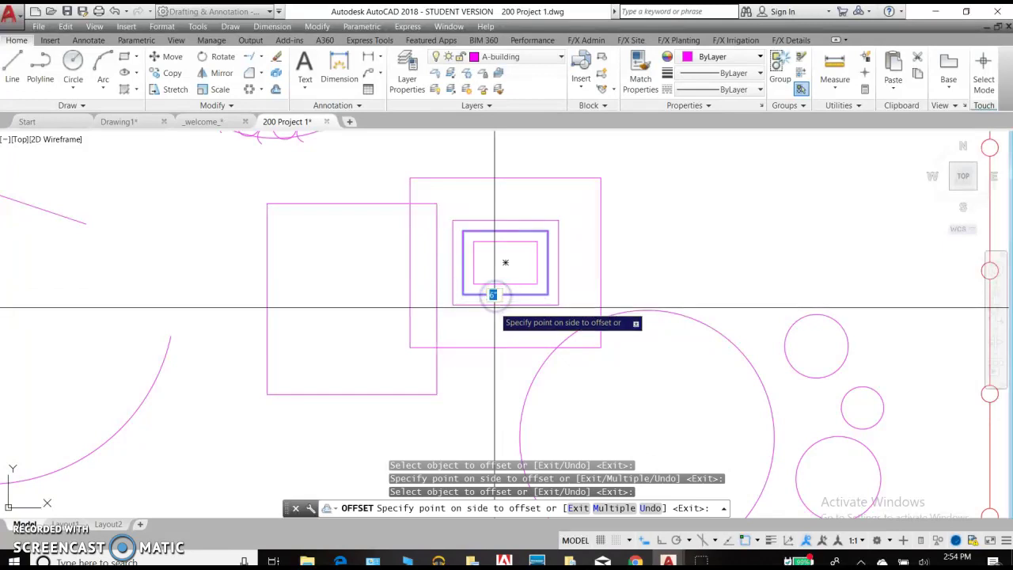
{"action": "left_click", "coordinate": [494, 308]}
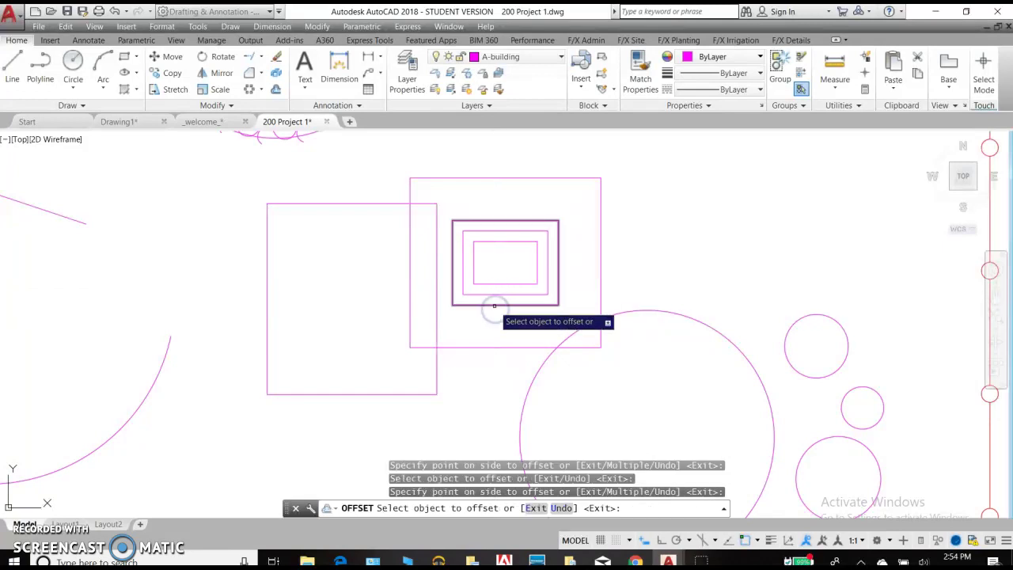
{"action": "left_click", "coordinate": [491, 283]}
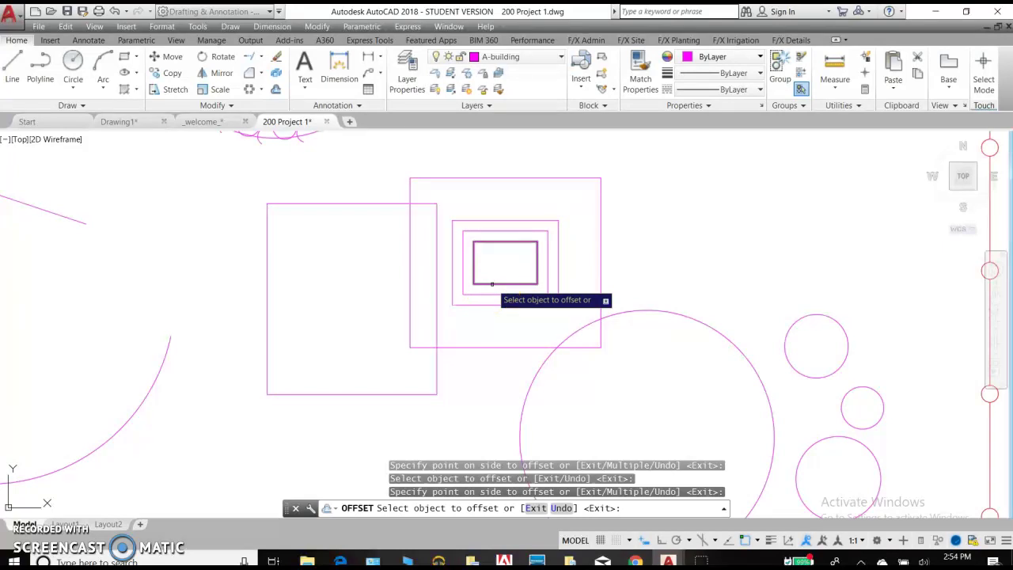
{"action": "left_click", "coordinate": [492, 284]}
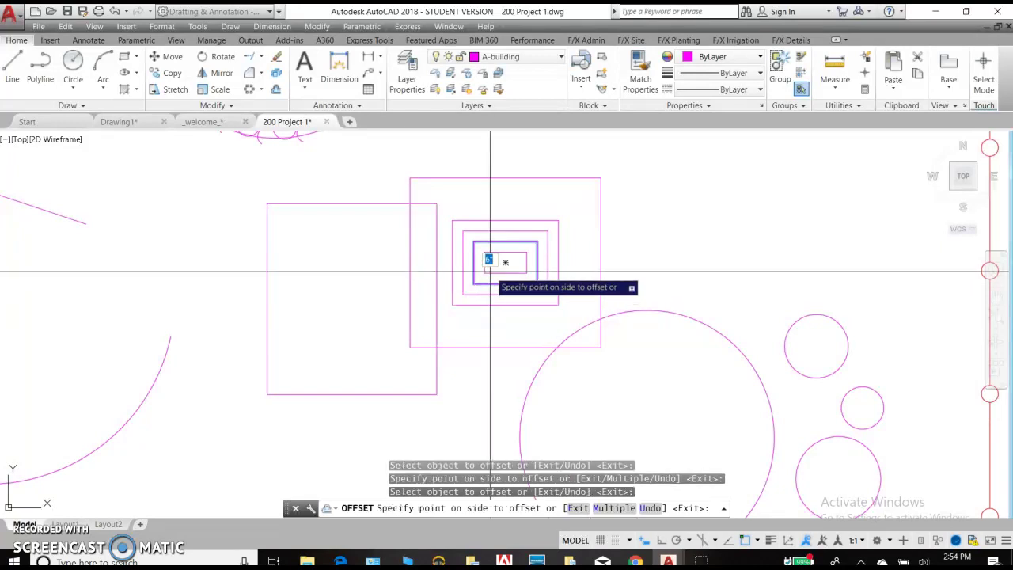
{"action": "left_click", "coordinate": [490, 274]}
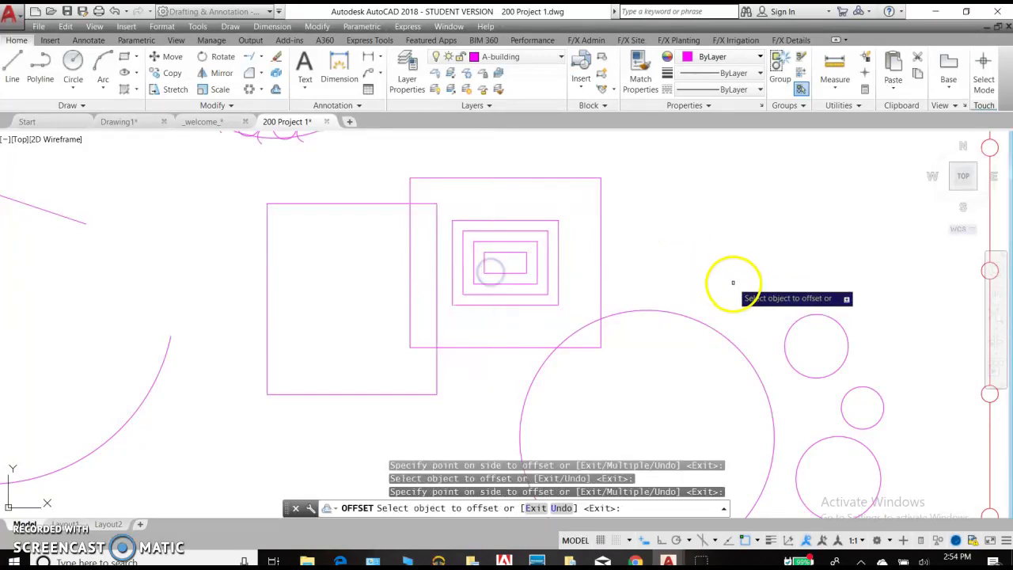
{"action": "key", "text": "Return"}
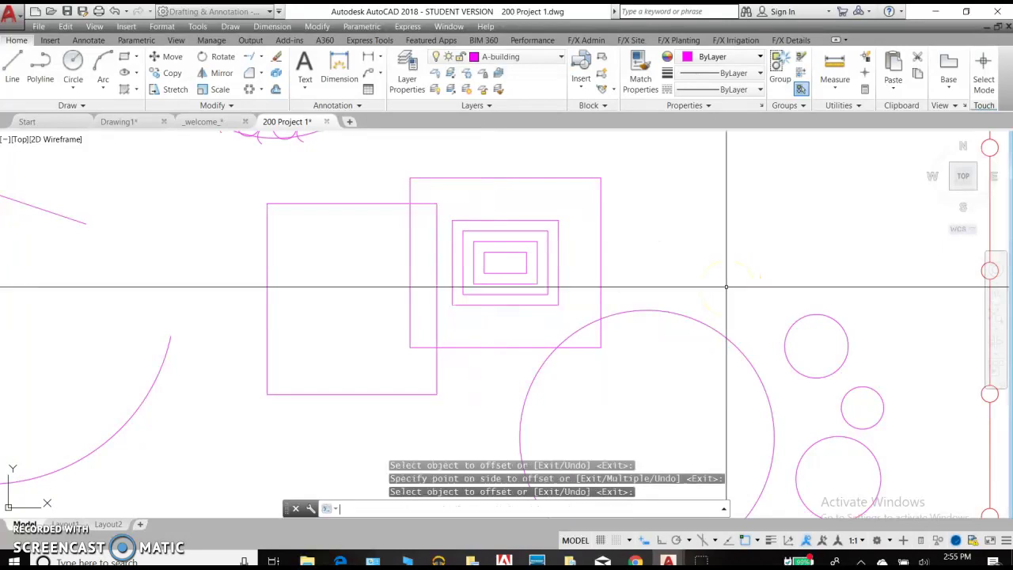